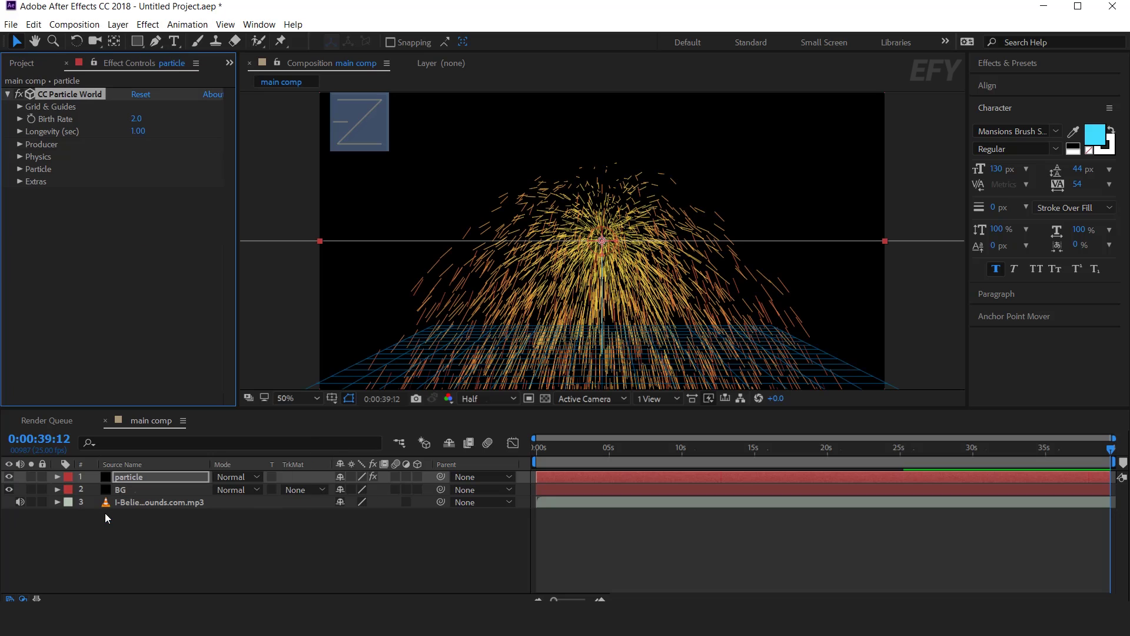
- Hide the grid in the CC Particle World effect on the particle layer
left_click(20, 107)
left_click(135, 170)
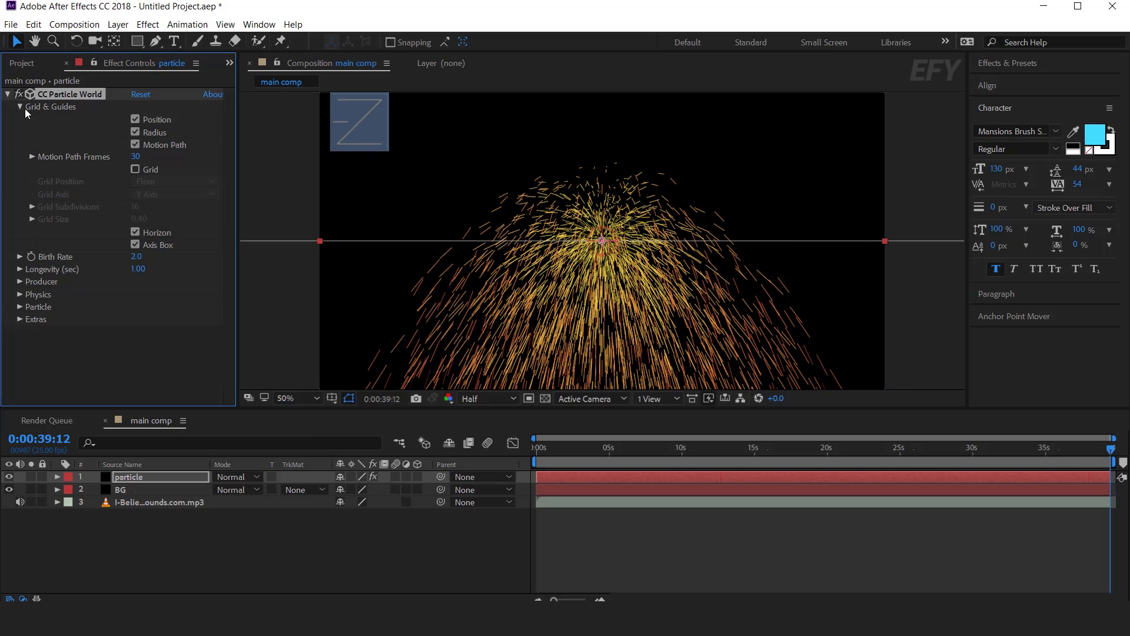
left_click(20, 107)
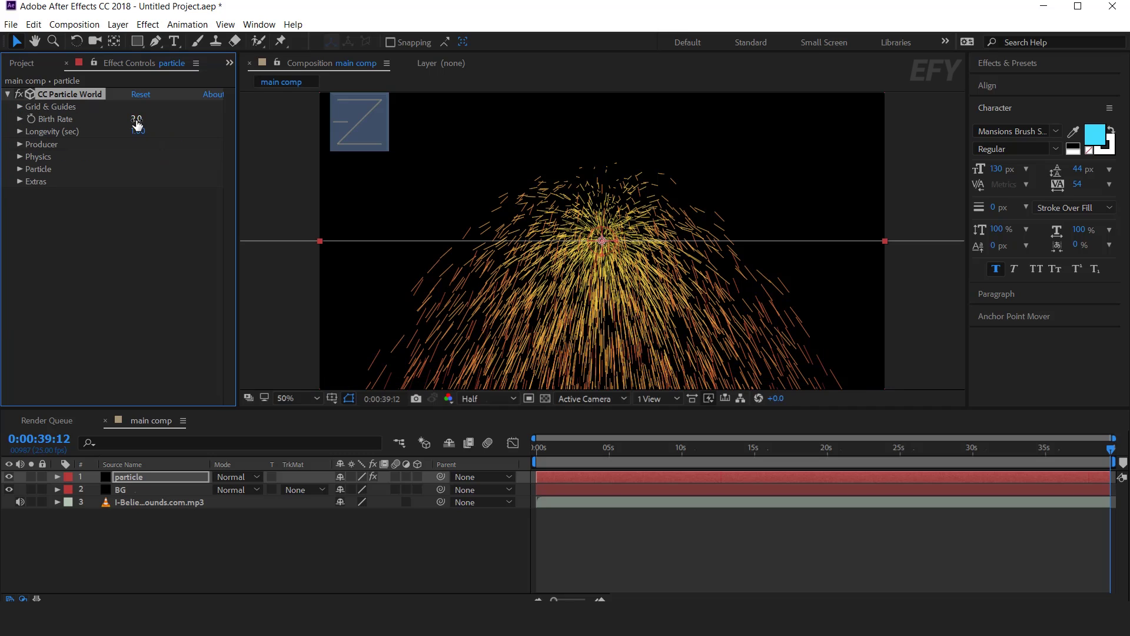
- Set the CC Particle World birth rate to 3.5 and the longevity to 0.30 seconds
left_click(136, 118)
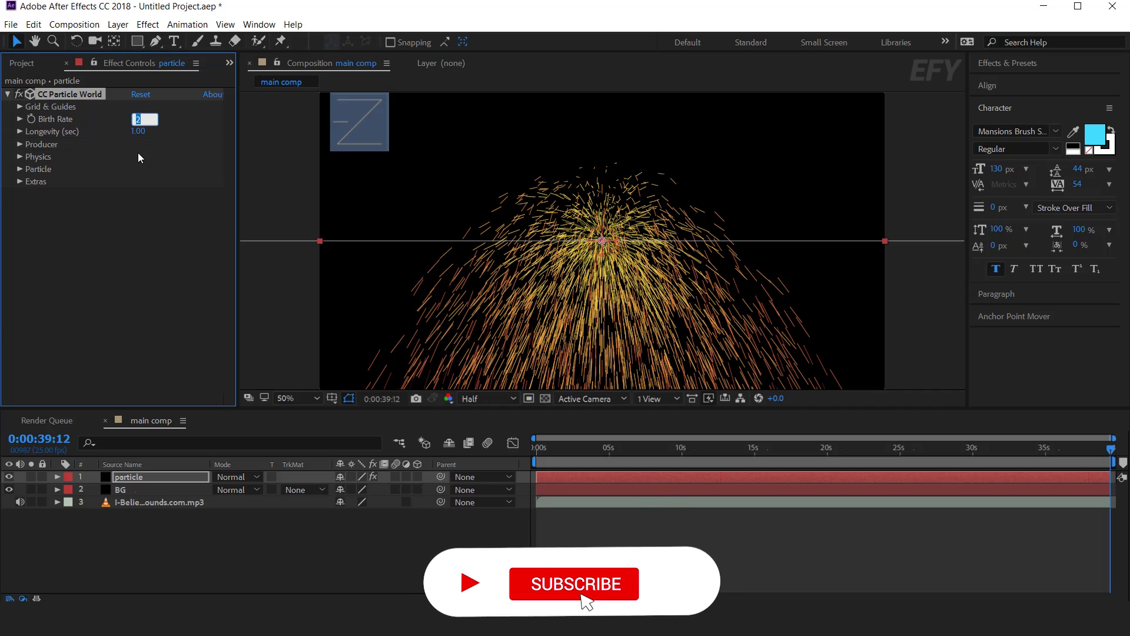
type("3.5")
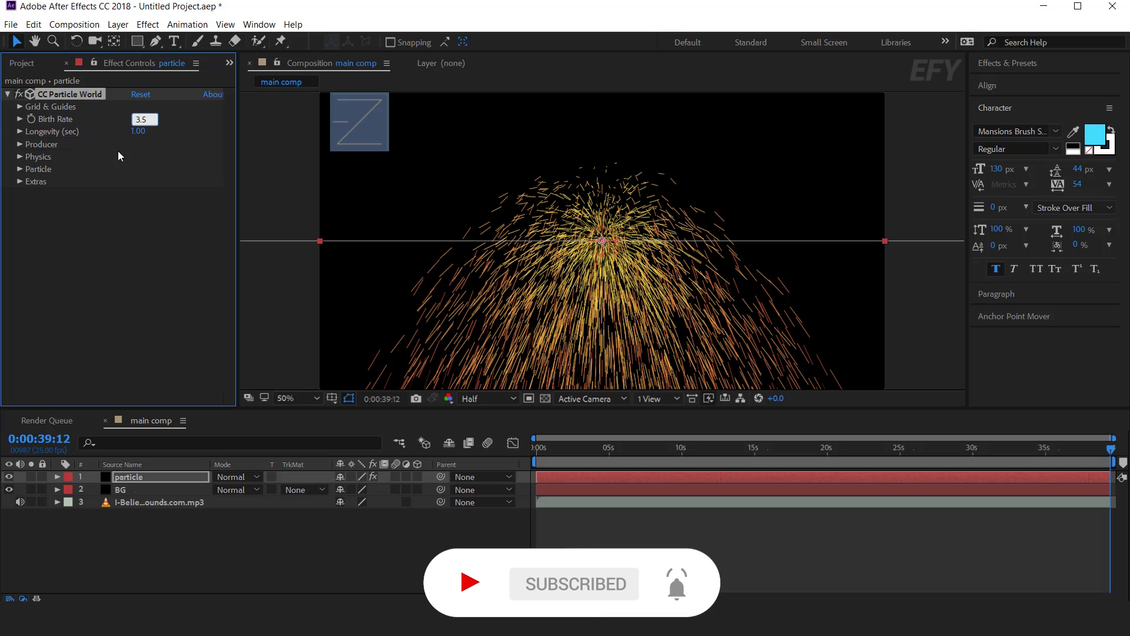
key("Return")
left_click(139, 131)
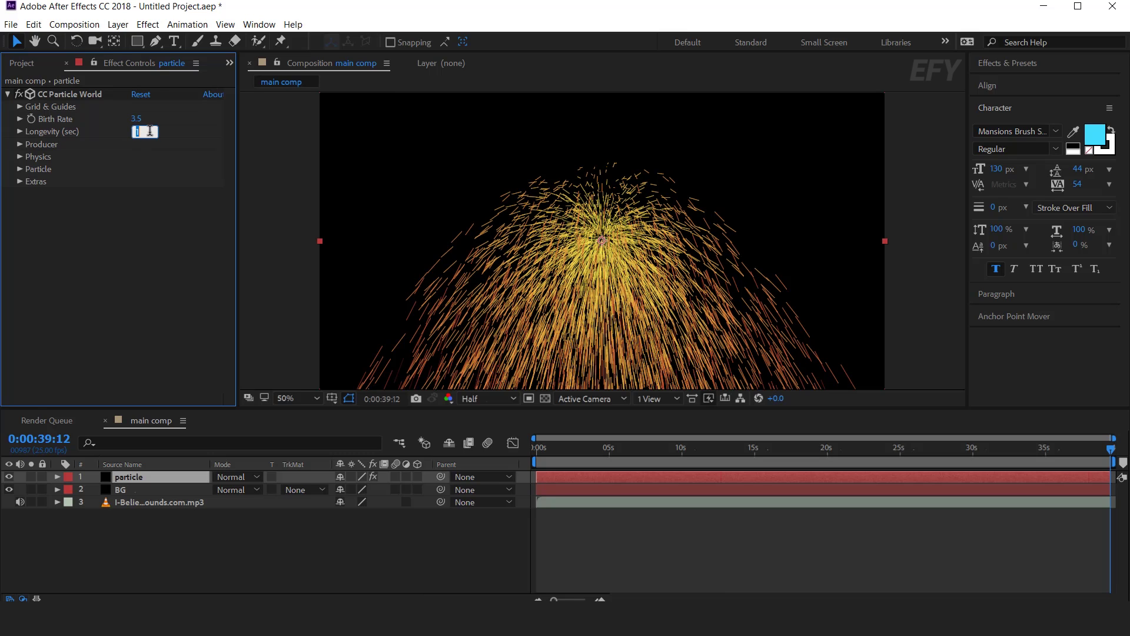
type(".3")
key("Return")
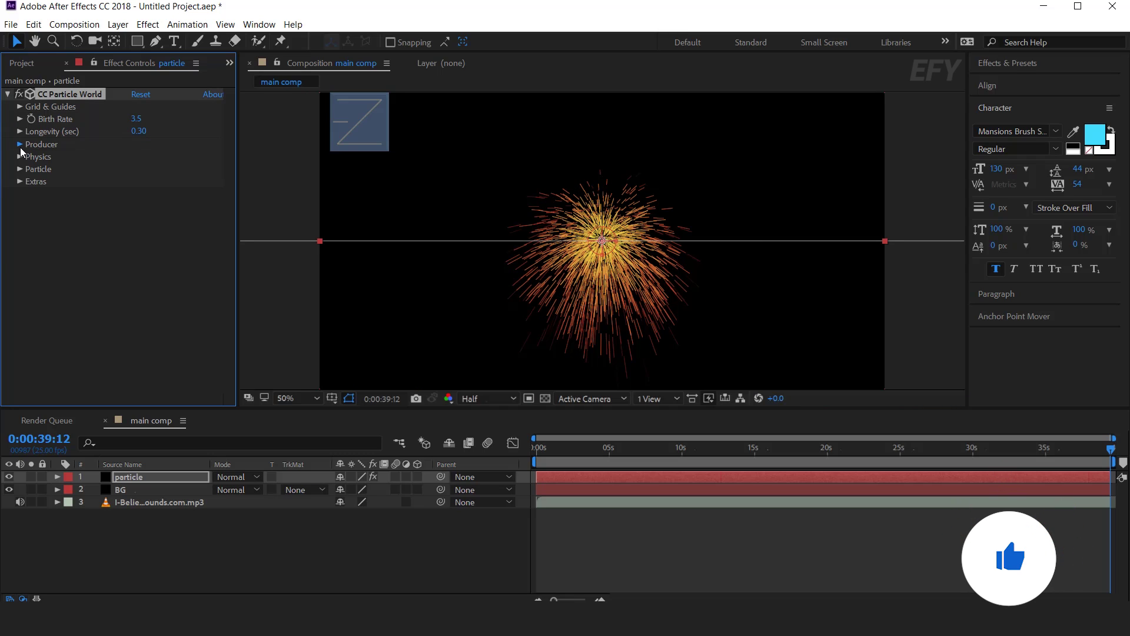
- Set the particle producer's Radius X and Radius Y to 0.700 and Radius Z to 0
left_click(20, 144)
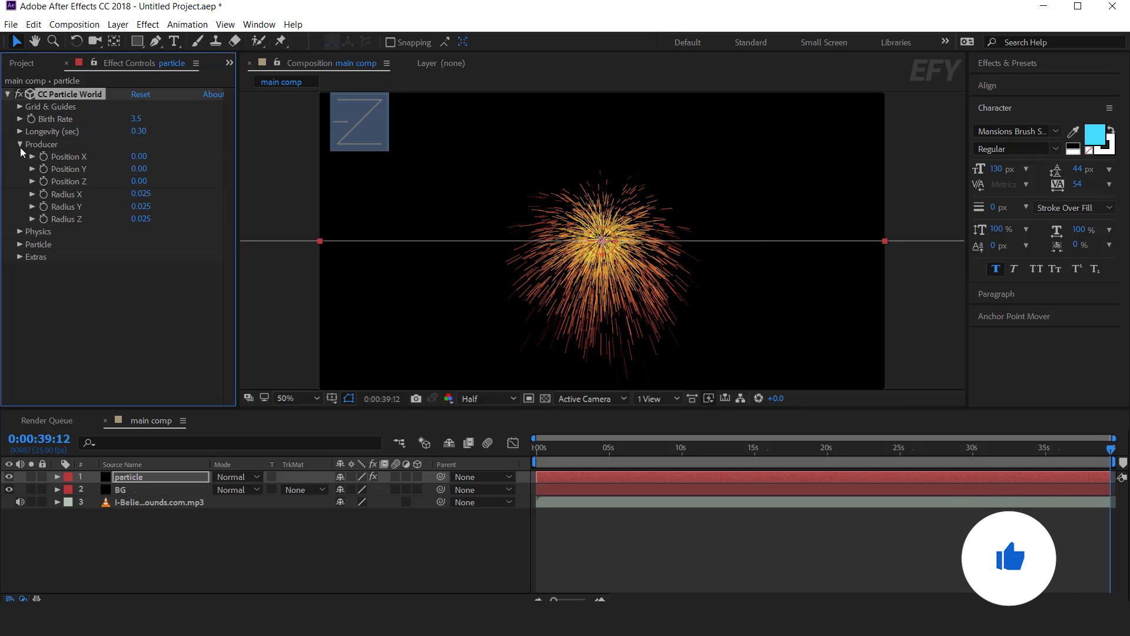
left_click(134, 195)
type(".700")
key("Return")
left_click(142, 207)
type(".")
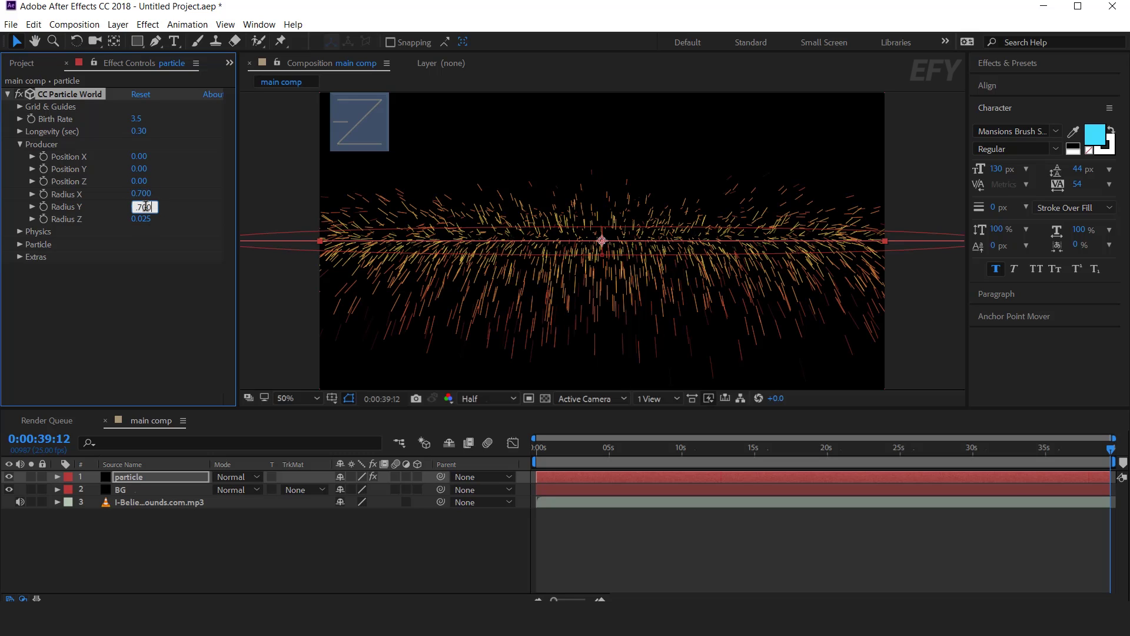
type("700")
key("Return")
left_click(140, 219)
type("0")
key("Return")
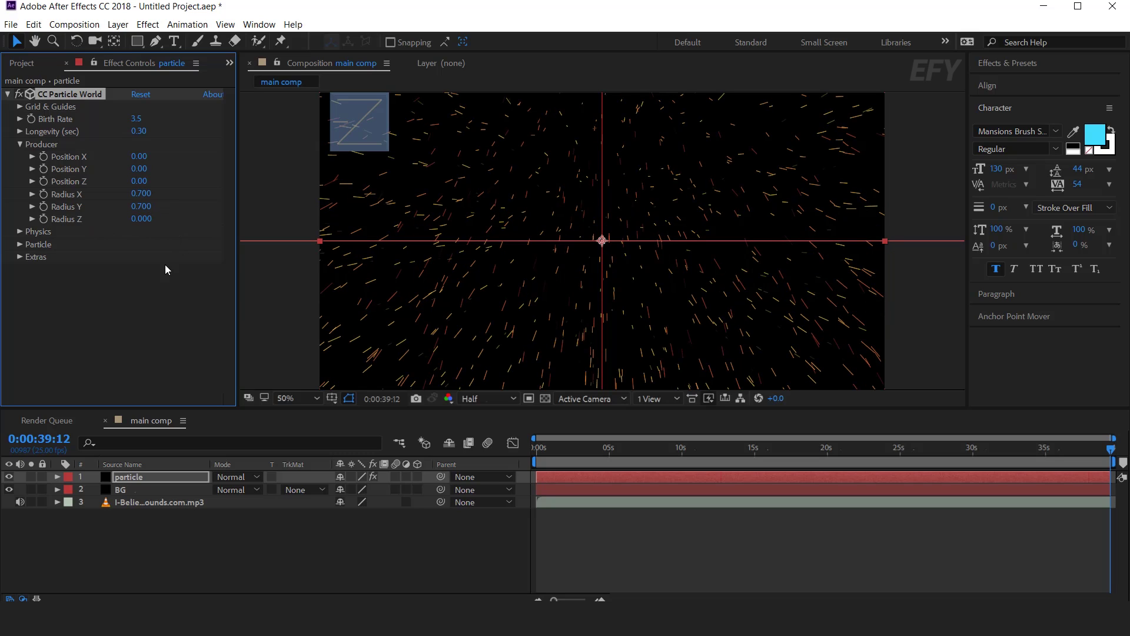
left_click(164, 270)
left_click(20, 146)
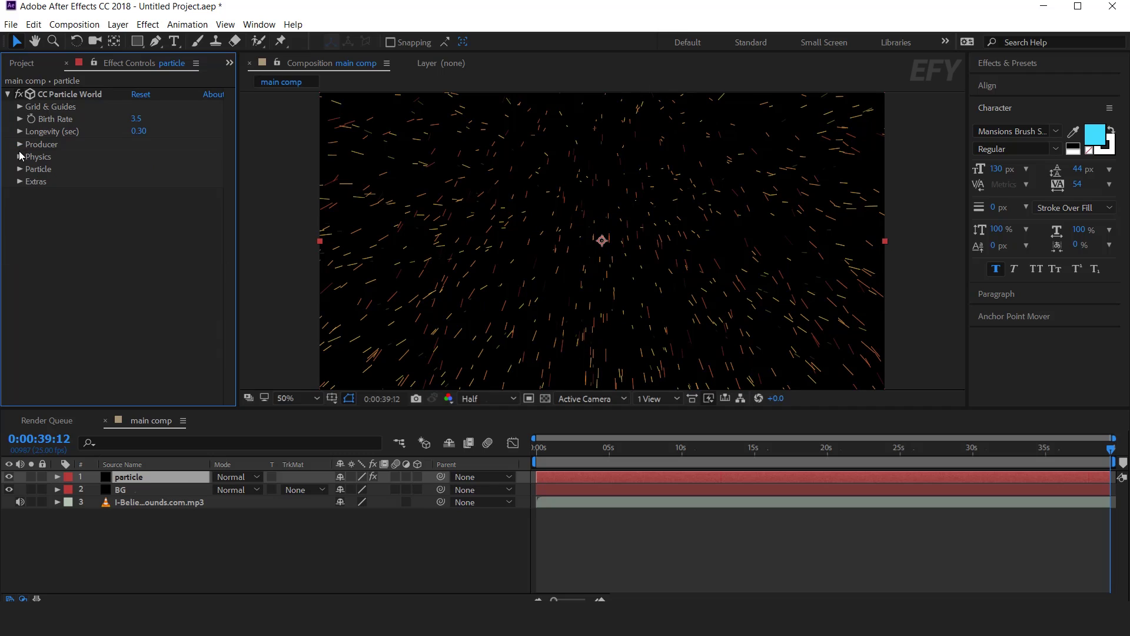
- Set both the velocity and the gravity in the particle physics to 0
left_click(20, 157)
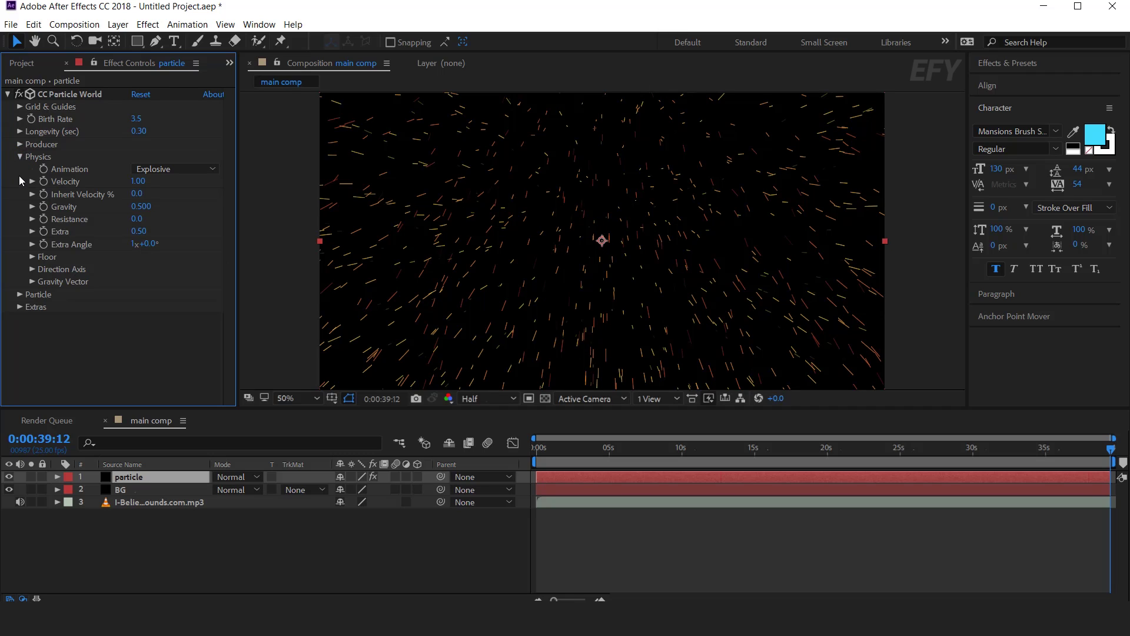
left_click(137, 181)
type("0")
key("Return")
left_click(141, 206)
type("0")
key("Return")
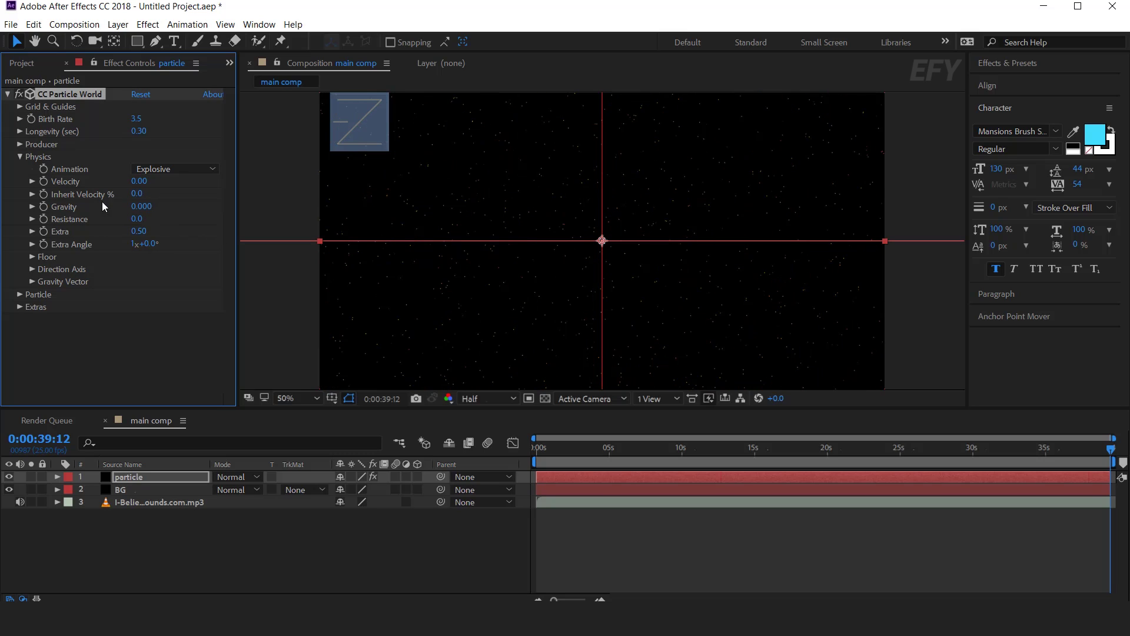
left_click(19, 157)
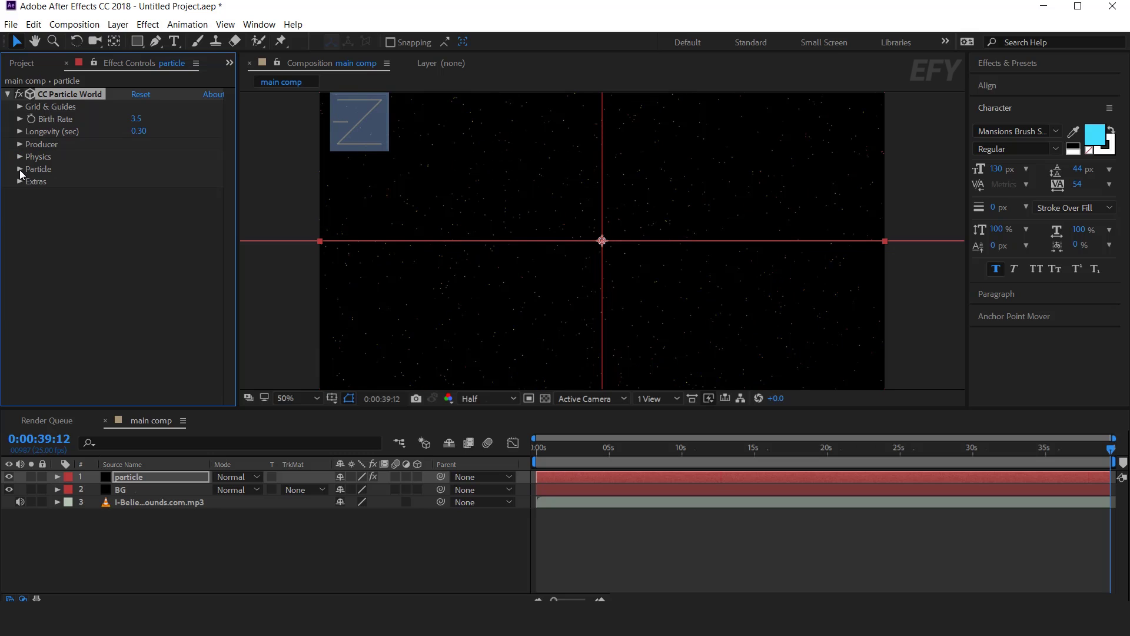
- Change the particle type to Shaded Sphere with birth size 0.000 and death size 0.045
left_click(20, 169)
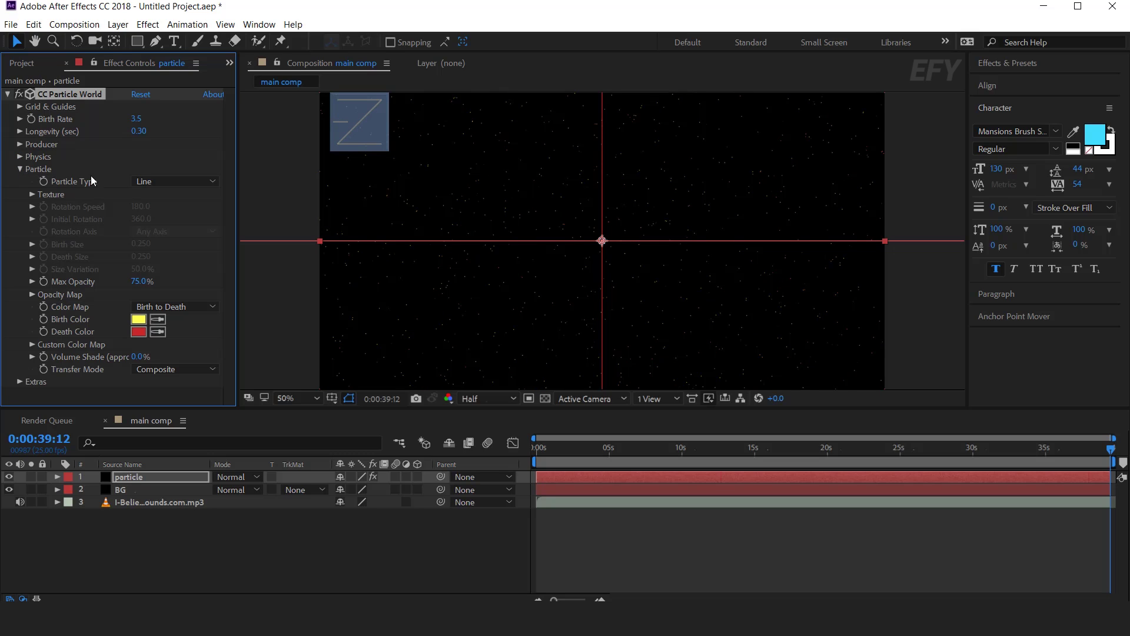
left_click(164, 181)
left_click(172, 229)
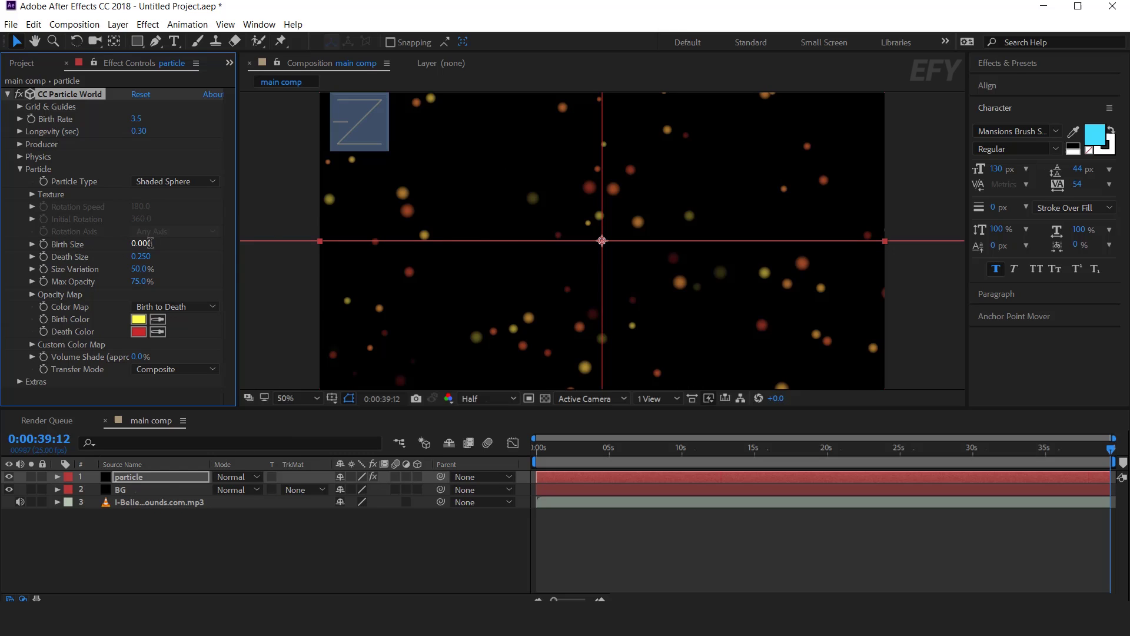
left_click_drag(149, 250, 106, 250)
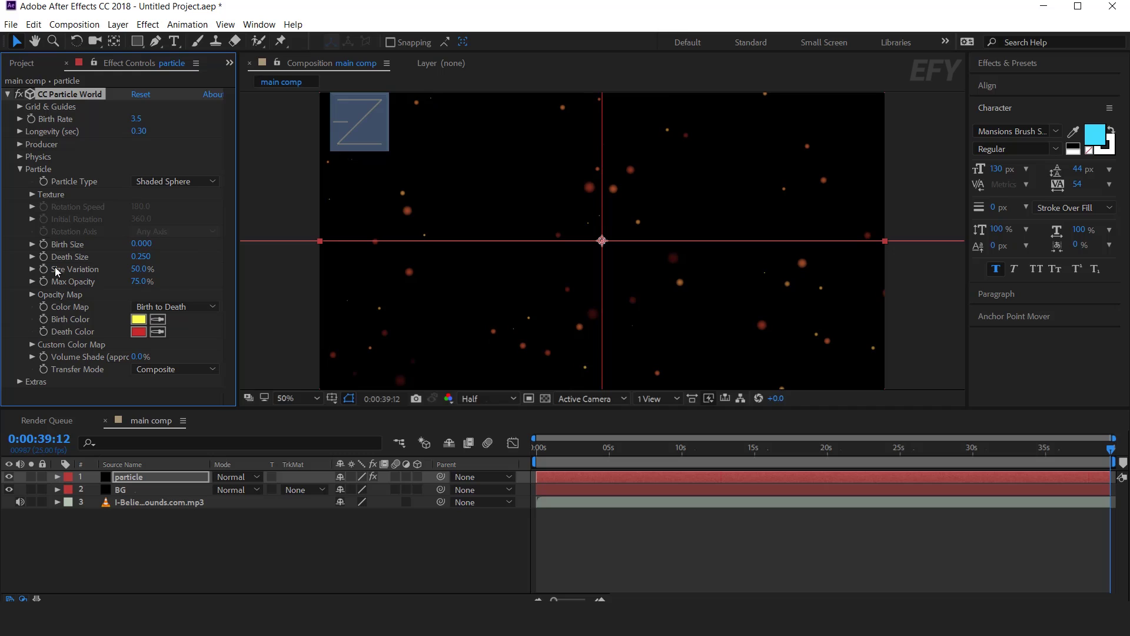
left_click(144, 256)
key("BackSpace")
key("Return")
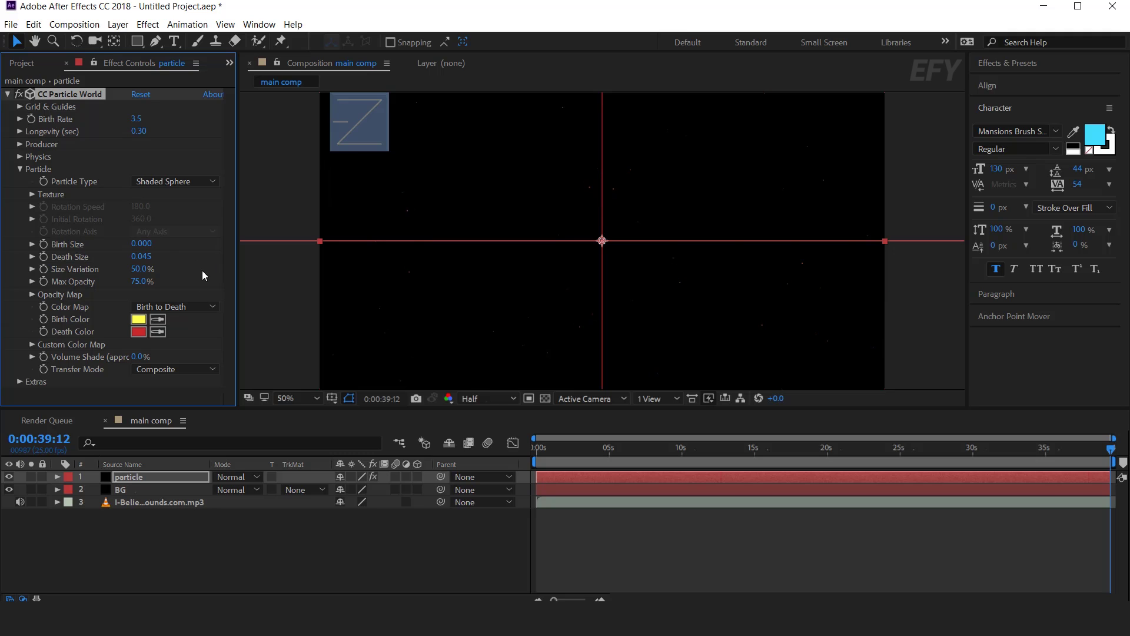
- Change the particles' birth color and death color to the same orange
left_click(139, 321)
left_click(370, 157)
left_click(158, 332)
left_click(138, 319)
- Preview the particle animation from the start of the main comp
left_click(575, 460)
key("Home")
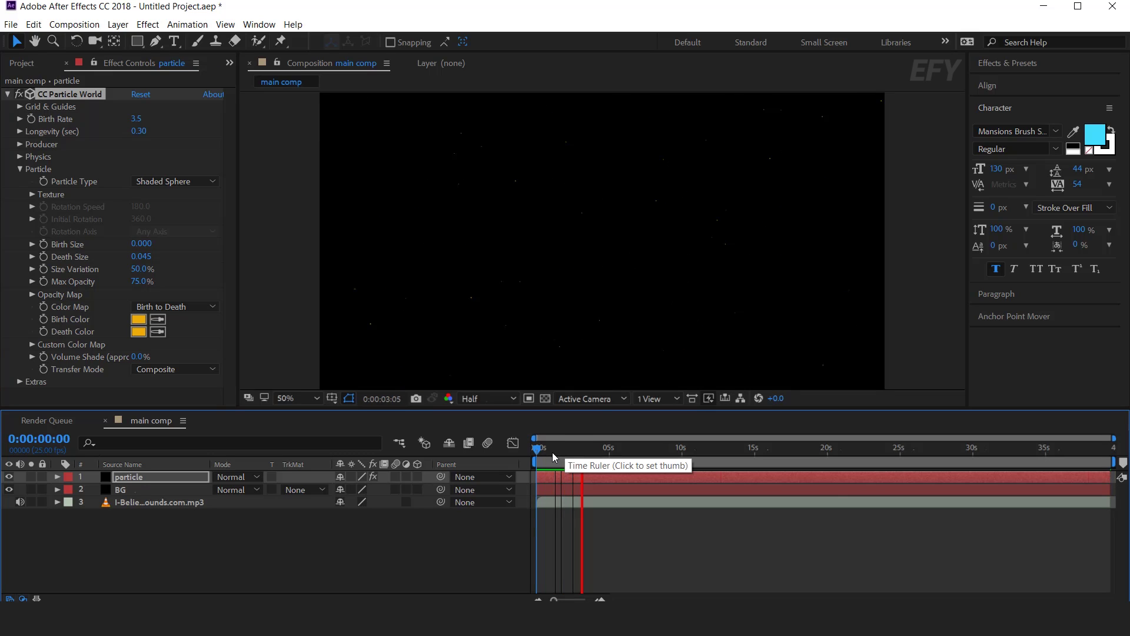
left_click(382, 539)
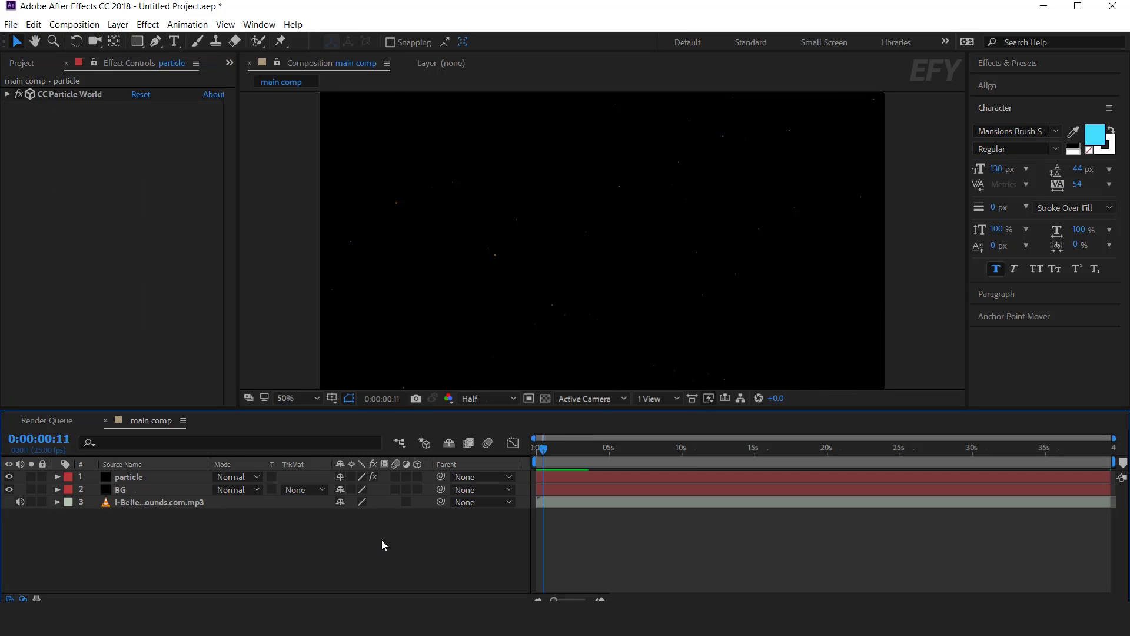
- Create a new composition named "displacement map"
left_click(27, 63)
left_click(45, 401)
type("displacement map")
key("Return")
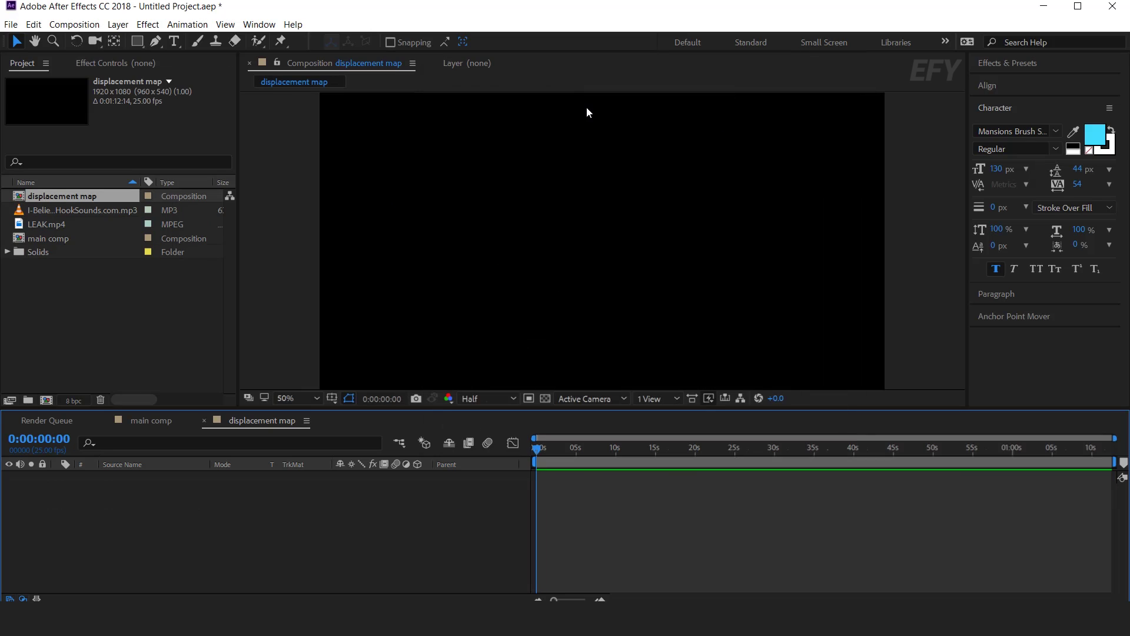
- Add a 1920 x 1080 px black solid to the displacement map composition
right_click(405, 487)
mouse_move(532, 343)
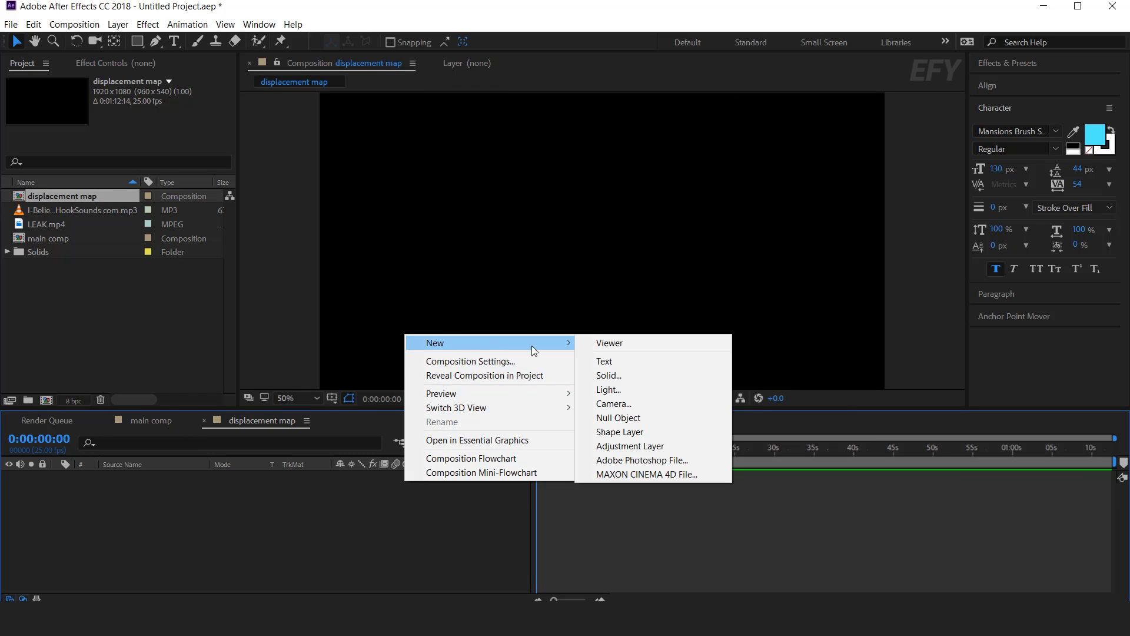
left_click(627, 376)
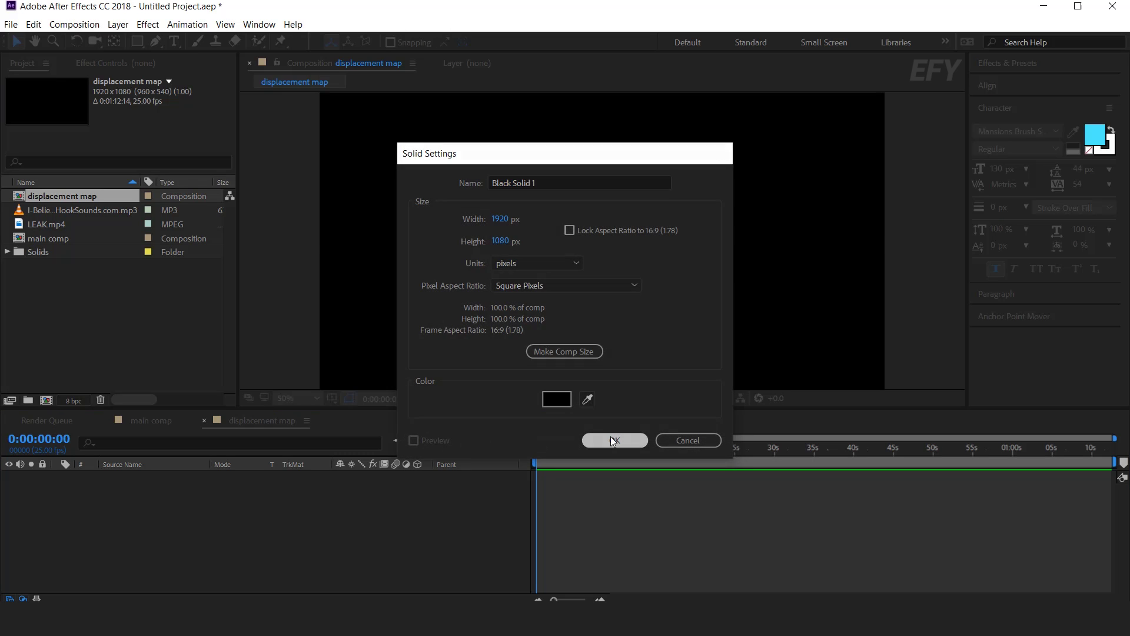
left_click(612, 439)
- Apply the Fractal Noise effect to the black solid and set its fractal type to Dynamic
key("ctrl+space")
type("frac")
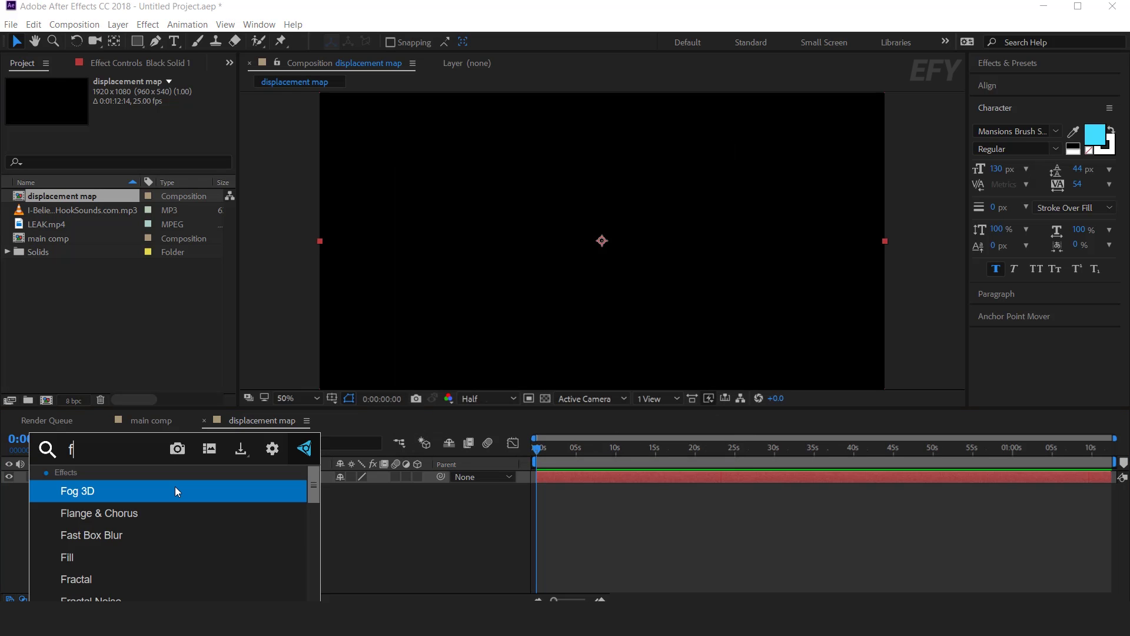
left_click(91, 516)
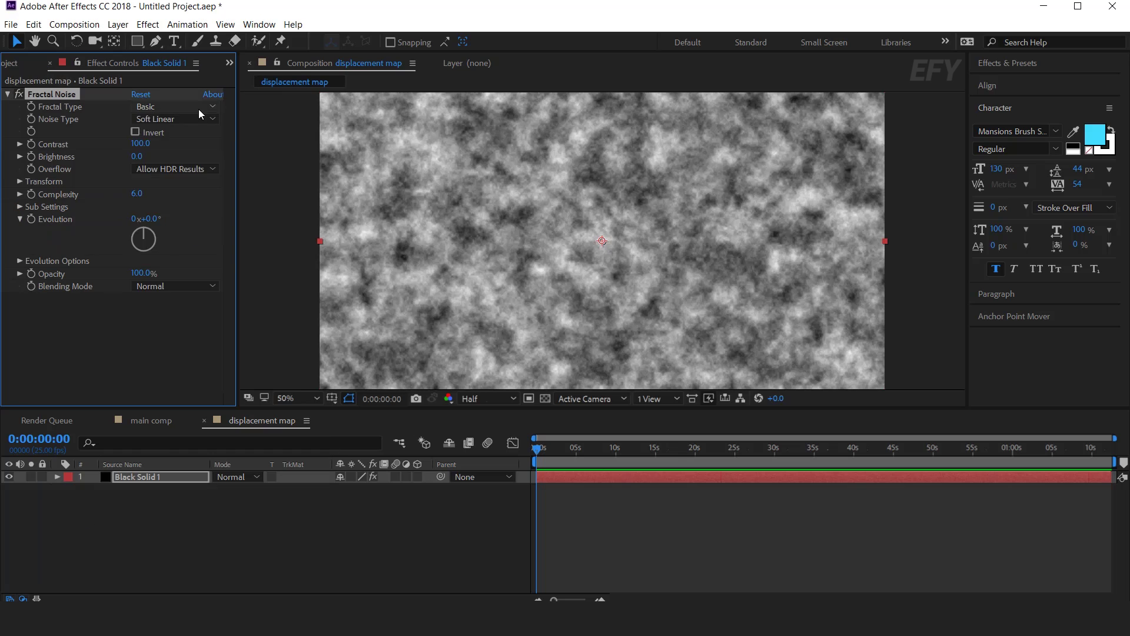
left_click(199, 108)
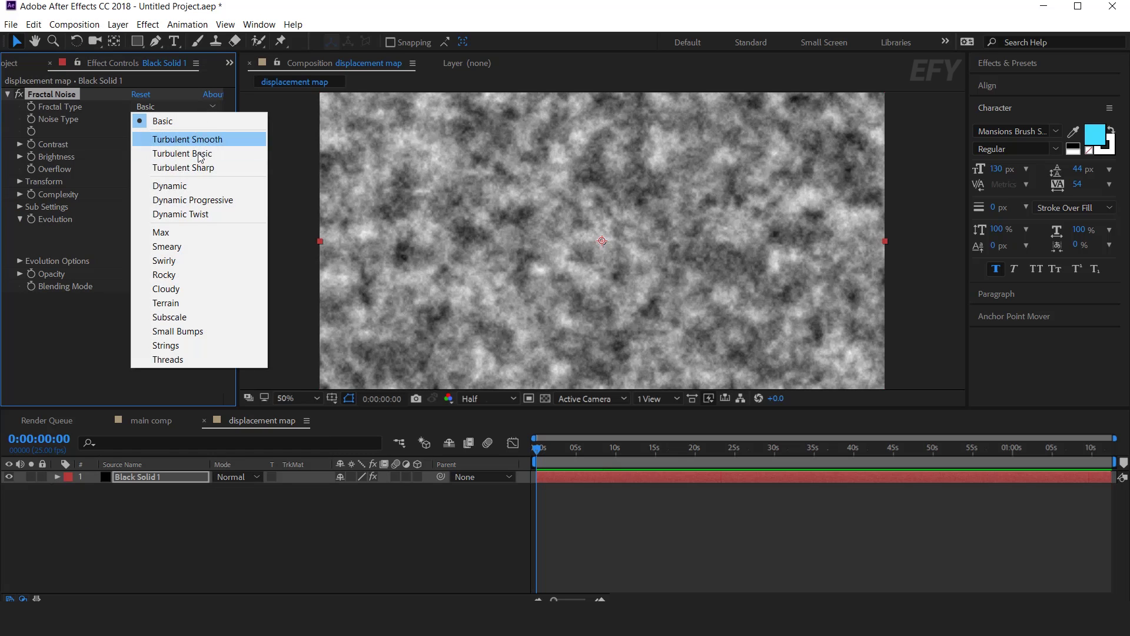
left_click(176, 187)
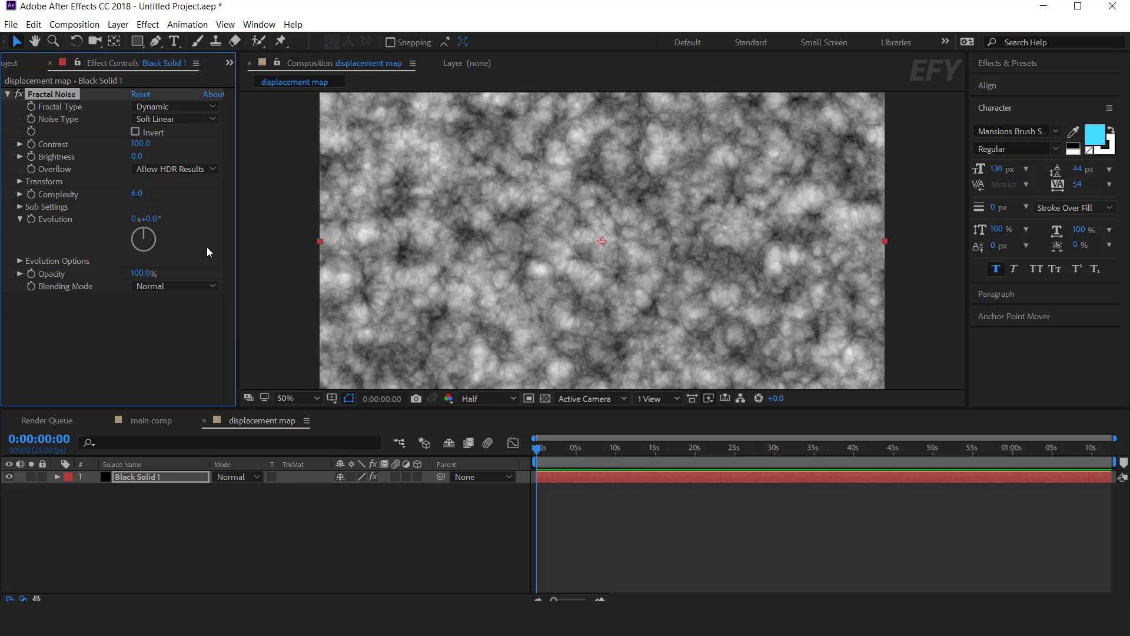
- Set the Fractal Noise contrast to 120 and the brightness to -5
left_click(139, 144)
type("120")
key("Return")
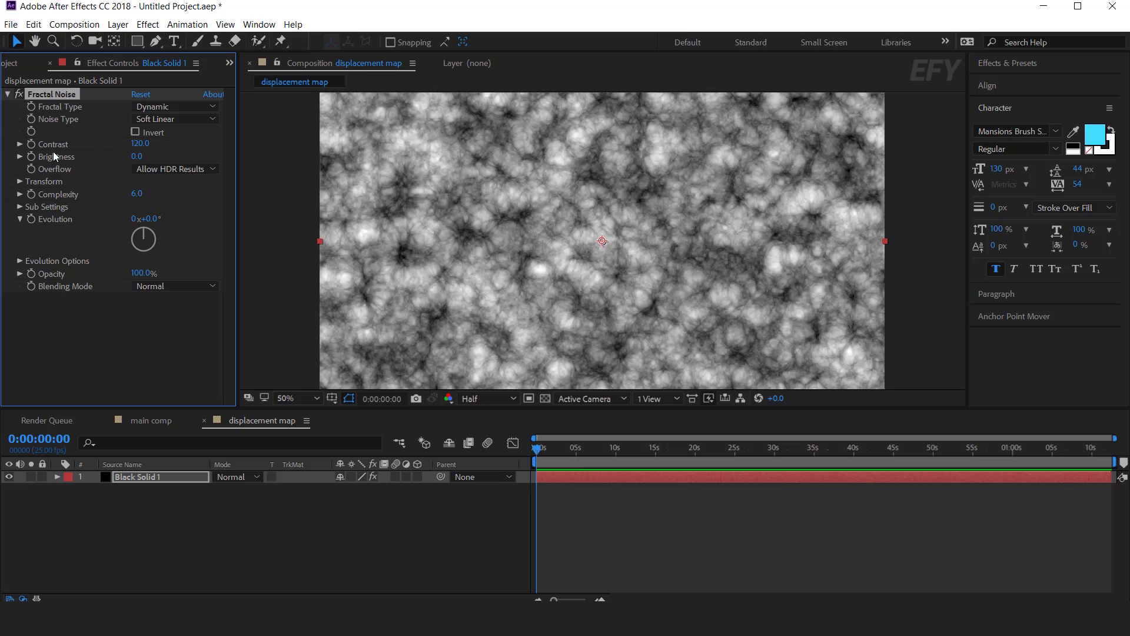
left_click(140, 155)
type("-5")
key("Return")
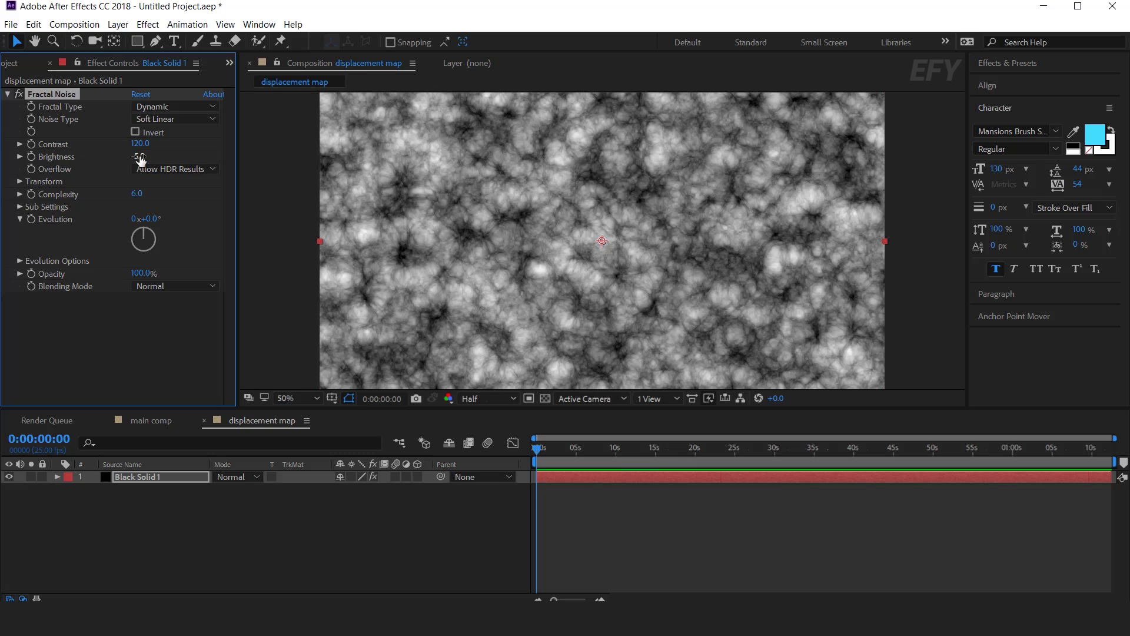
- Add the expression time*10 to the Random Seed in the Fractal Noise evolution options
left_click(19, 261)
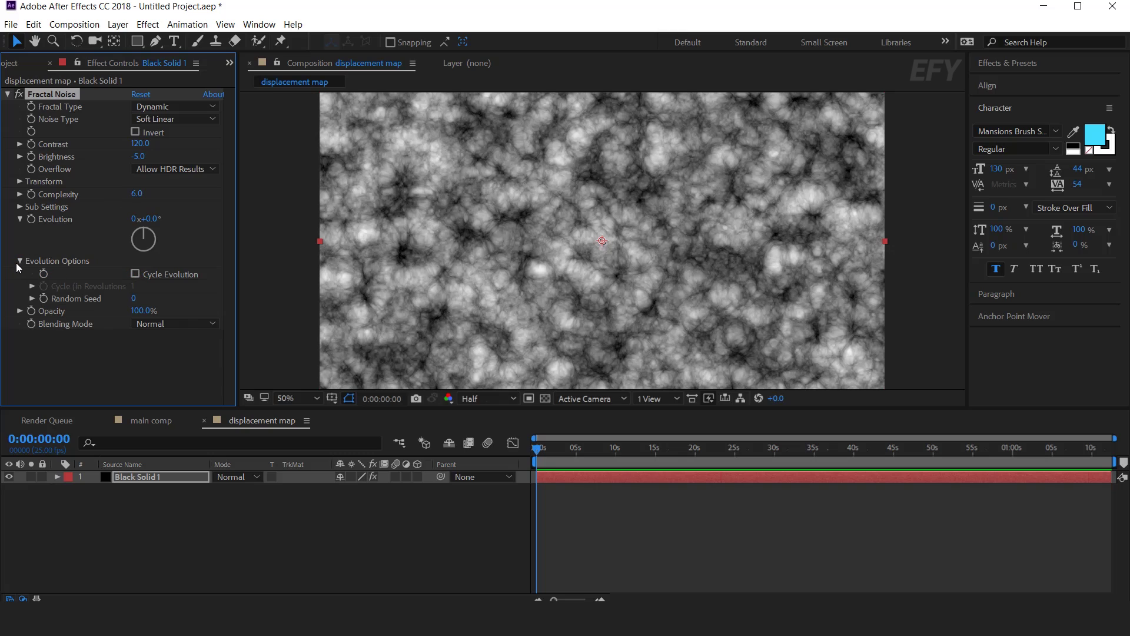
left_click(44, 299, "alt")
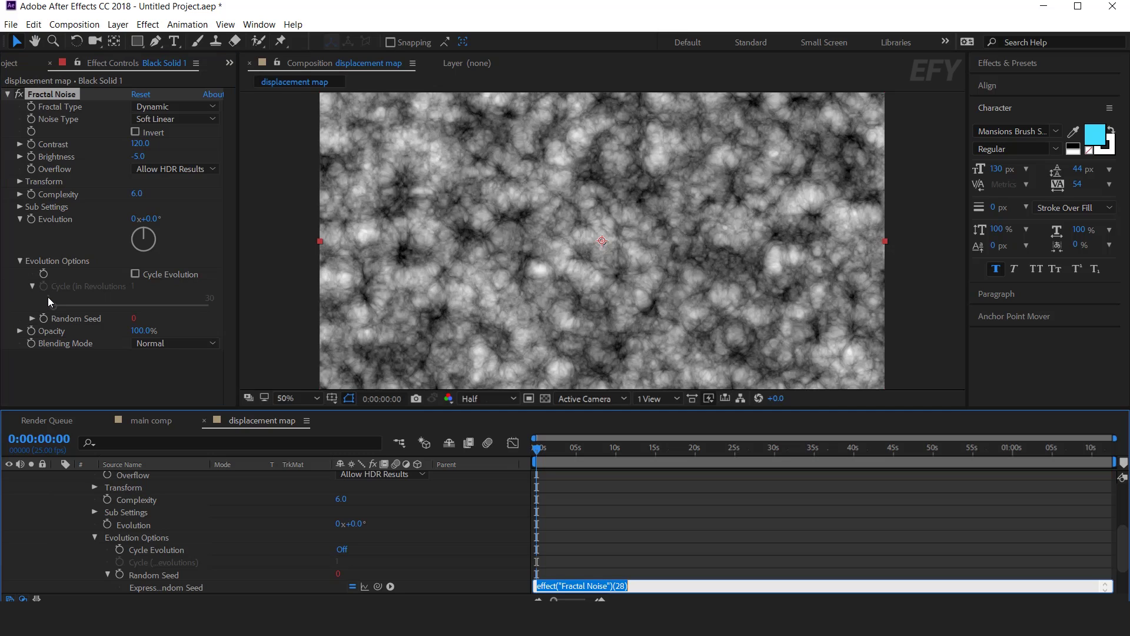
type("ti")
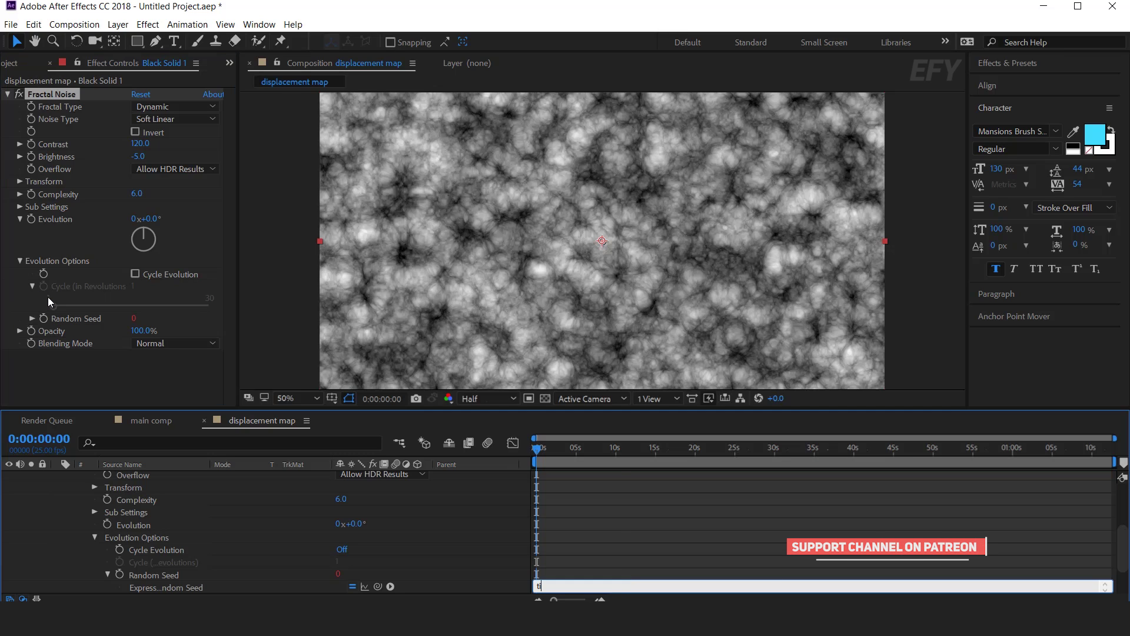
type("me*")
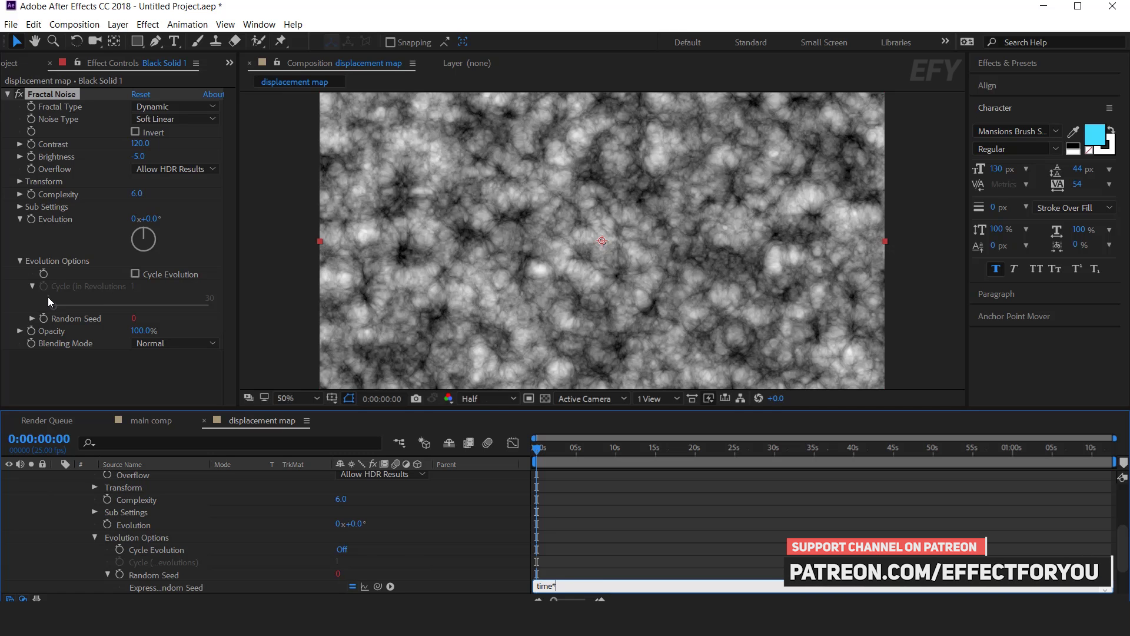
key("KP_Enter")
- Preview the animated noise, move the current time to 0:00:05:00, and return to the main comp
key("space")
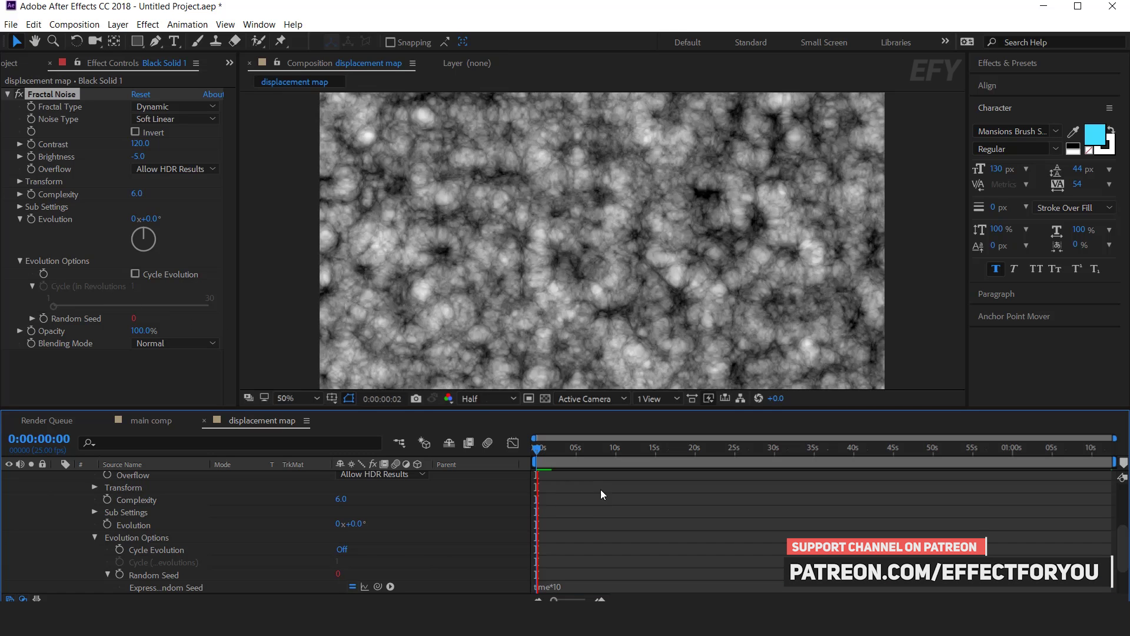
left_click_drag(545, 451, 576, 451)
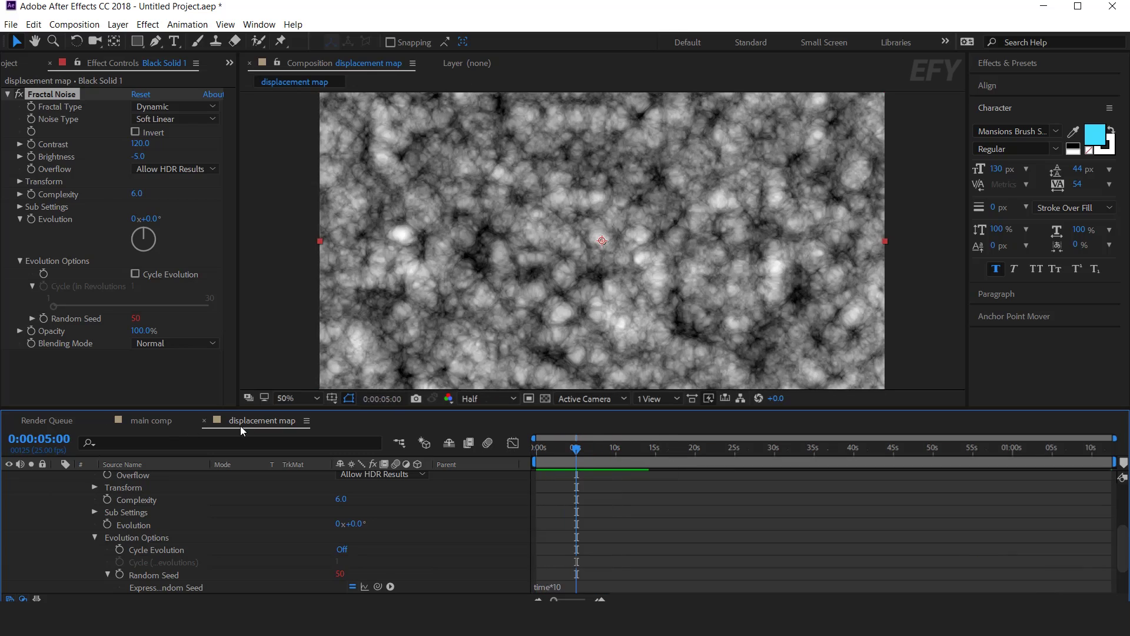
left_click(157, 420)
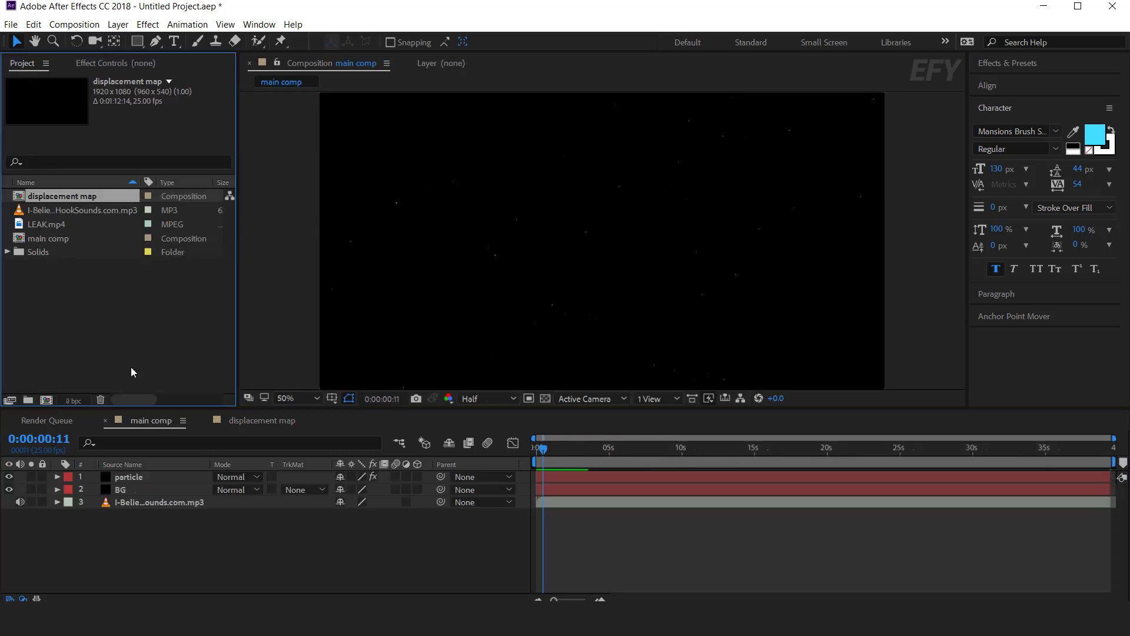
- Add the displacement map composition above the other layers in the main comp and hide its layer
left_click(23, 195)
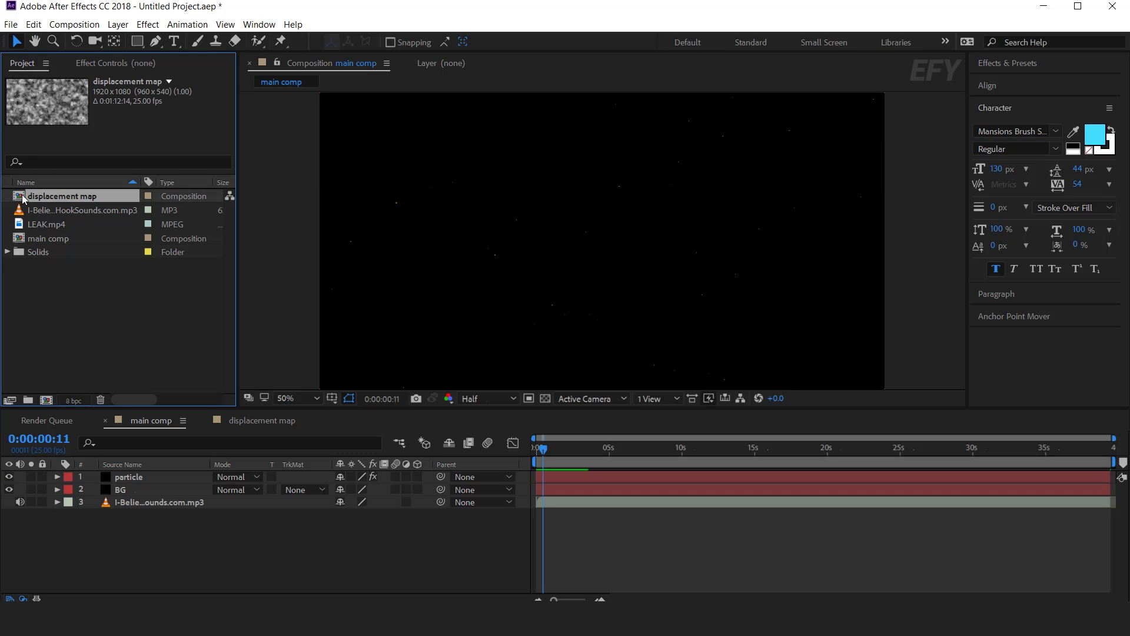
left_click_drag(24, 196, 129, 475)
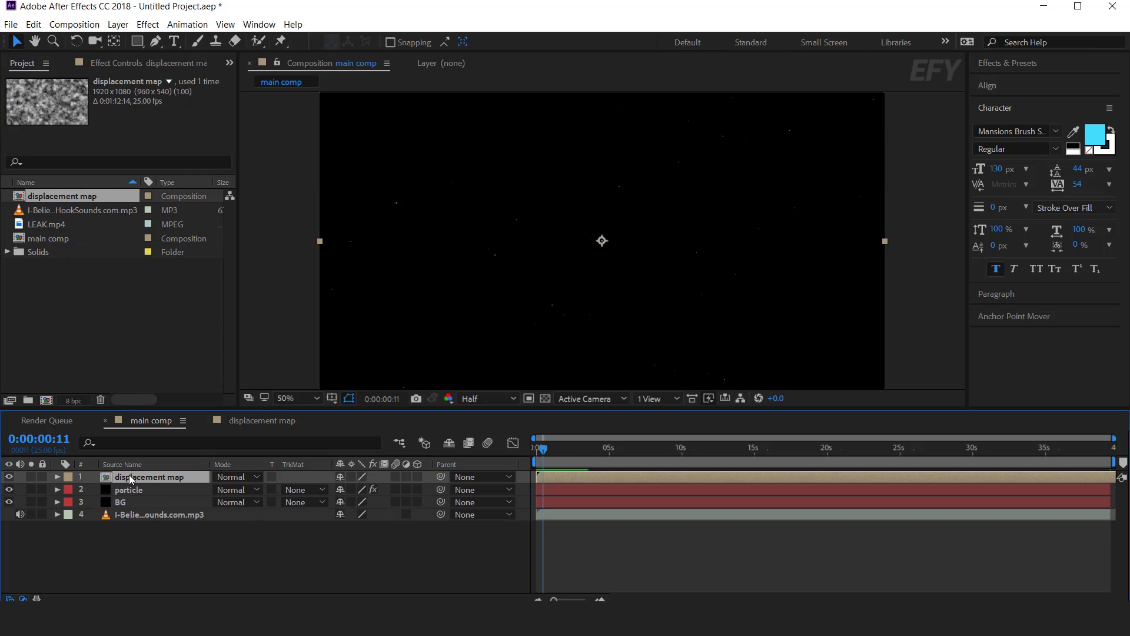
left_click(9, 477)
left_click(285, 546)
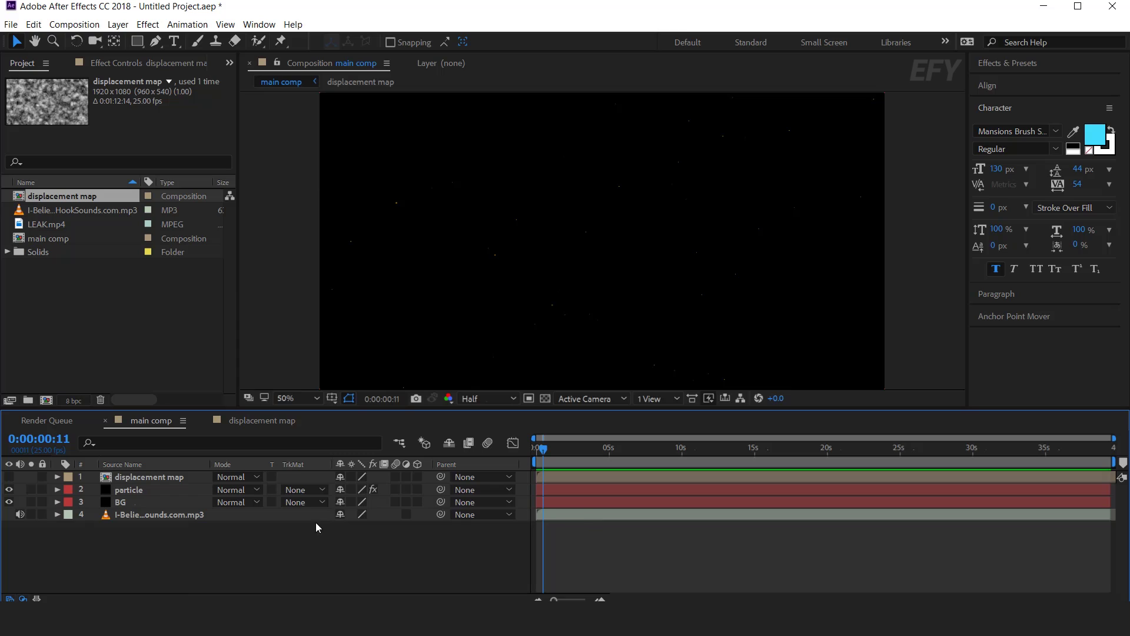
- Reveal the audio waveform of the MP3 layer in the main comp
left_click(113, 515)
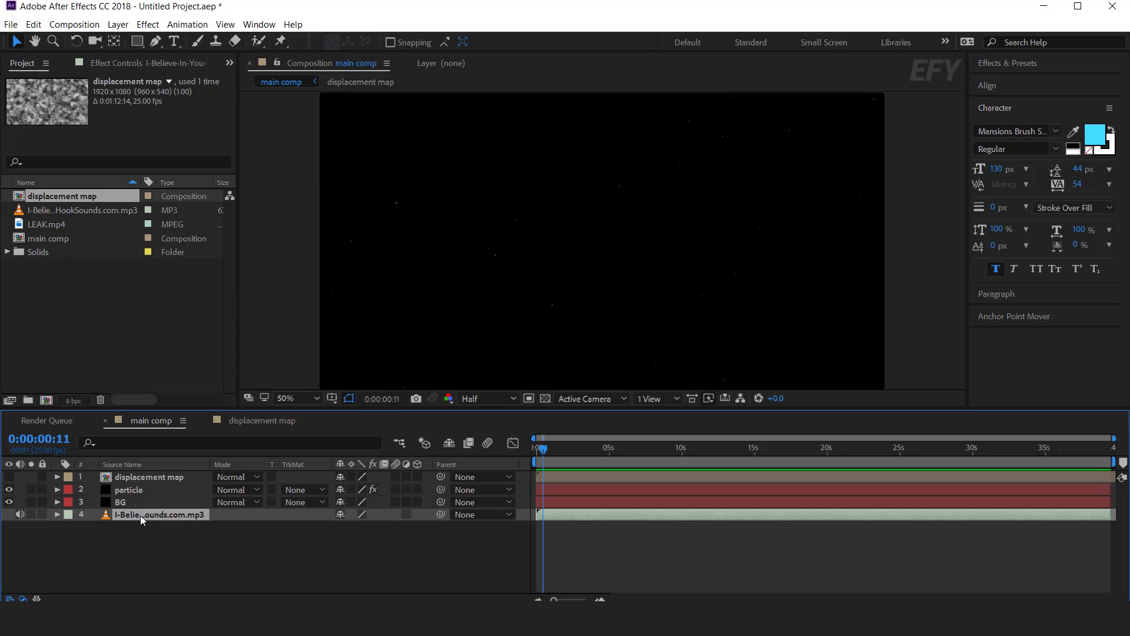
key("l")
key("l")
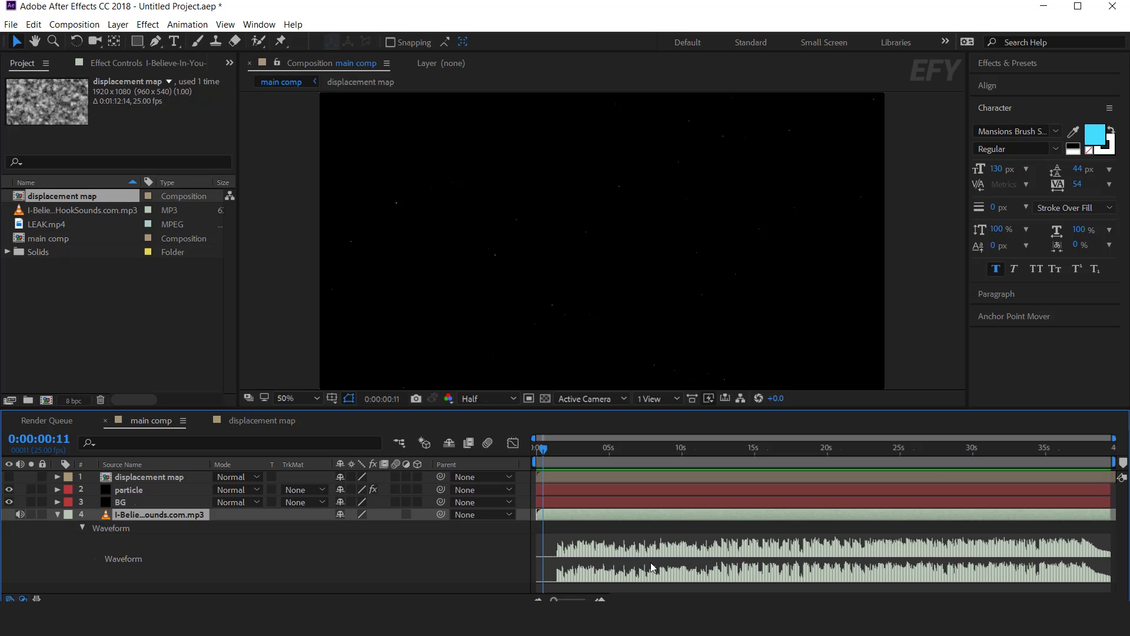
- Preview the soundtrack from 0:00:00:11 to listen for the timing of the opening vocals
key("space")
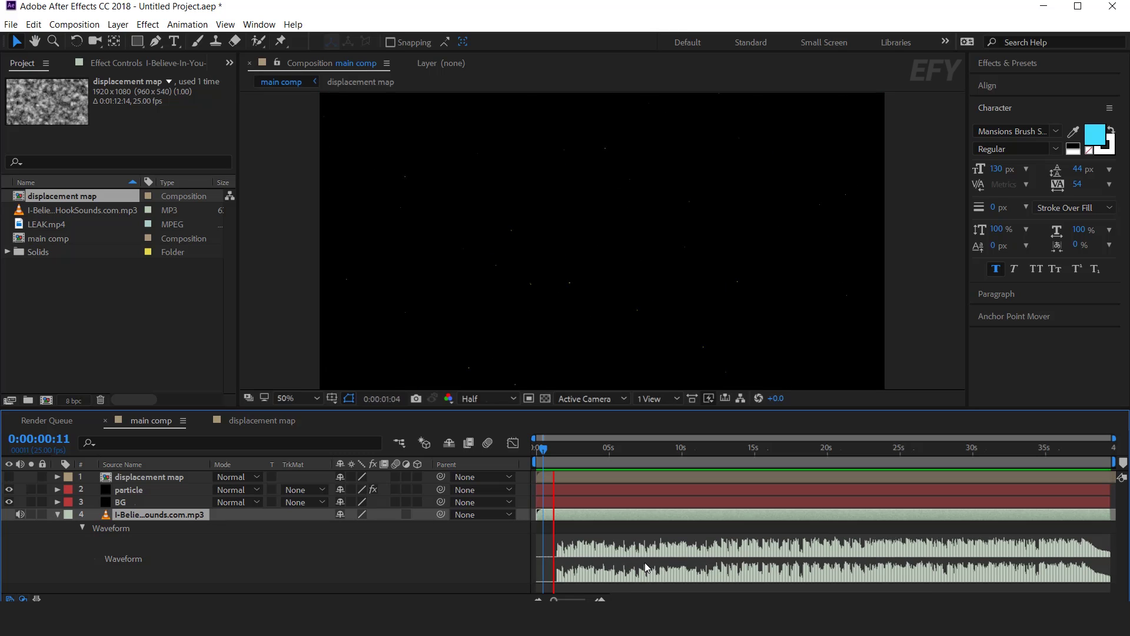
key("KP_Multiply")
key("KP_Multiply")
key("KP_Multiply")
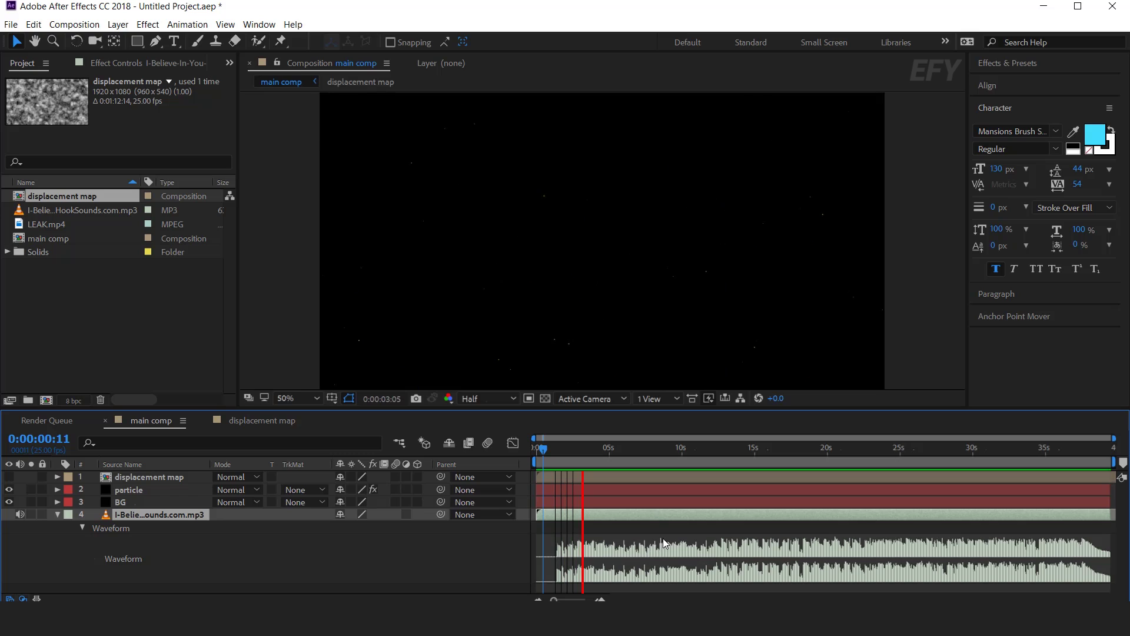
key("KP_Multiply")
key("KP_Multiply")
key("KP_Multiply")
key("KP_Multiply")
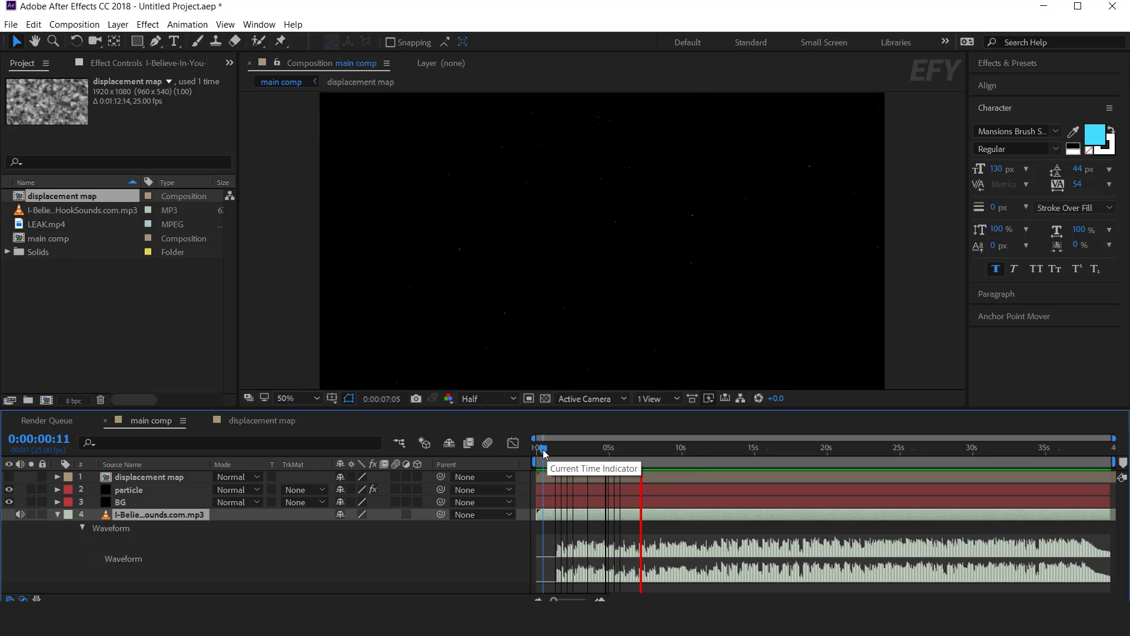
key("space")
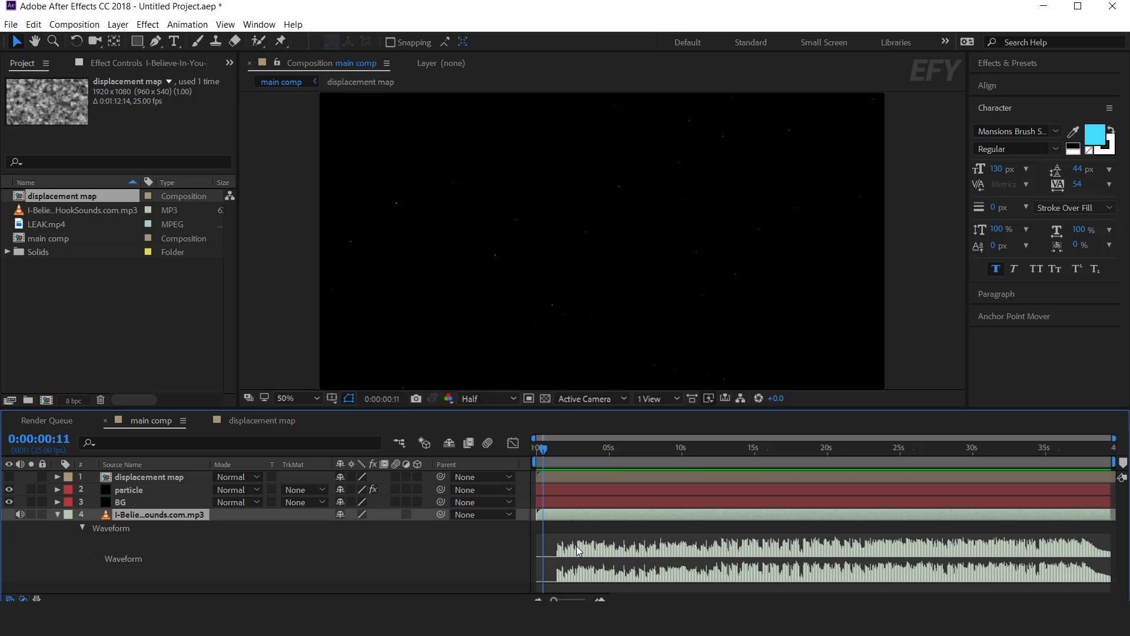
- Replay the soundtrack from 0:00:00:11 and move the current time to 0:00:02:21
key("space")
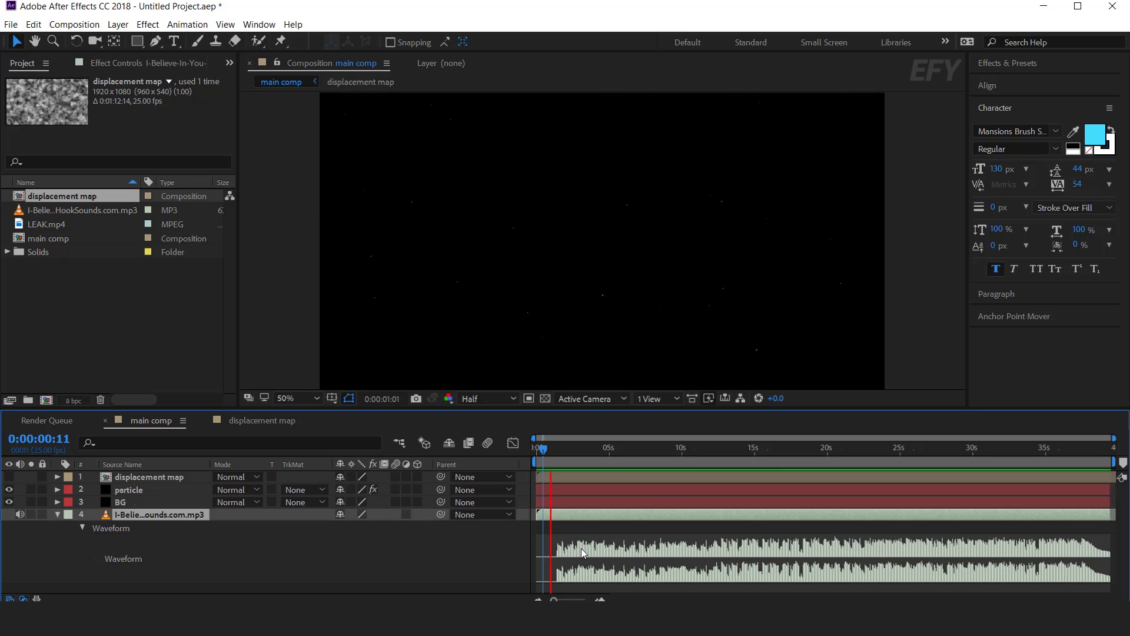
key("KP_Multiply")
key("KP_Multiply")
left_click_drag(572, 450, 578, 450)
- Switch to Notepad and examine the first lyric line in I believe in you.txt, then return to After Effects
key("alt+Tab")
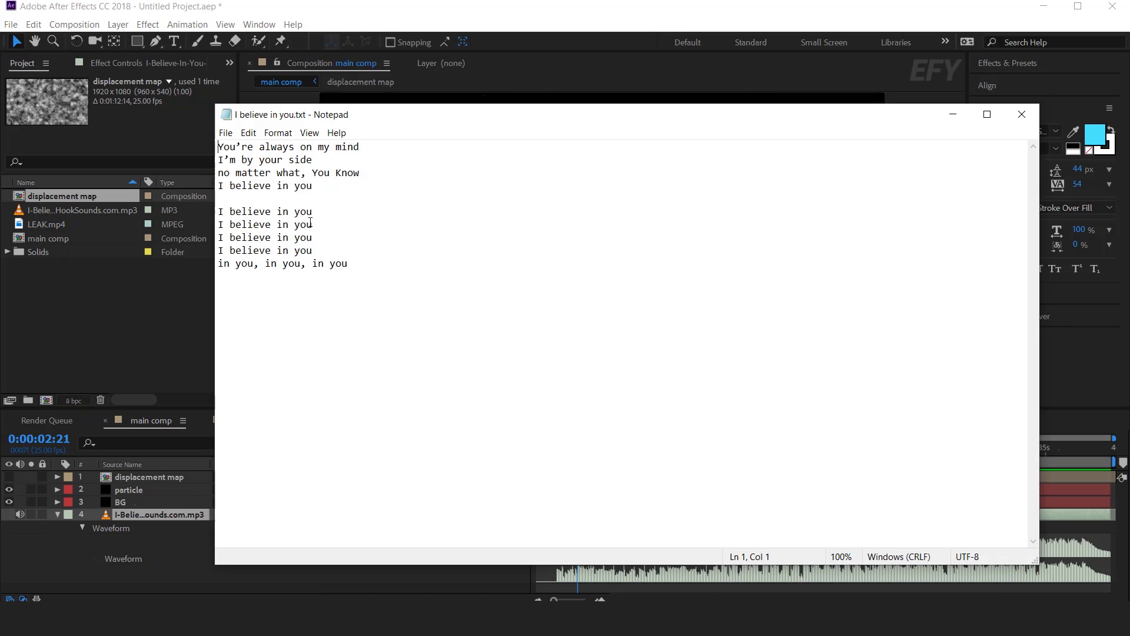
left_click_drag(373, 146, 216, 144)
left_click_drag(383, 147, 217, 146)
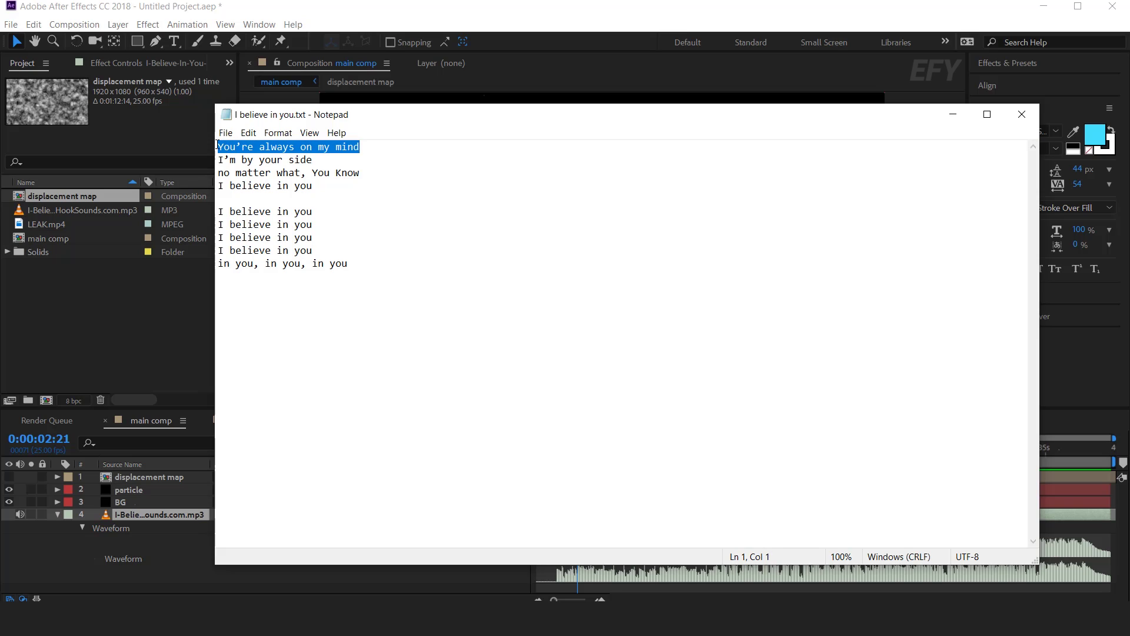
left_click_drag(300, 146, 218, 146)
left_click(365, 147)
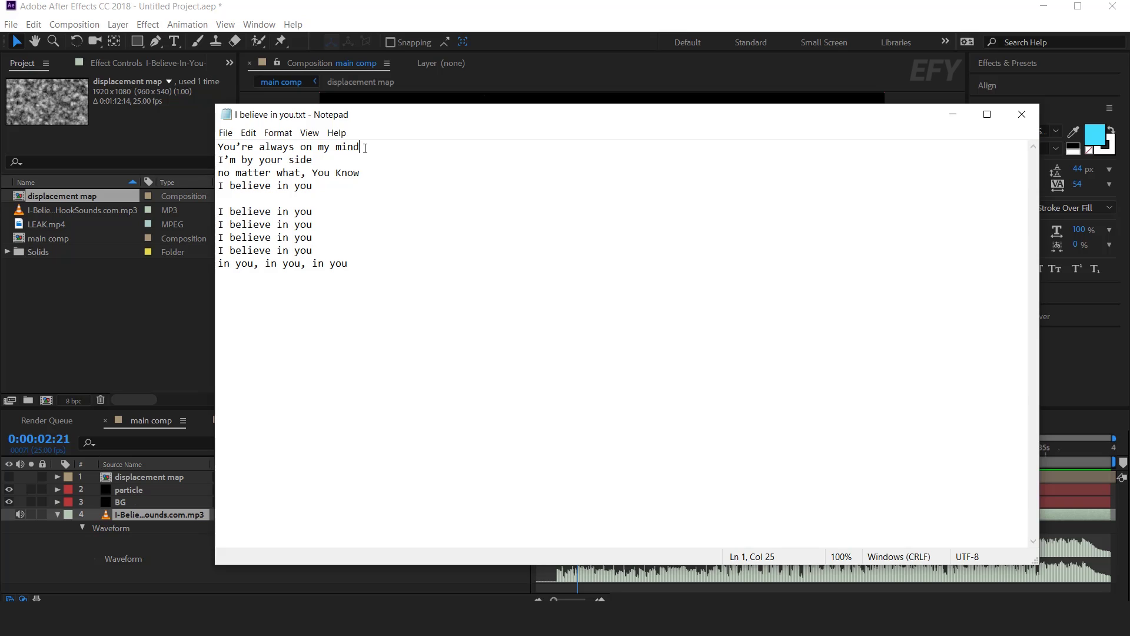
left_click(953, 114)
- Preview the opening vocals from 0:00:01:23 and place the current time at 0:00:02:17
left_click(564, 450)
key("space")
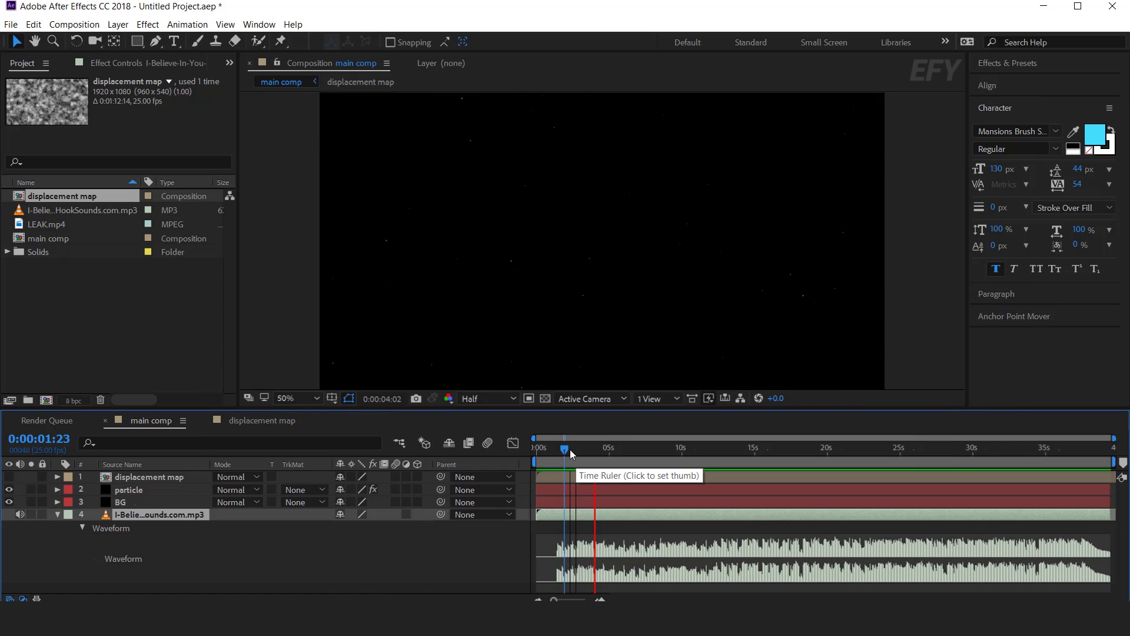
key("space")
key("space")
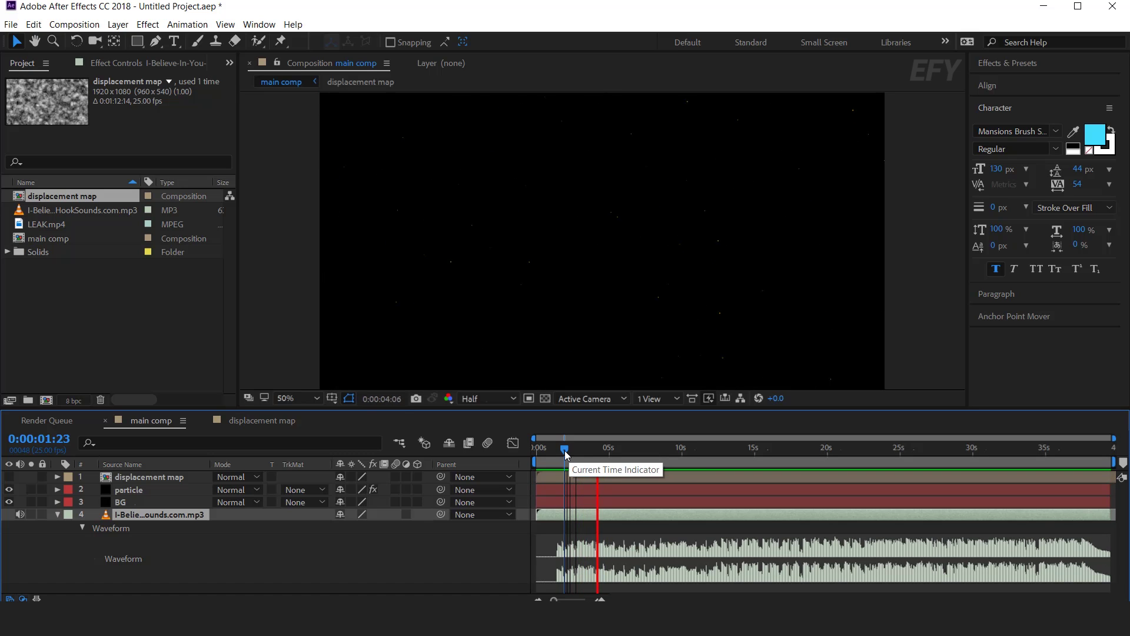
left_click_drag(564, 450, 575, 451)
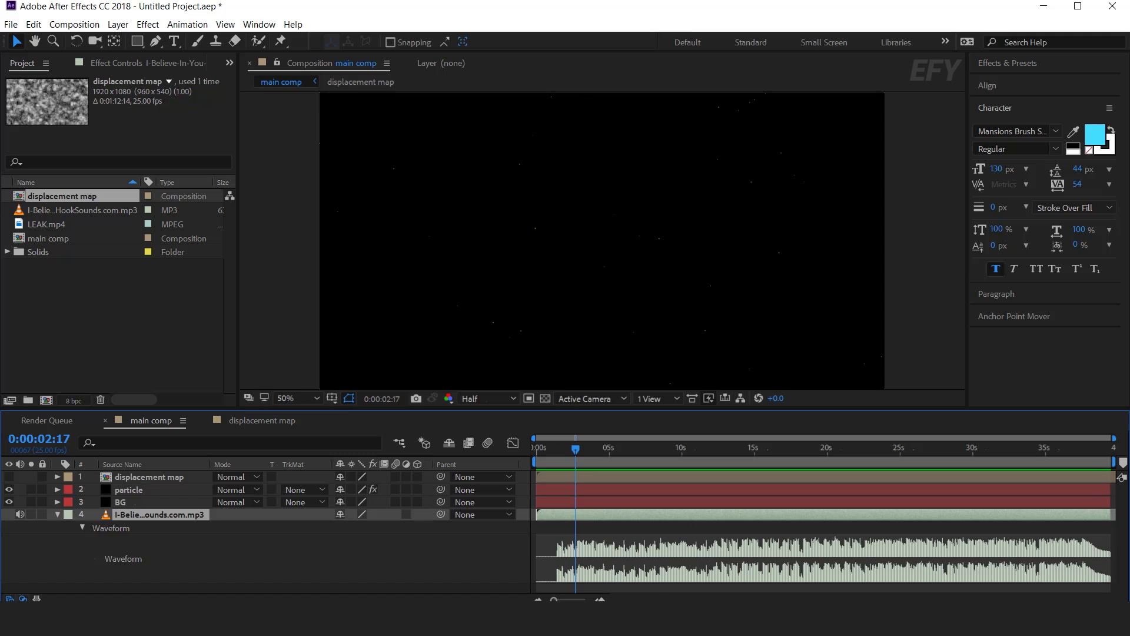
- Check the first lyric's opening words in Notepad and add the text "You're Always" near the middle of the main comp
key("alt+Tab")
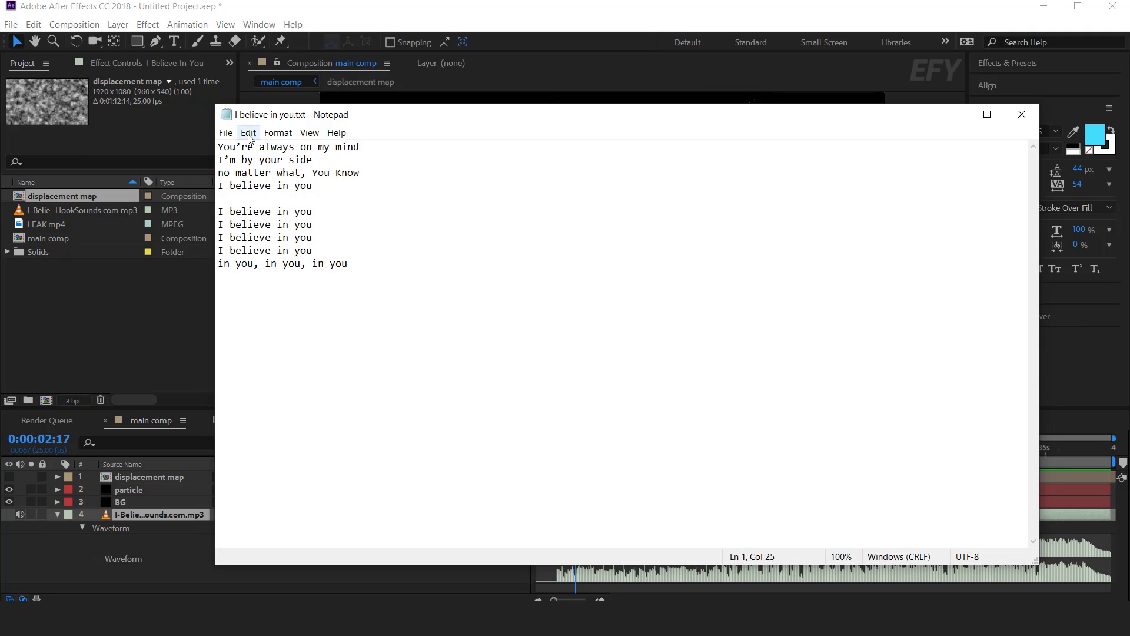
left_click_drag(296, 147, 199, 146)
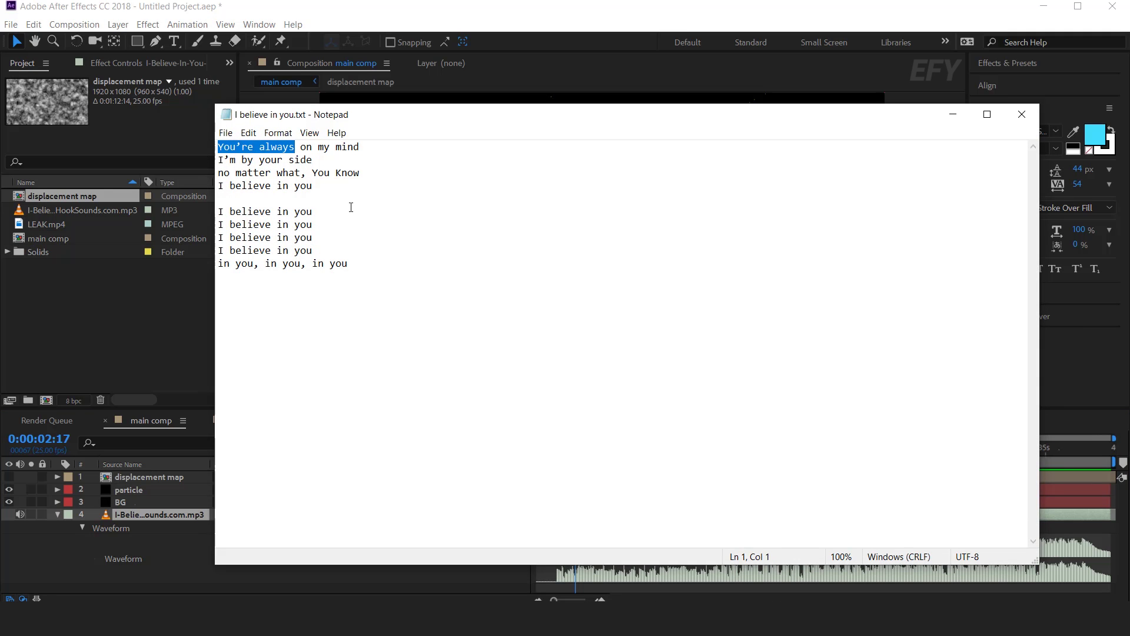
left_click(953, 114)
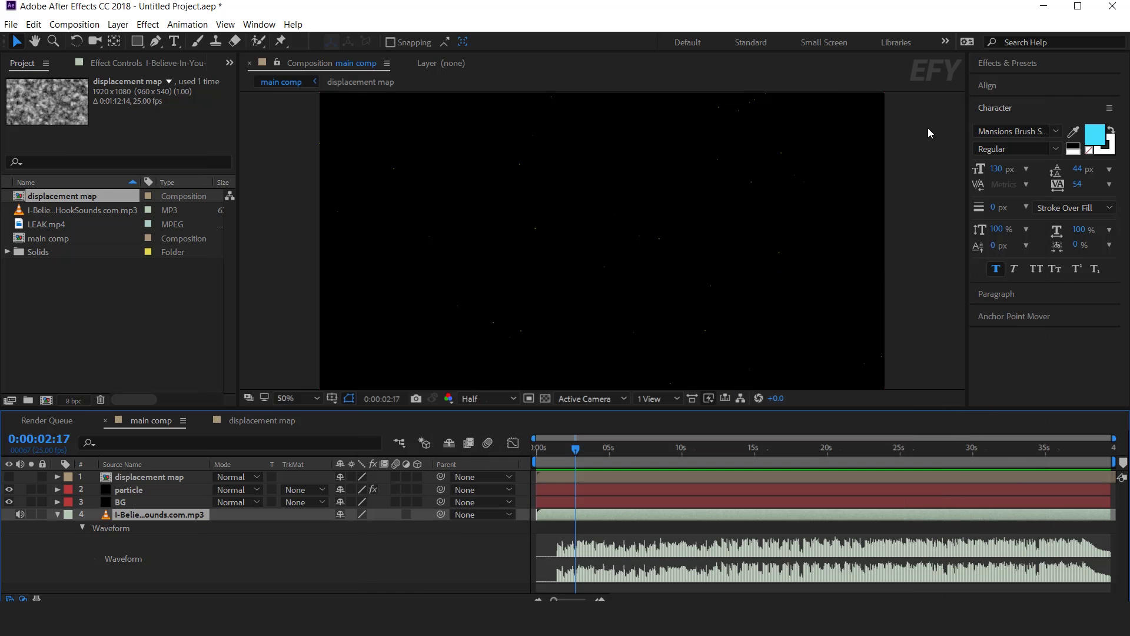
left_click(174, 43)
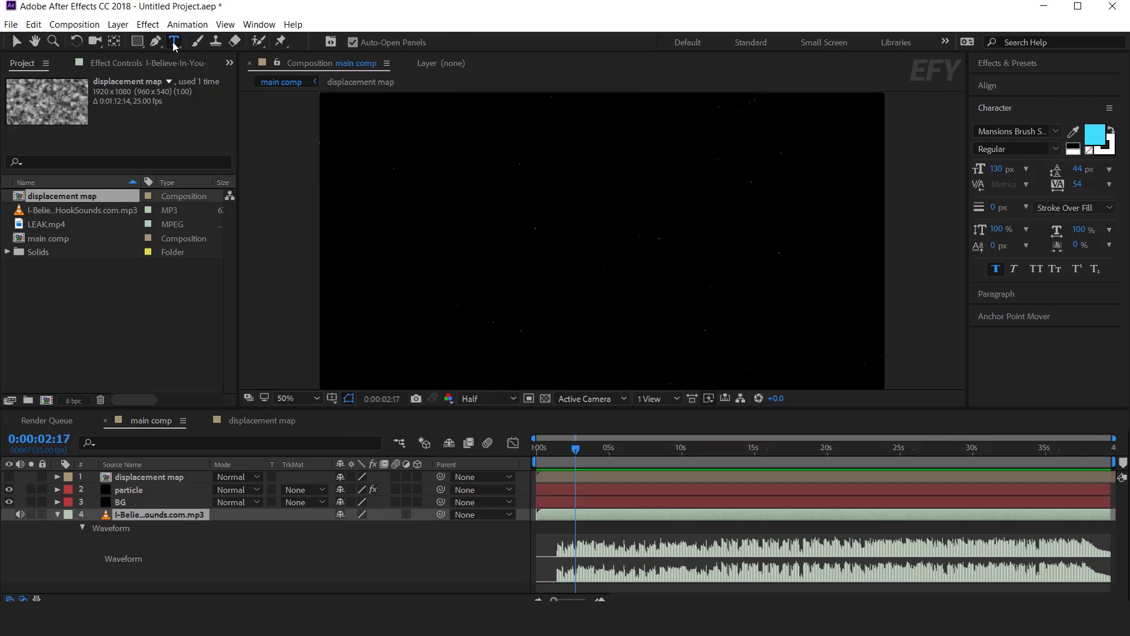
left_click(575, 235)
type("You're Always")
key("Escape")
key("v")
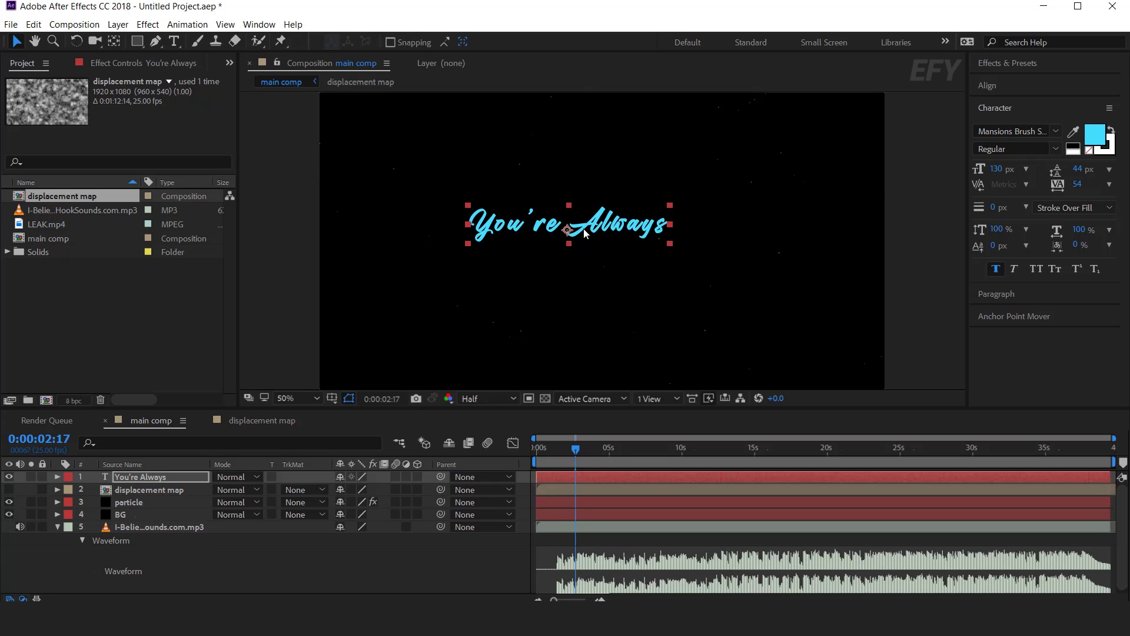
- Change the fill color of the "You're Always" text to white (FFFFFF)
left_click(1093, 137)
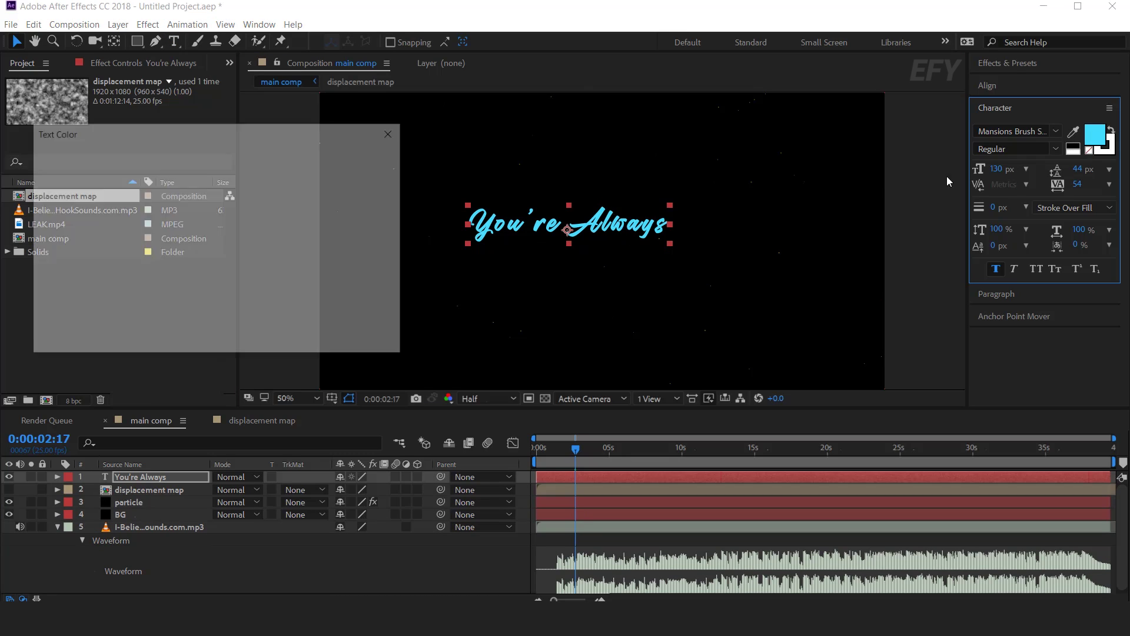
type("FFFFFF")
left_click(358, 161)
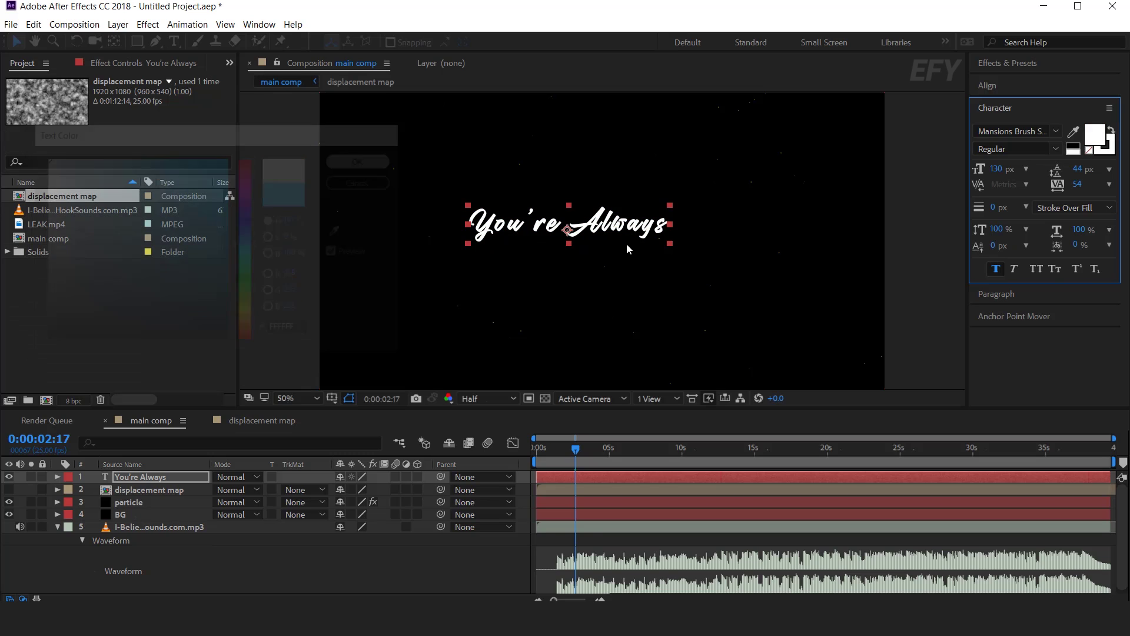
- Center the "You're Always" text horizontally in the composition and raise it slightly above the middle
left_click(997, 86)
left_click(1005, 125)
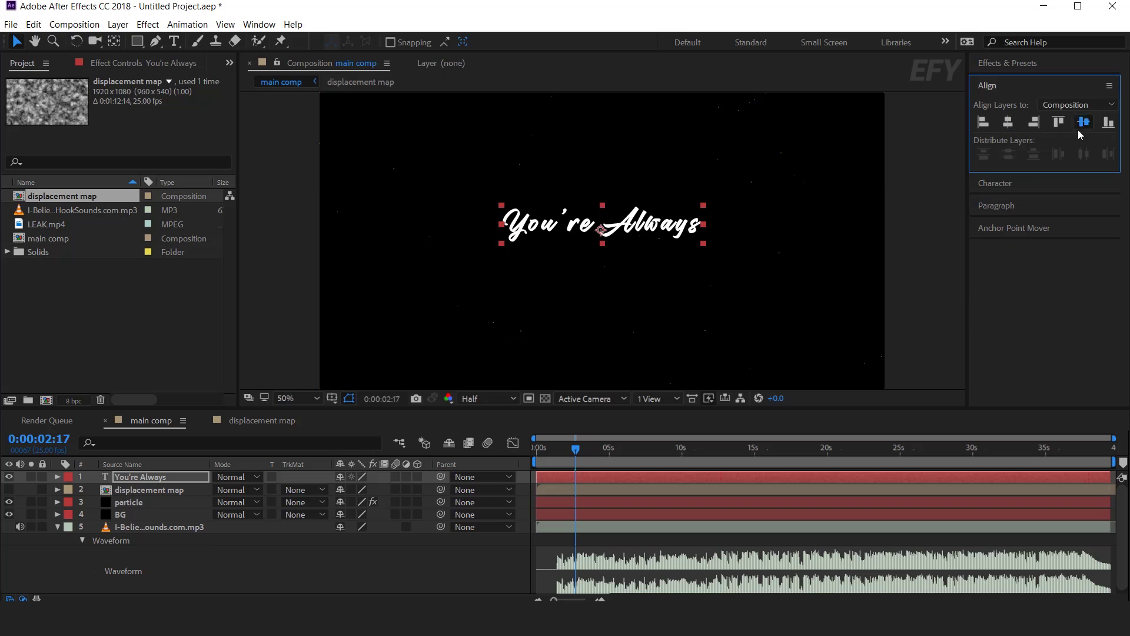
left_click_drag(624, 230, 624, 207)
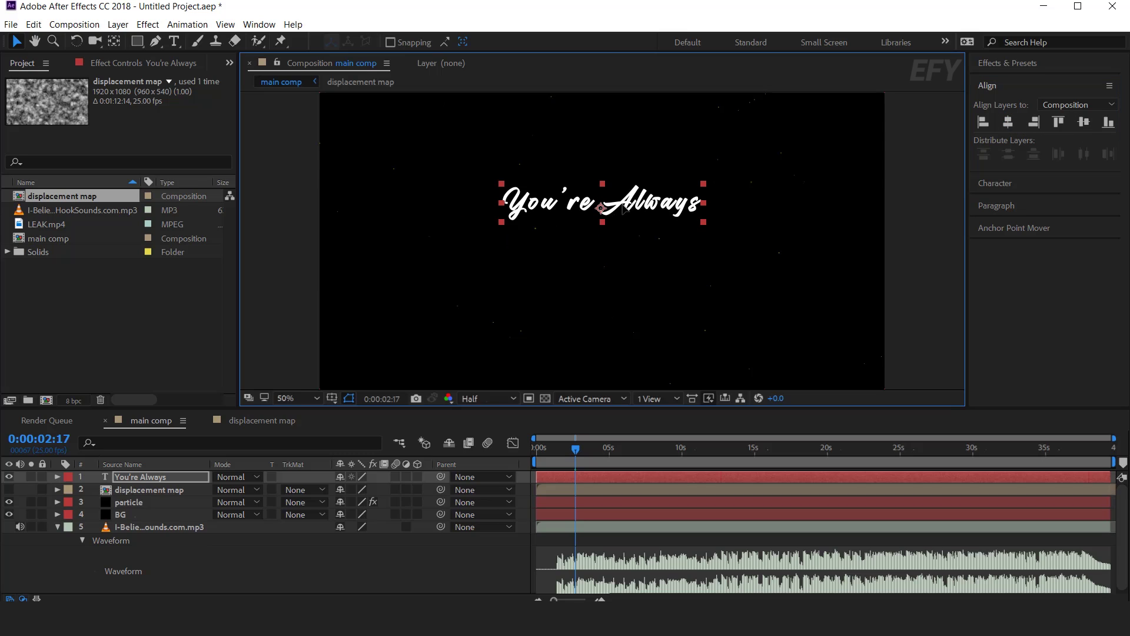
- Make the "You're Always" layer 3D and add a Position keyframe at 0:00:02:21
mouse_move(577, 455)
left_mouse_down()
mouse_move(554, 452)
mouse_move(580, 450)
left_mouse_up()
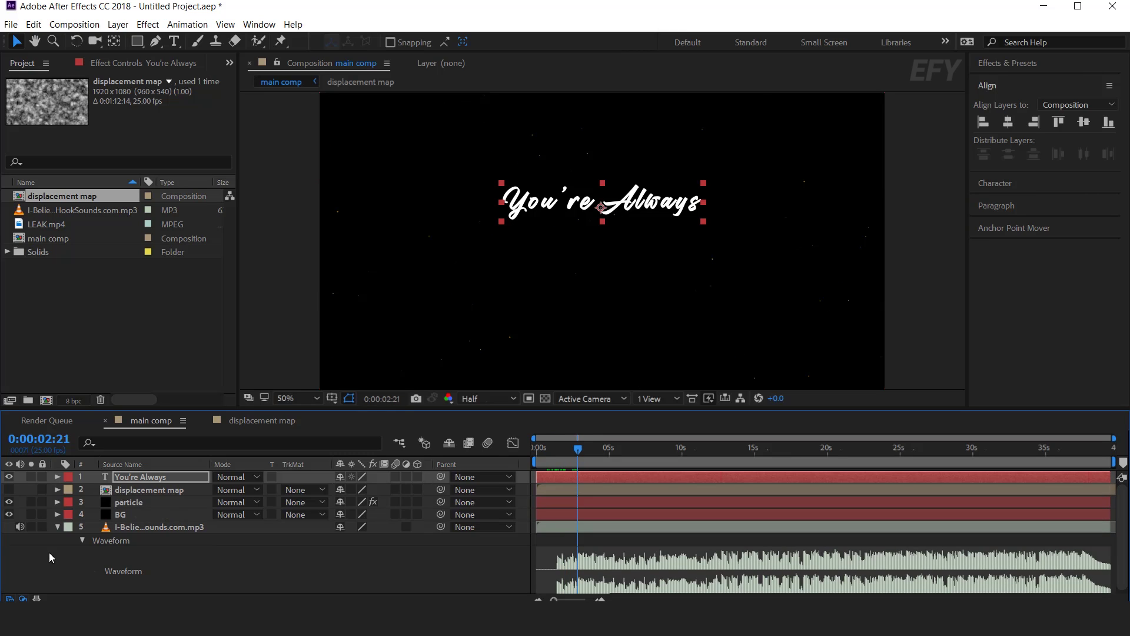
left_click(57, 527)
left_click(159, 482)
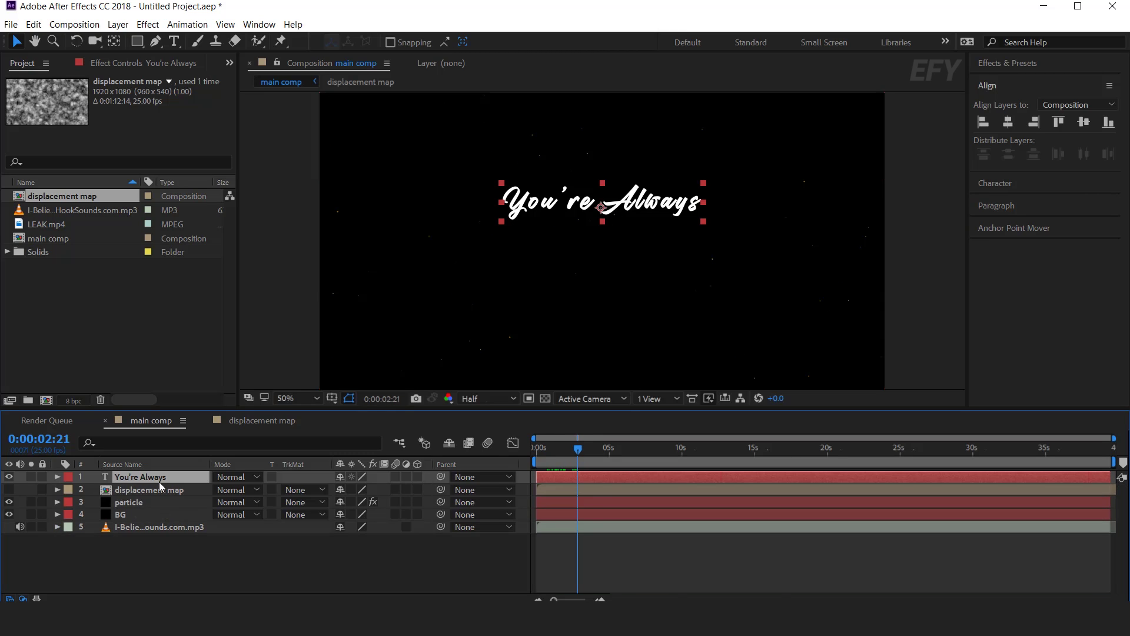
left_click(417, 476)
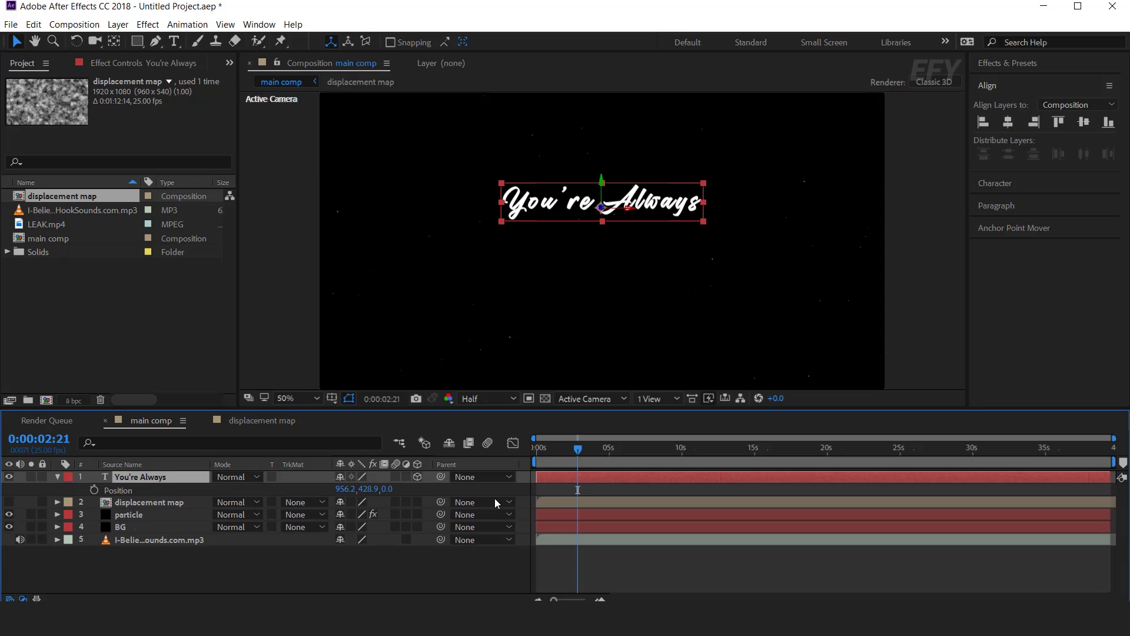
left_click(94, 489)
- Keyframe the text's Z position at -2580 at 0:00:01:24 and preview the move
left_click_drag(574, 448, 568, 449)
left_click(596, 600)
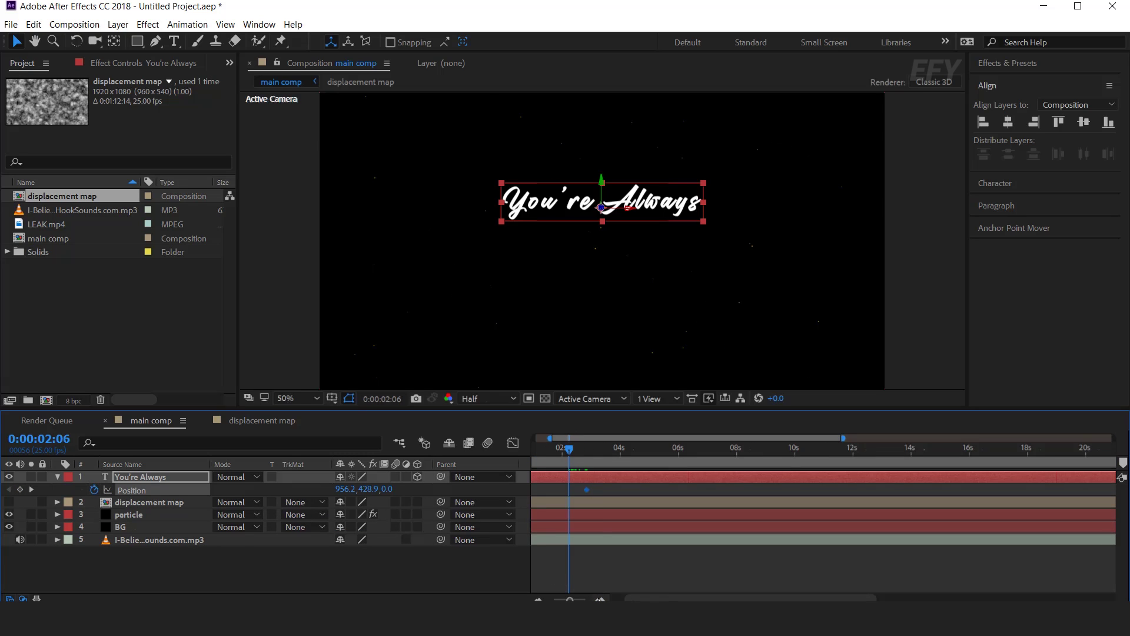
left_click_drag(601, 451, 596, 452)
left_click_drag(390, 490, 365, 492)
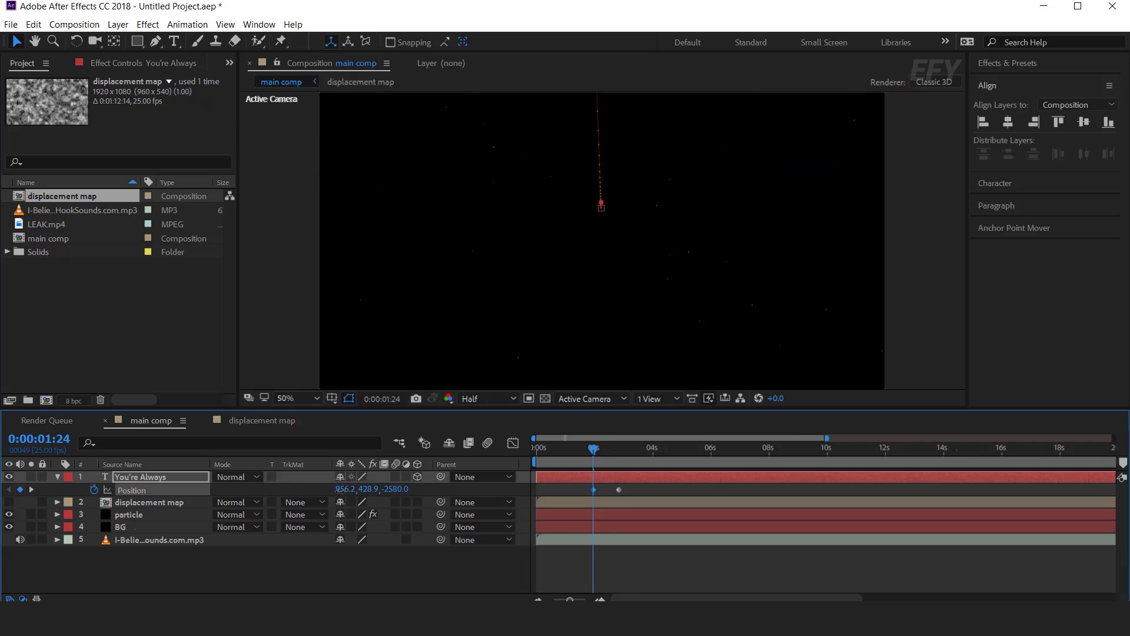
key("space")
- Apply Easy Ease to both Position keyframes of the "You're Always" layer
left_click(628, 451)
left_click_drag(659, 492, 577, 492)
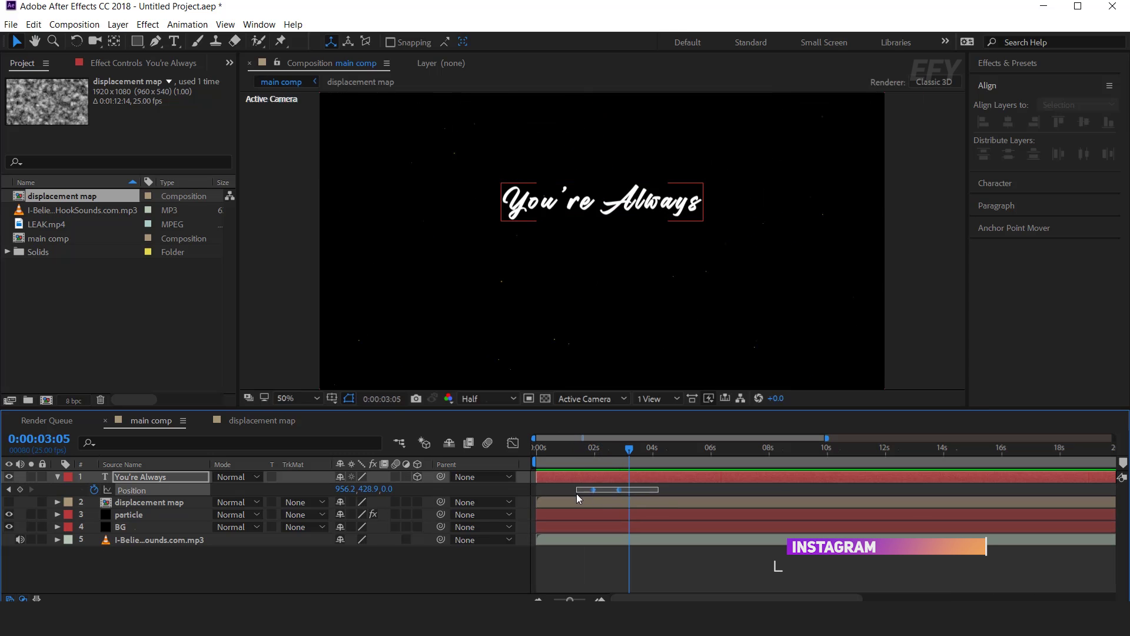
right_click(619, 490)
mouse_move(758, 482)
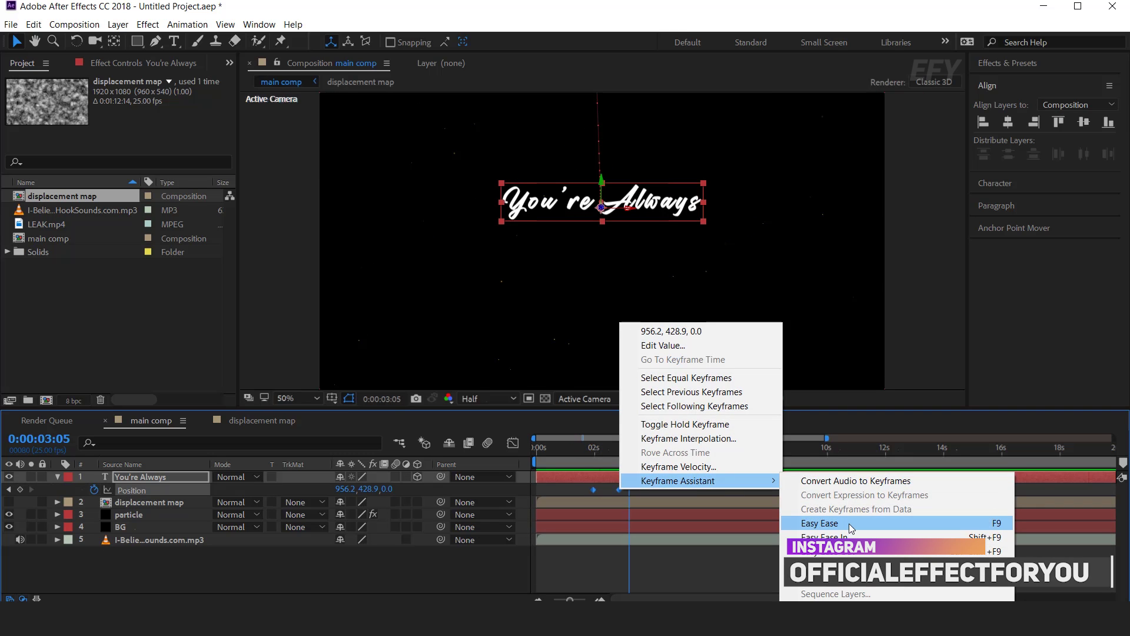
left_click(819, 523)
- Shape the Position speed graph into a sharp early peak with a long ease-out, and move the current time to 0:00:02:09
key("shift+F3")
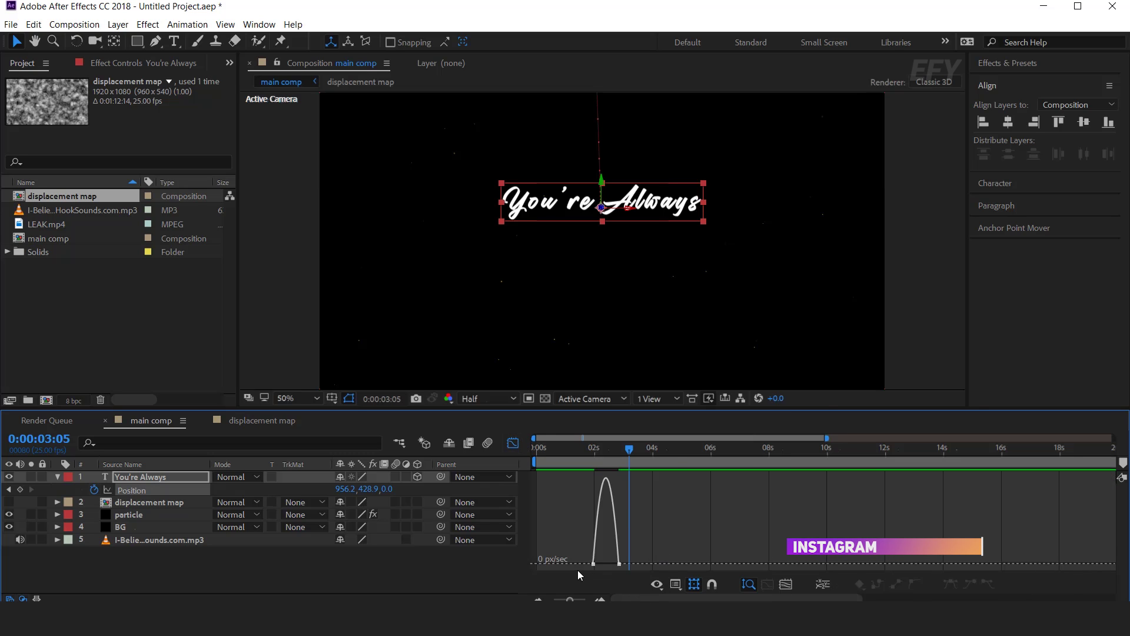
scroll(578, 575, "up", 2)
left_click_drag(647, 563, 608, 564)
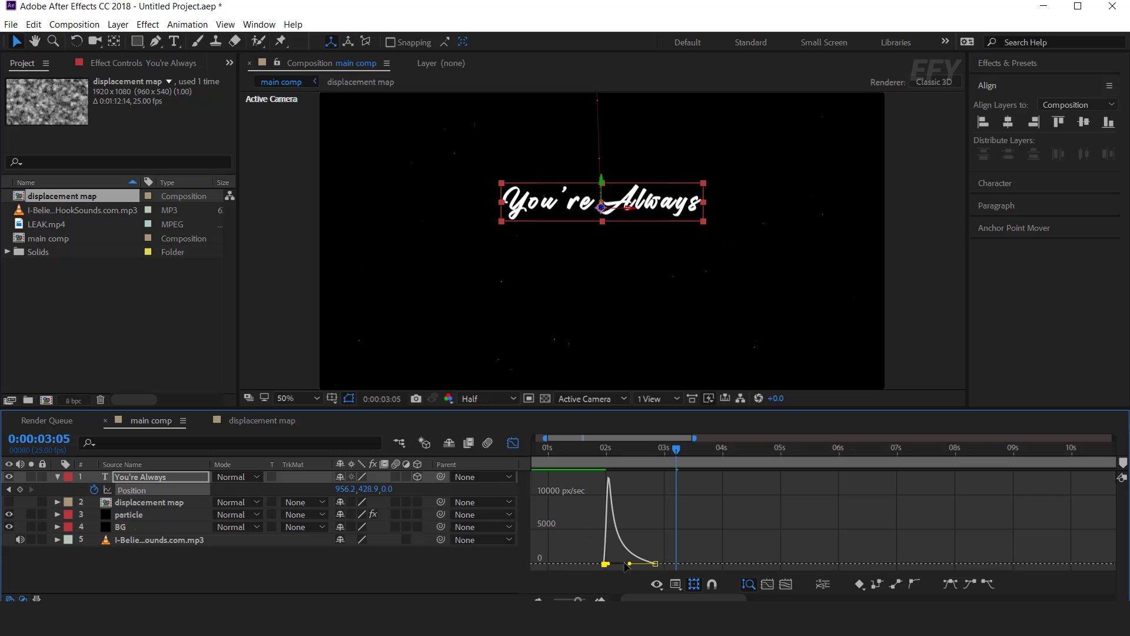
left_click(512, 445)
left_click_drag(587, 450, 628, 461)
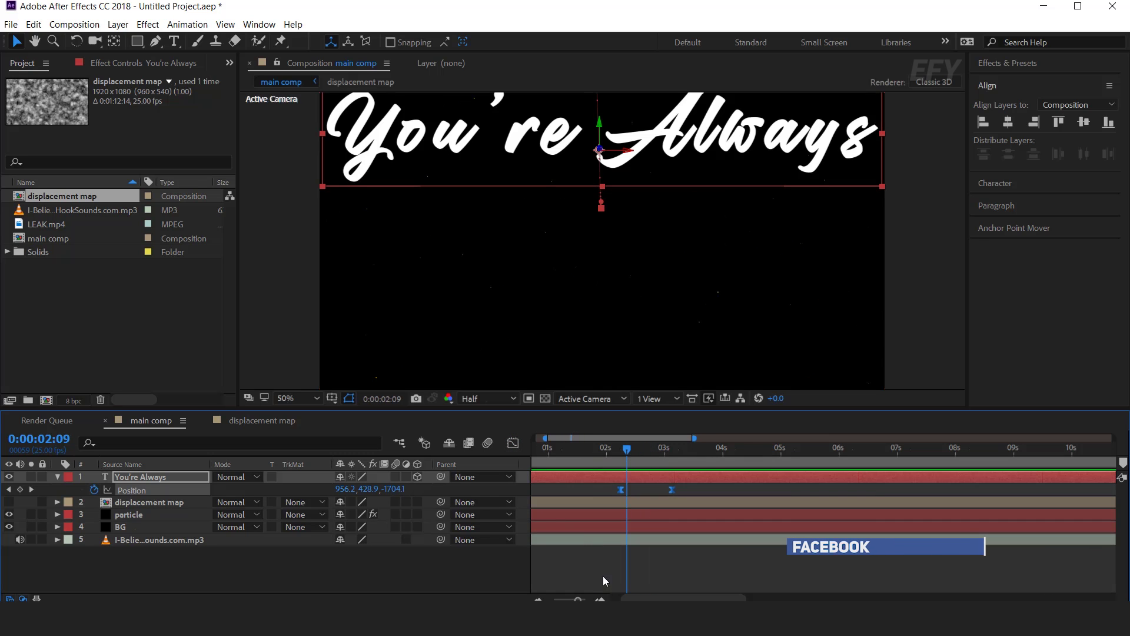
- Apply Optics Compensation to the "You're Always" layer and enable Reverse Lens Distortion
left_click(585, 561)
left_click(575, 476)
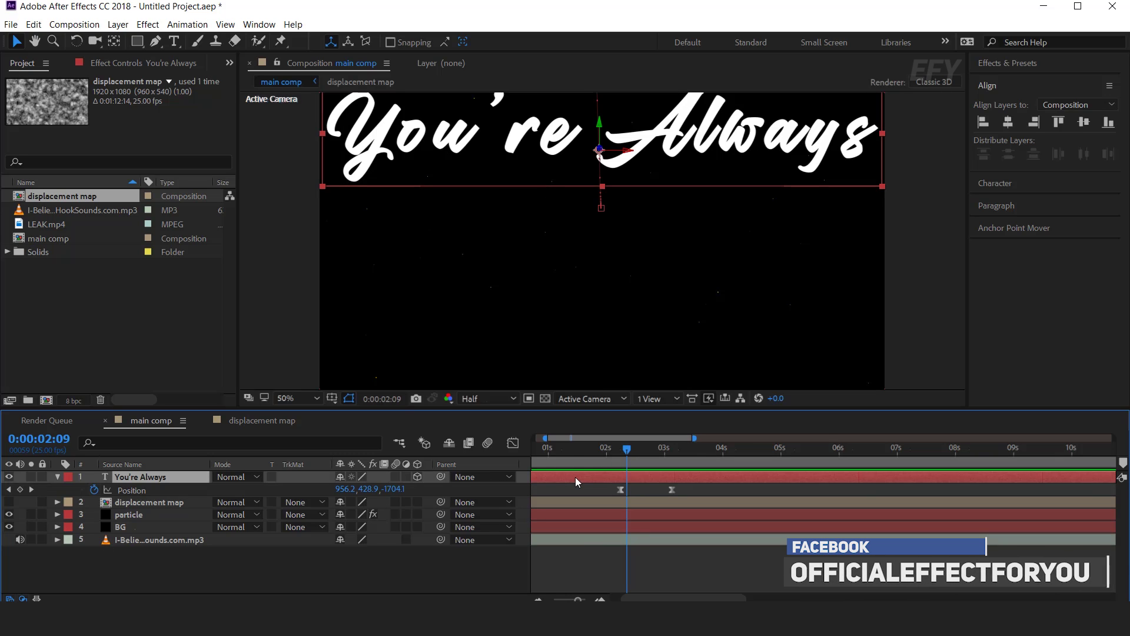
key("ctrl+space")
type("op")
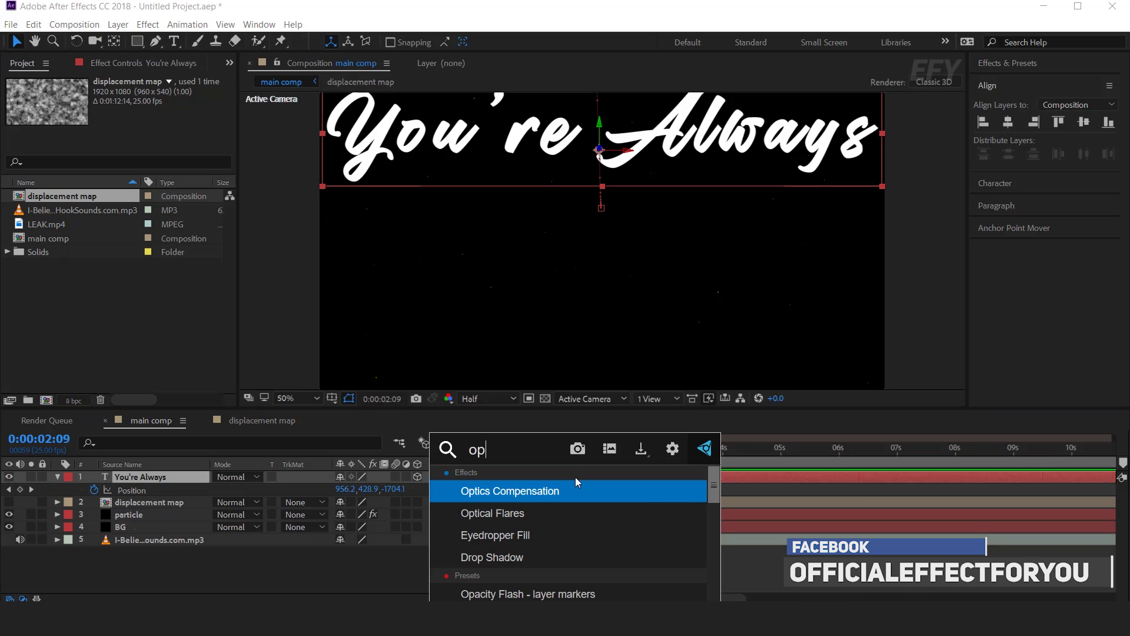
left_click(531, 492)
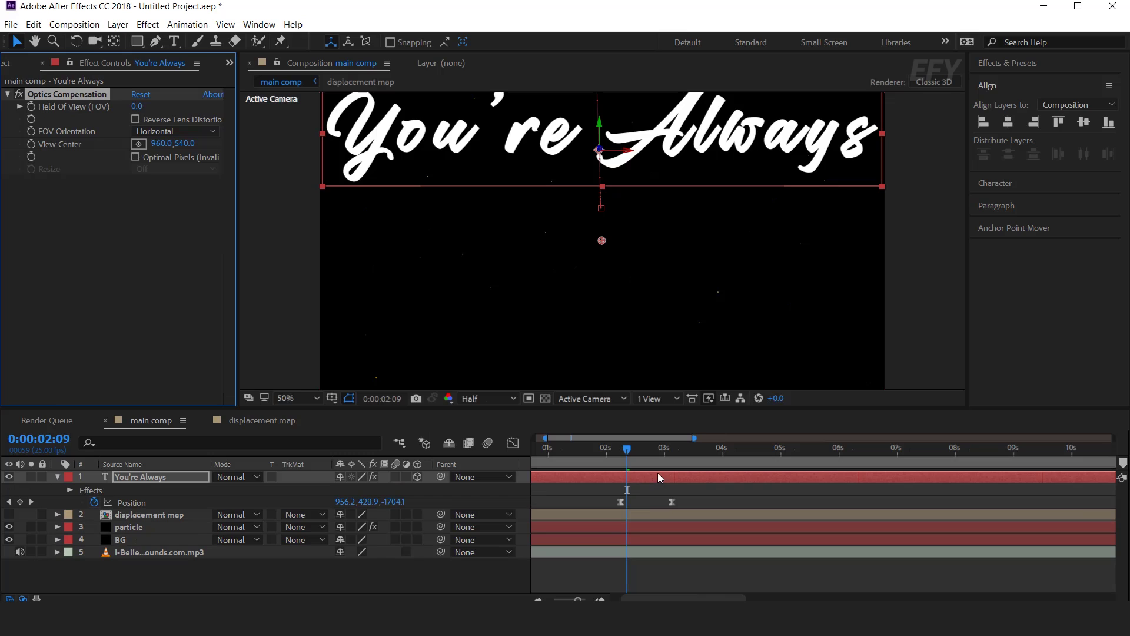
left_click(135, 119)
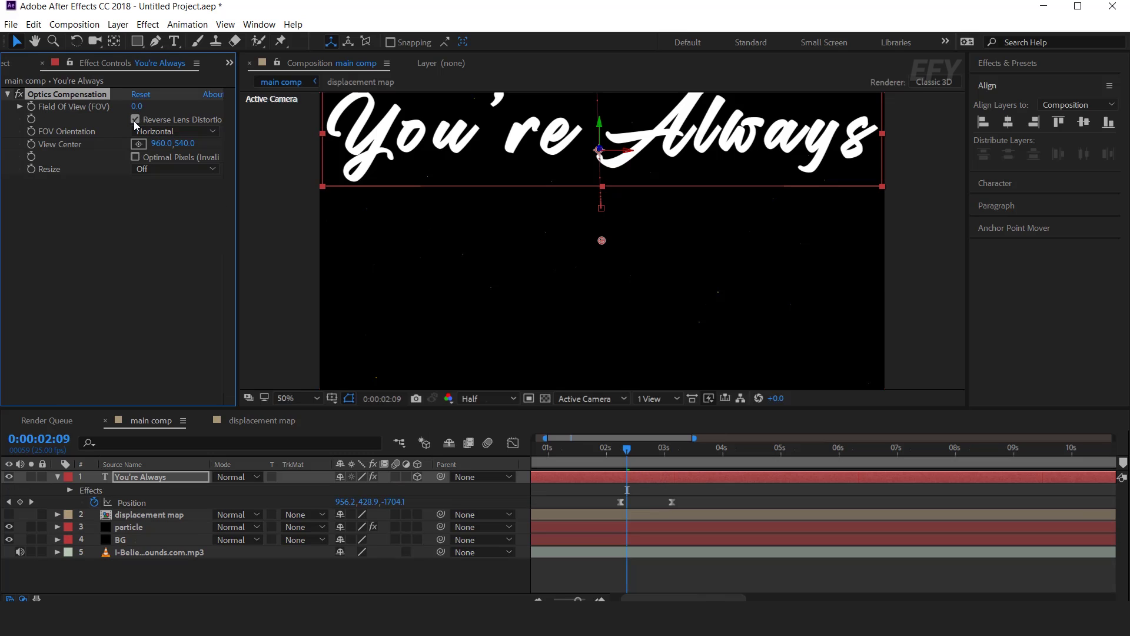
- Keyframe Optics Compensation's Field Of View at 0 at 0:00:03:03 and at 130 near the first Position keyframe
left_click_drag(631, 454, 671, 451)
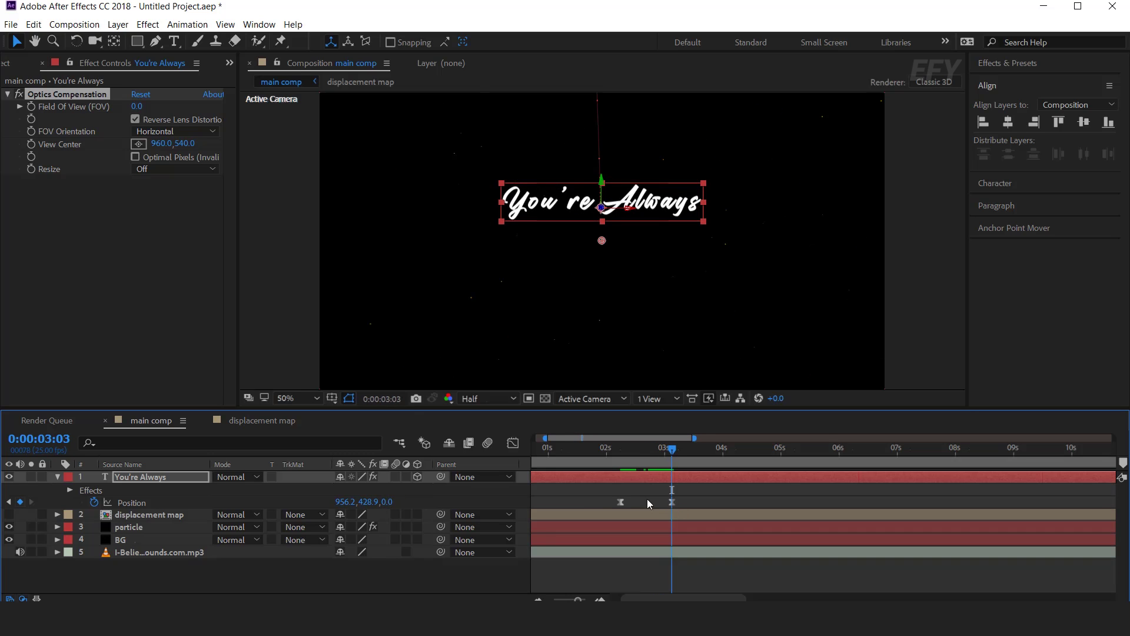
left_click(31, 110)
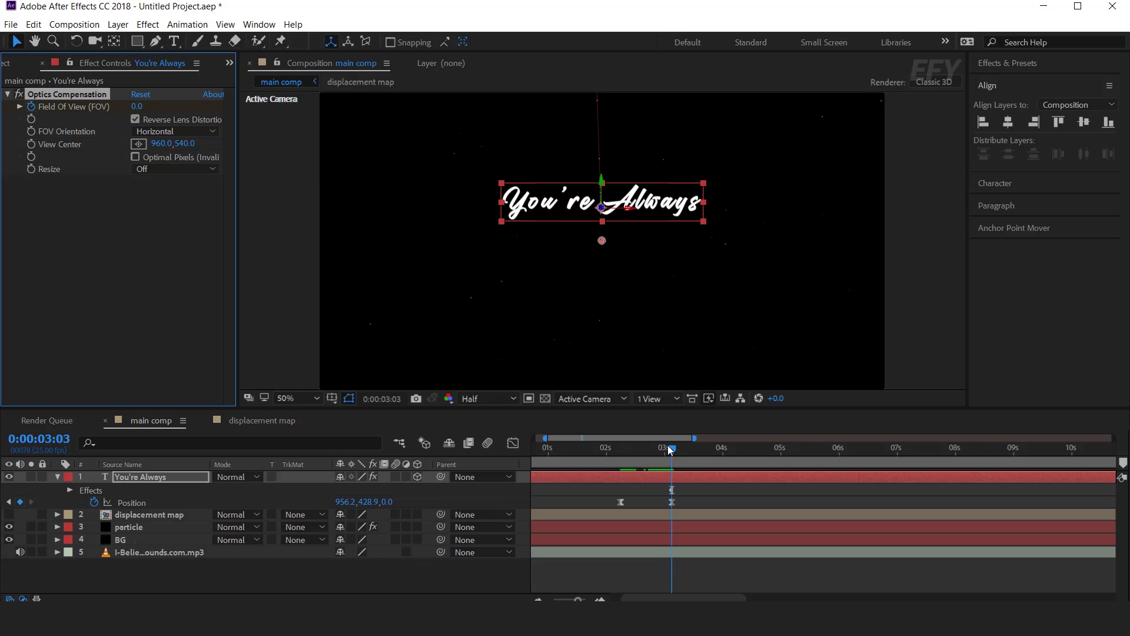
left_click_drag(672, 451, 622, 452)
left_click(136, 106)
type("130")
key("Return")
- Review the lens-distorted fly-in of the text frame by frame between 0:00:02:10 and 0:00:02:01
left_click_drag(622, 452, 630, 452)
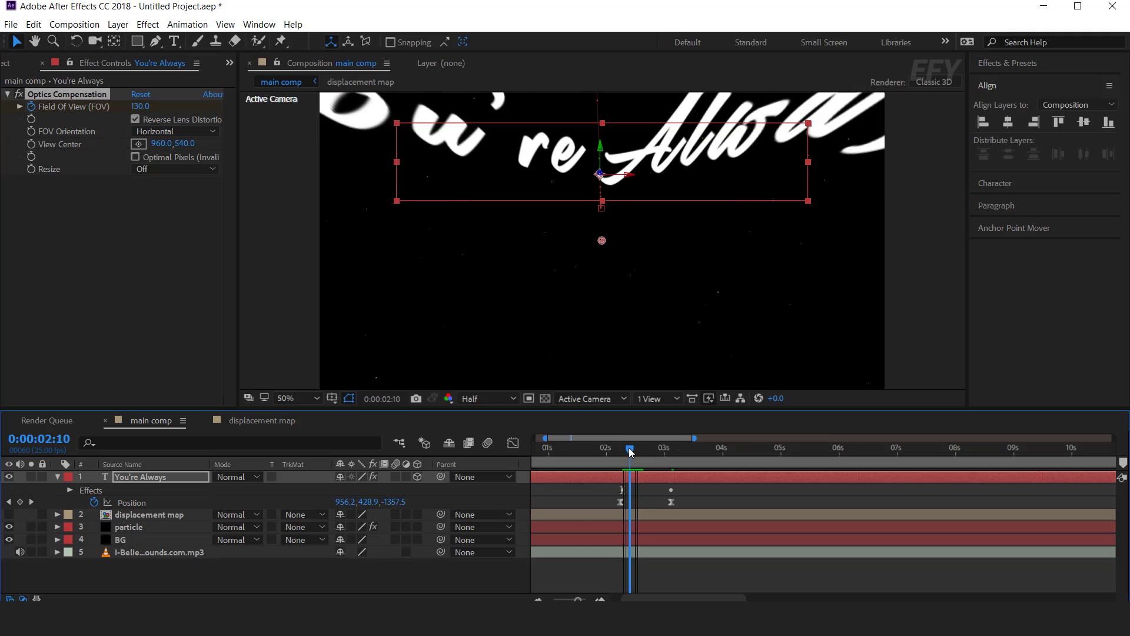
key("Page_Up")
key("Page_Up")
key("Page_Up")
key("Page_Up")
key("Page_Up")
key("Page_Up")
key("Page_Up")
key("Page_Up")
key("Page_Up")
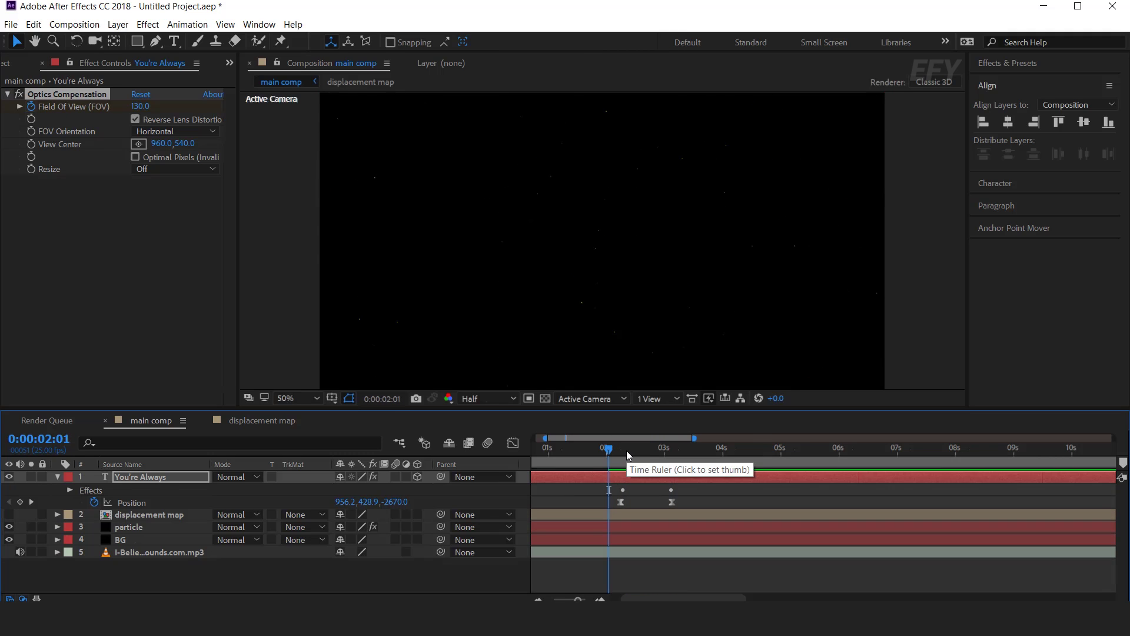
mouse_move(620, 450)
left_mouse_down()
mouse_move(642, 452)
mouse_move(630, 451)
left_mouse_up()
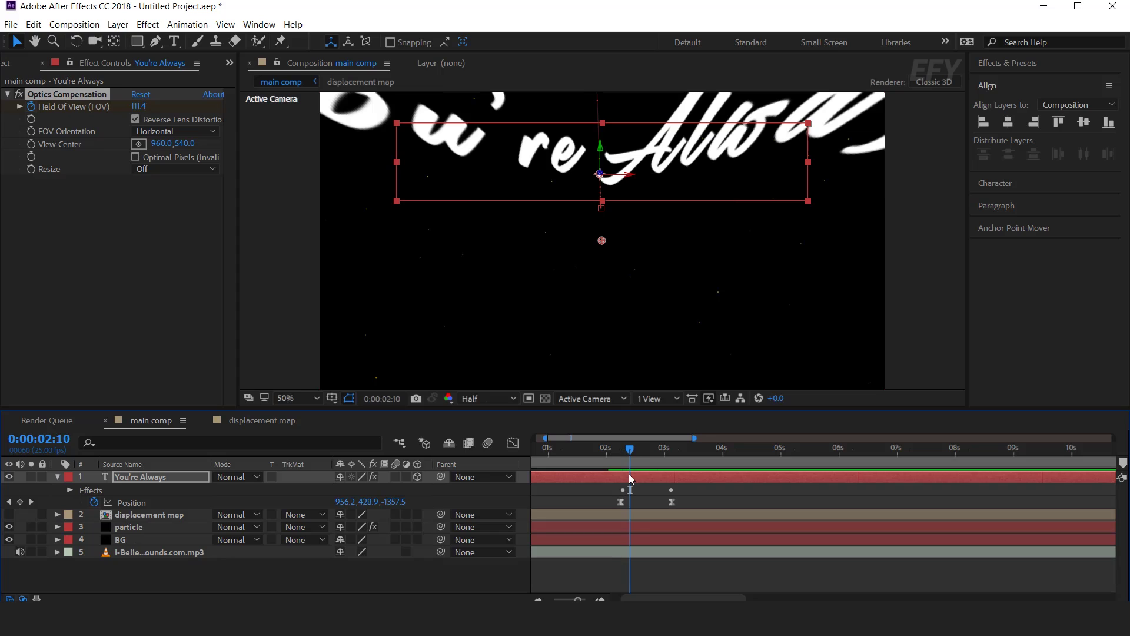
- Add Fast Box Blur to the "You're Always" layer and keyframe its Blur Radius at 0 at 0:00:03:03
key("ctrl+space")
type("fast")
key("Return")
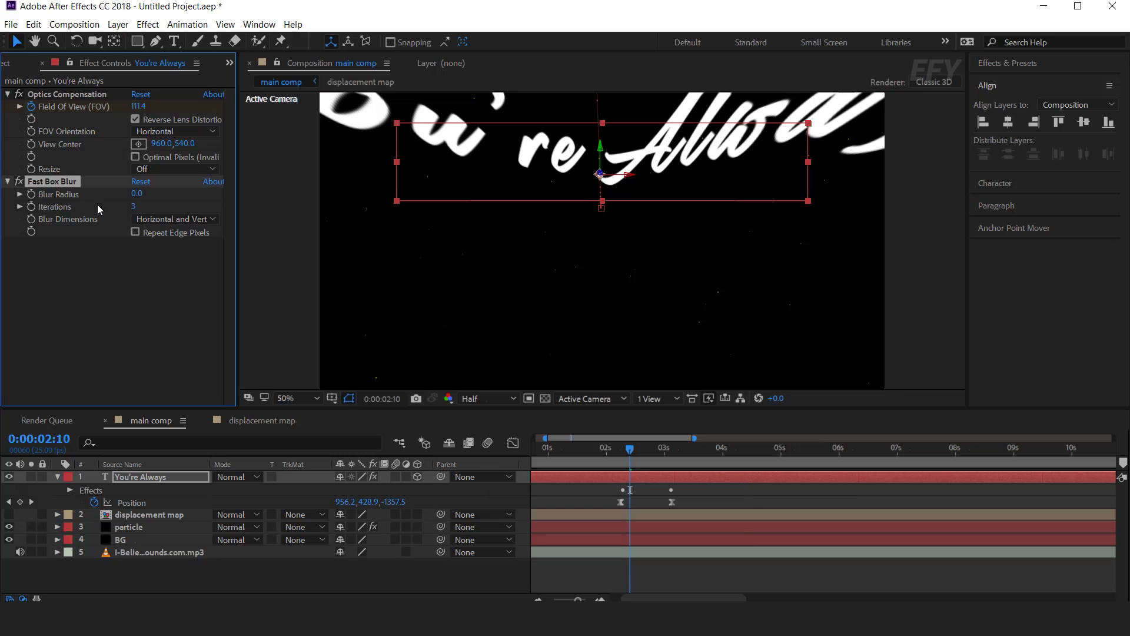
left_click_drag(637, 449, 674, 453)
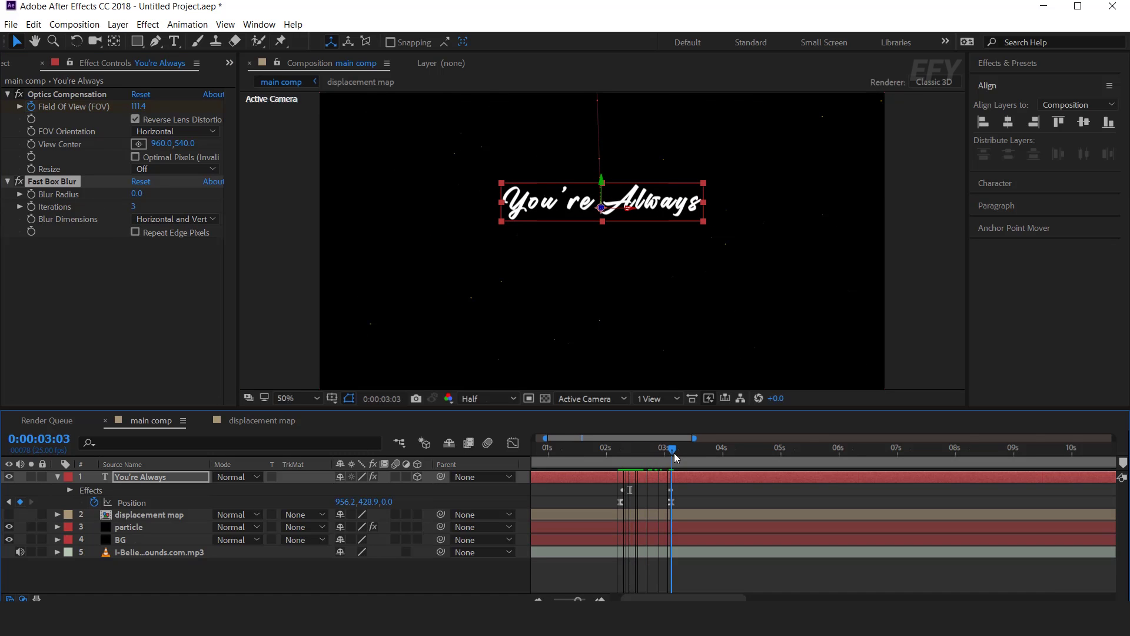
left_click(32, 194)
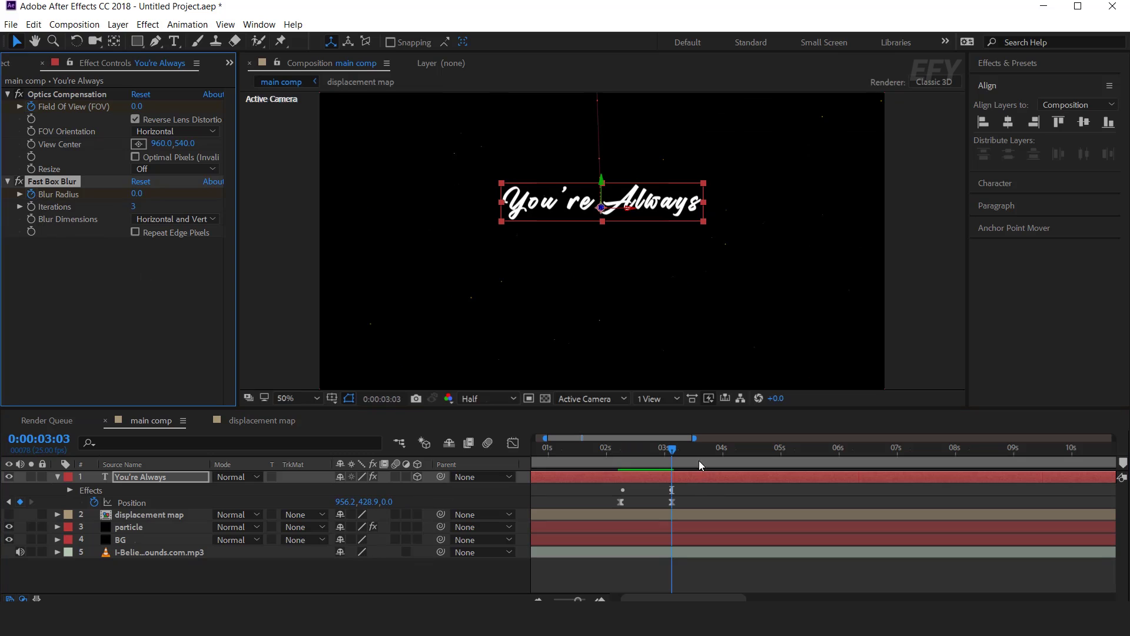
- Keyframe the Blur Radius at 12 at 0:00:02:09 and preview the fly-in from 0:00:01:24
left_click_drag(670, 448, 624, 452)
left_click(138, 194)
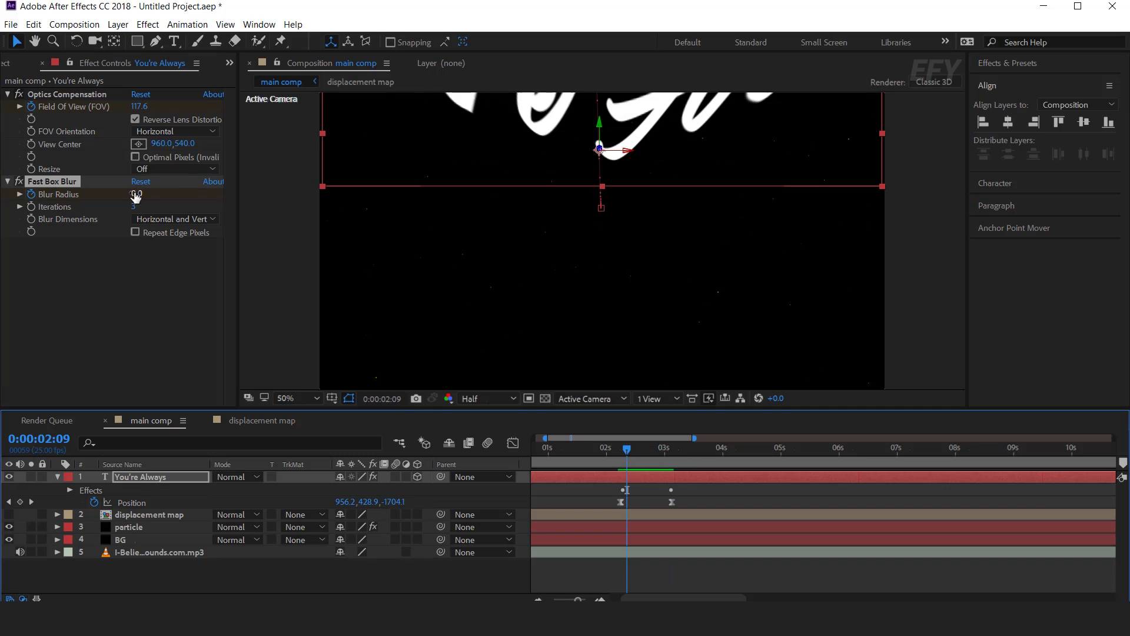
type("12")
key("Return")
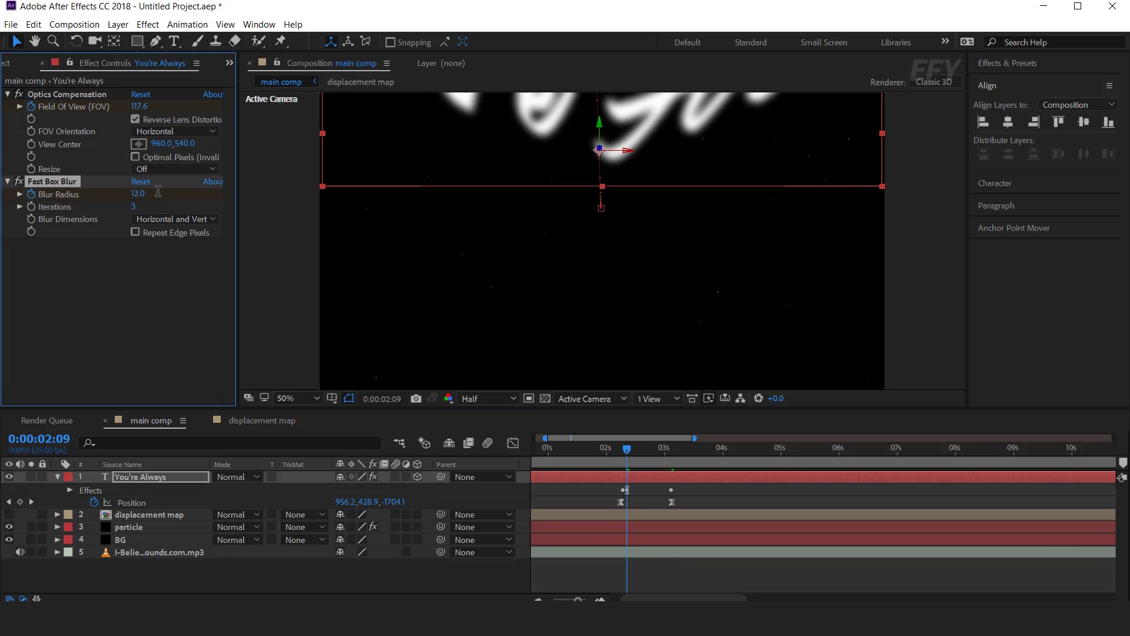
key("shift+Page_Up")
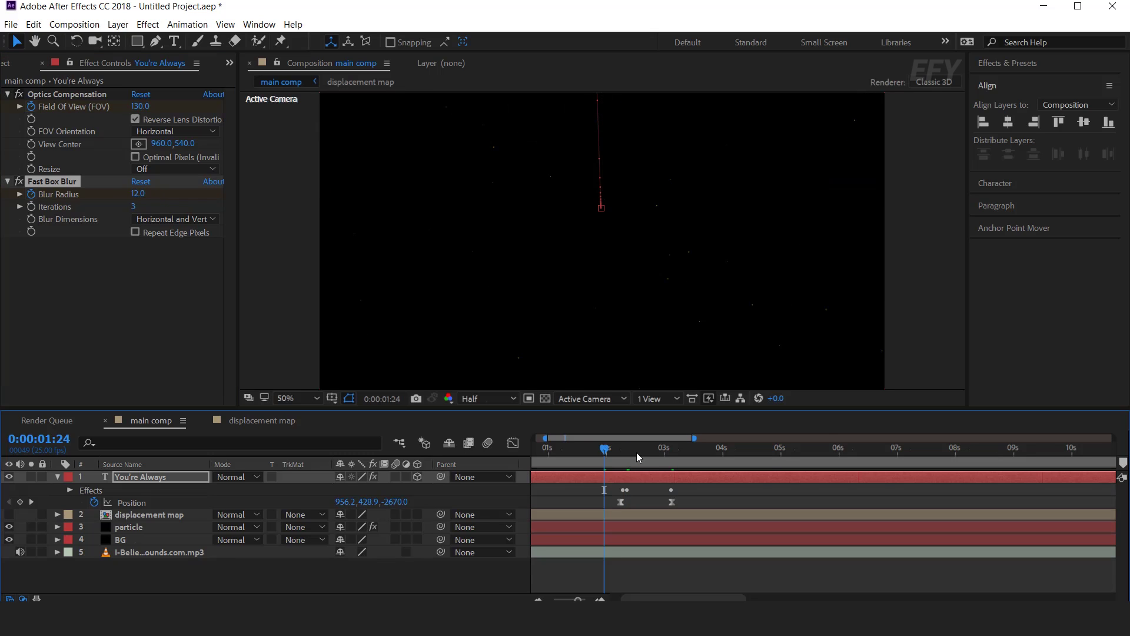
key("space")
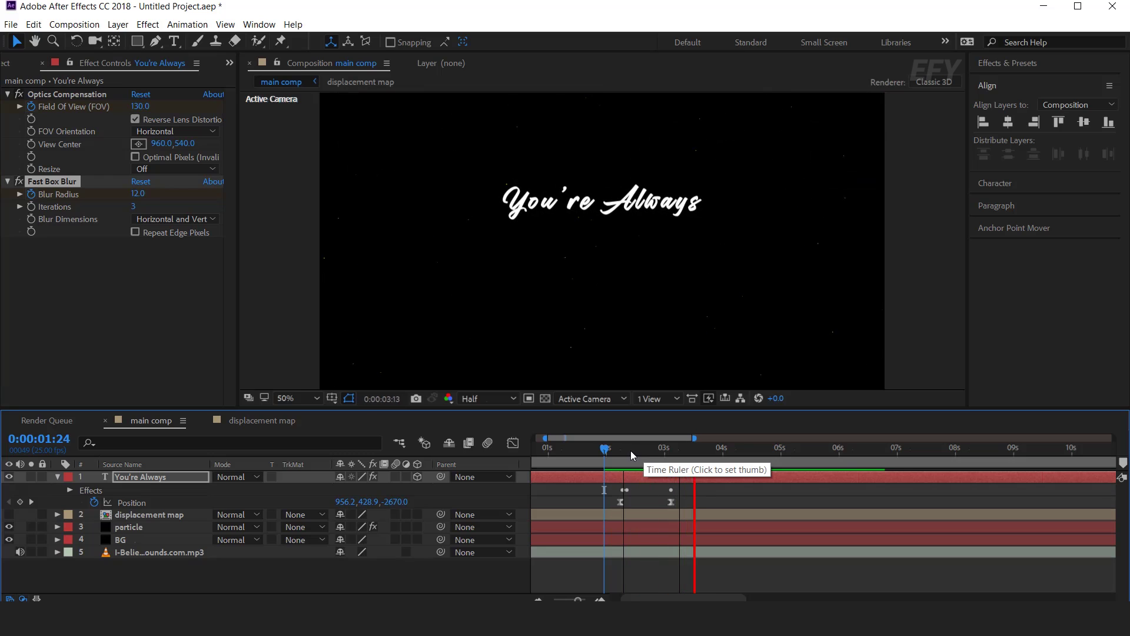
- Align the first Field of View and Blur Radius keyframes with the first Position keyframe, move the last blur keyframe to about 0:00:02:18, and preview
left_click(662, 479)
key("u")
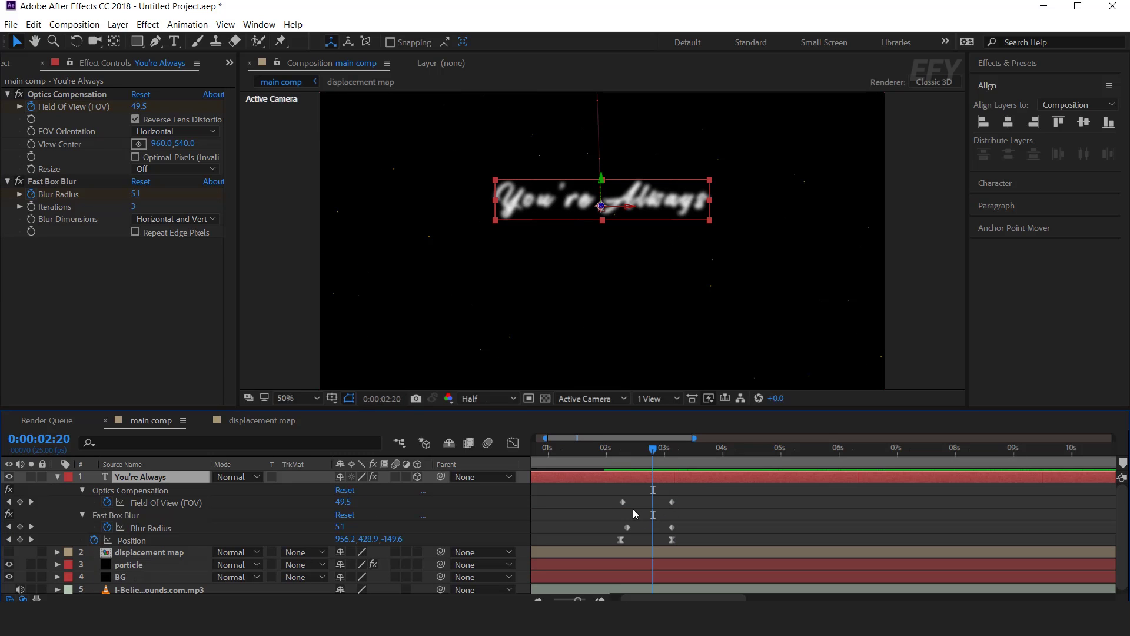
mouse_move(625, 529)
left_mouse_down()
mouse_move(659, 533)
mouse_move(625, 529)
left_mouse_up()
left_click(605, 459)
left_click(629, 456)
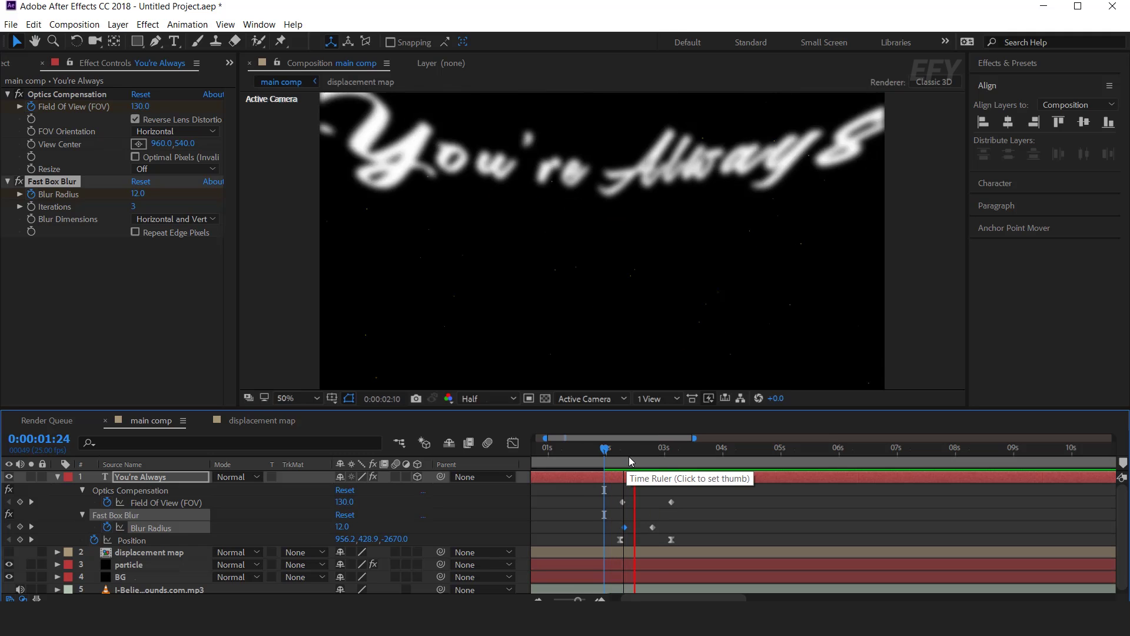
key("space")
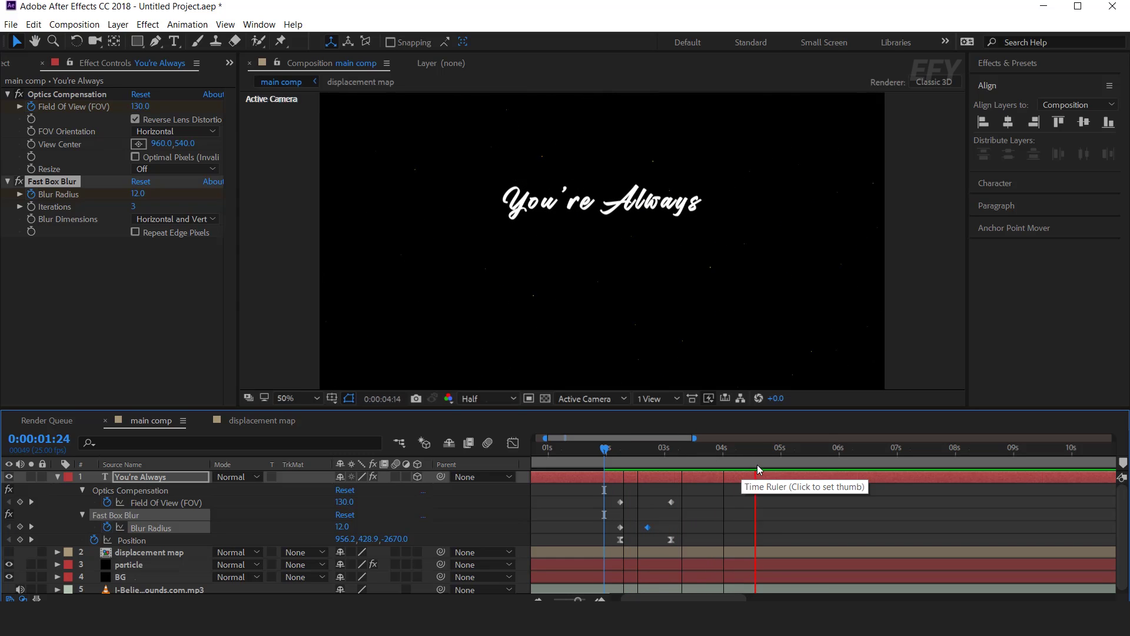
left_click_drag(834, 459, 596, 456)
left_click(637, 454)
key("space")
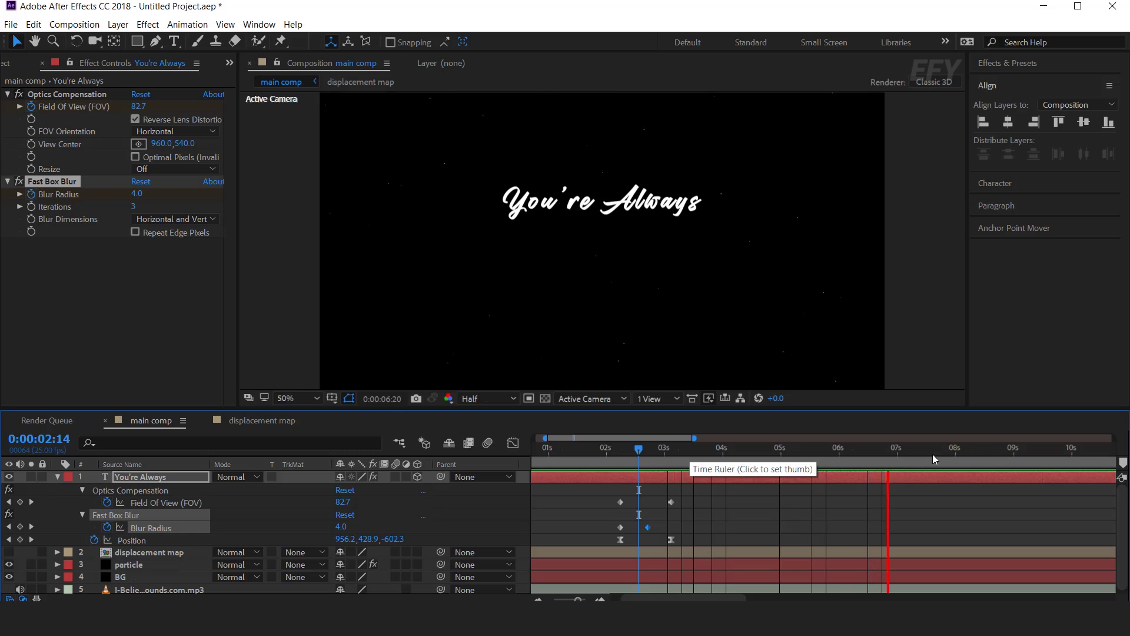
- Move the current time to 0:00:08:08 and add a text animator with Blur and Opacity to the "You're Always" layer
left_click(994, 457)
key("minus")
left_click_drag(930, 460, 913, 451)
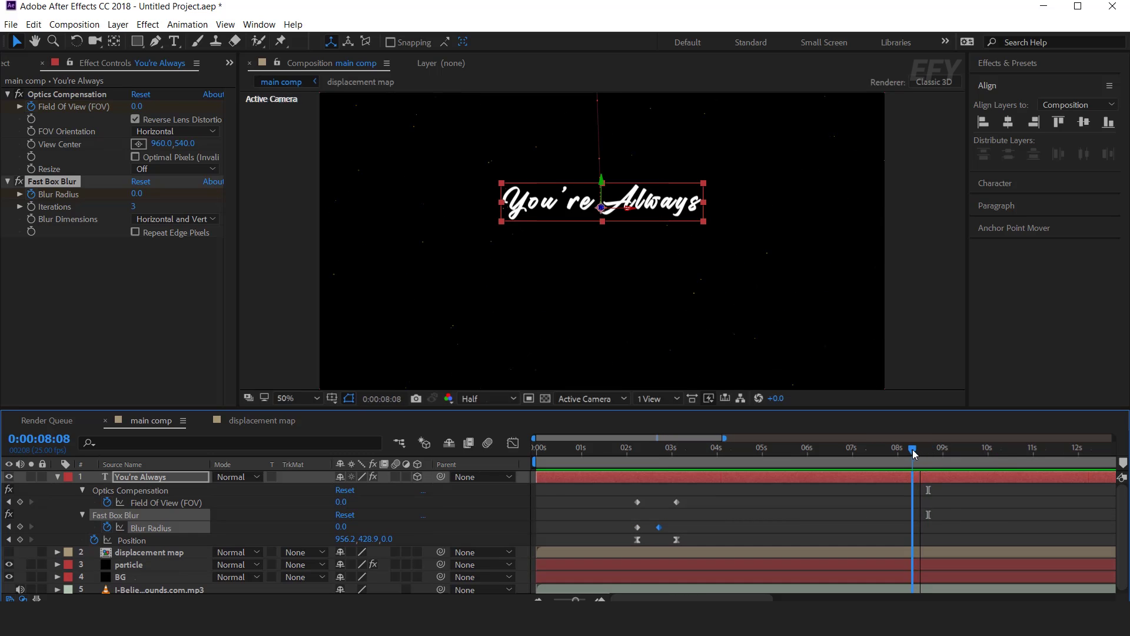
left_click(902, 493)
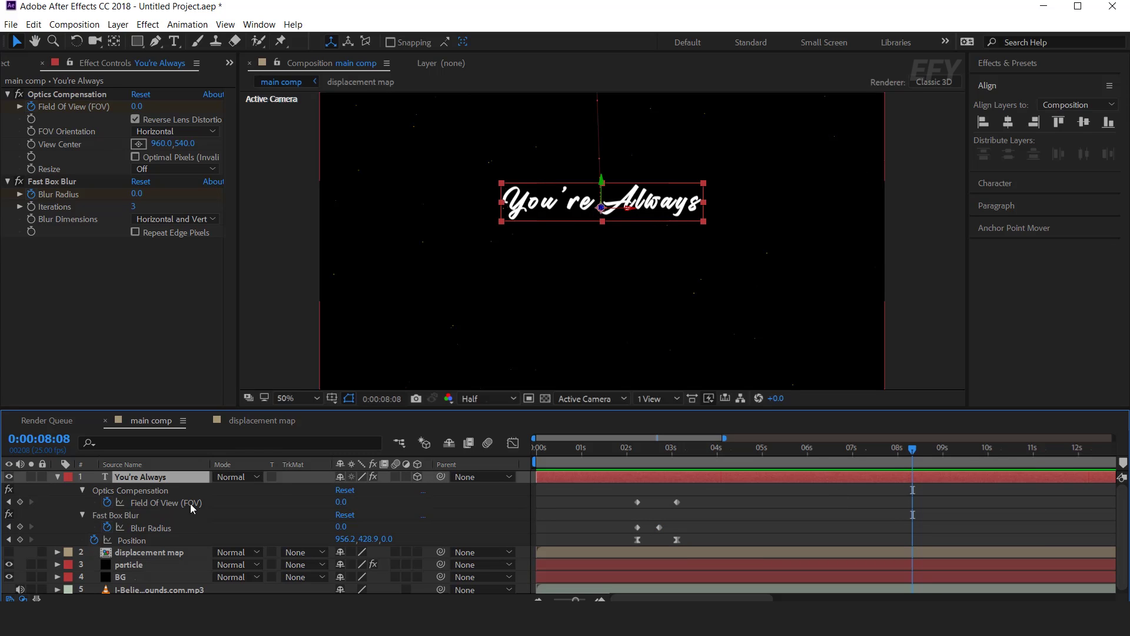
left_click(57, 477)
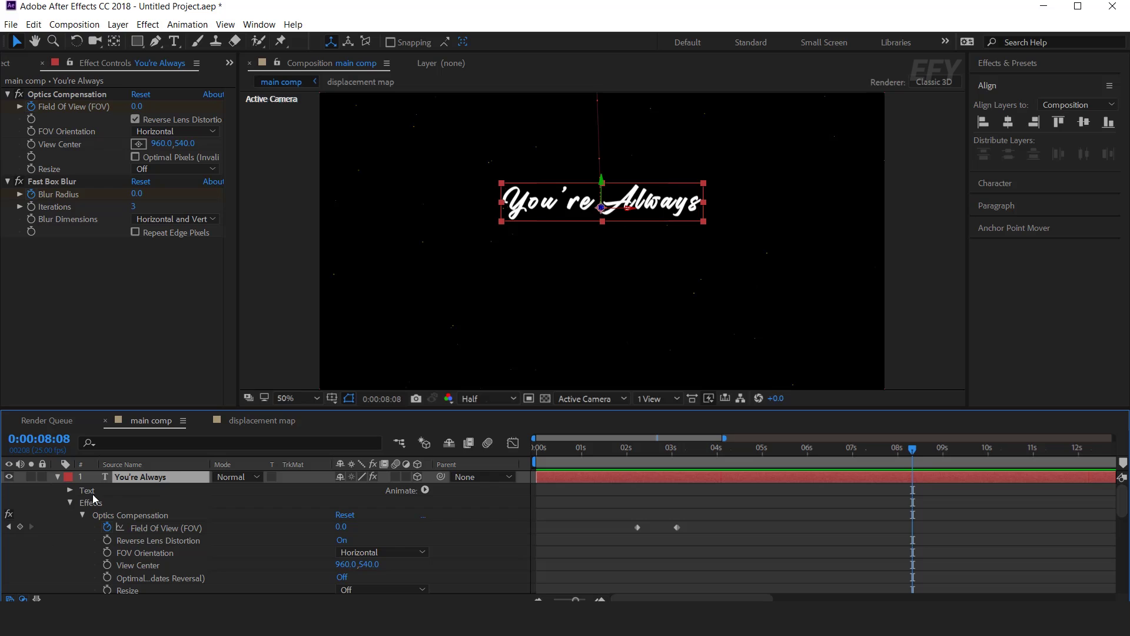
left_click(425, 491)
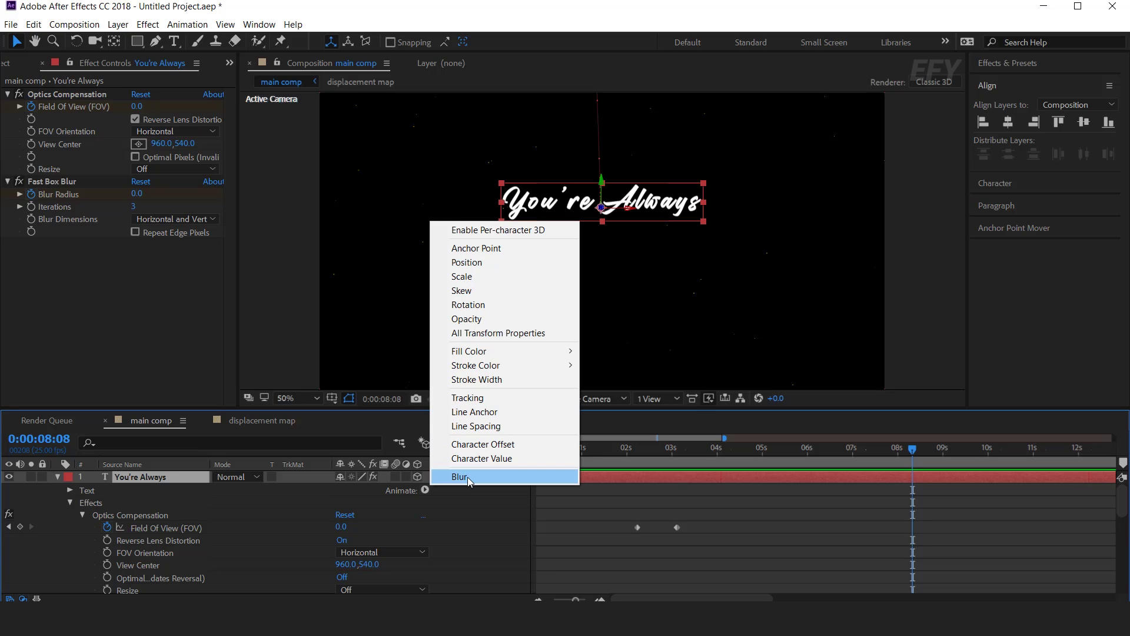
left_click(467, 477)
left_click(425, 491)
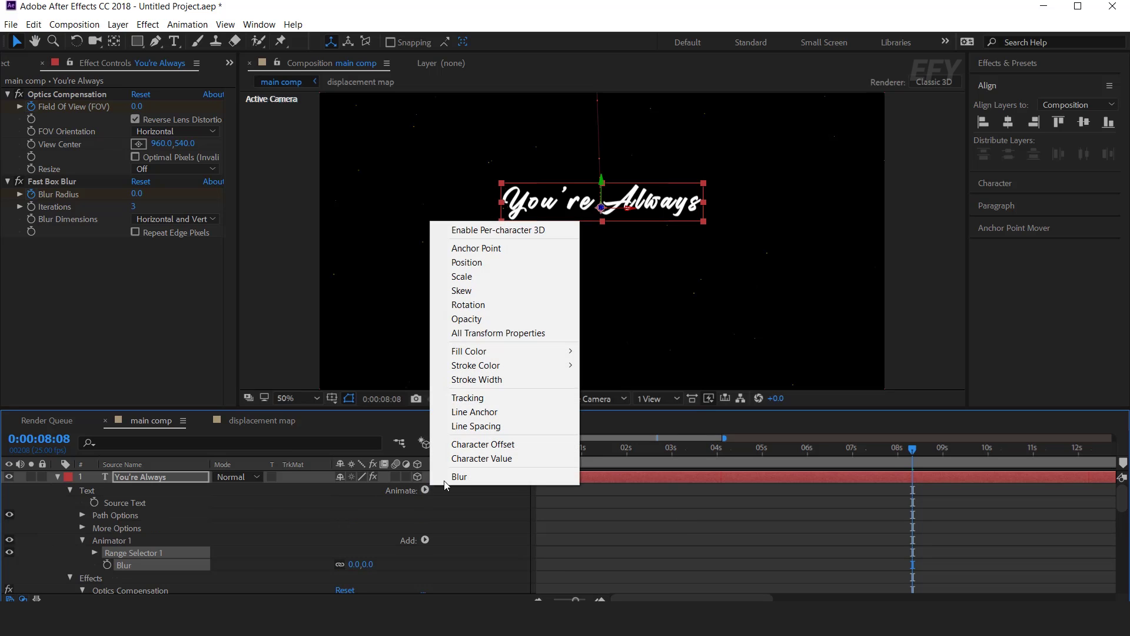
left_click(470, 320)
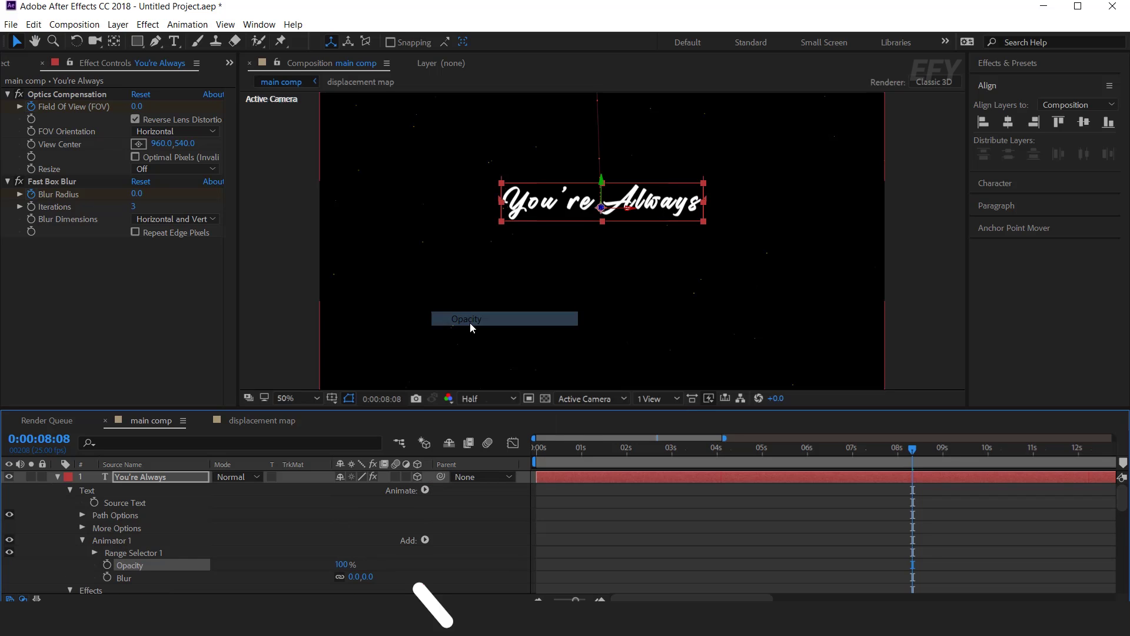
- Keyframe the animator's Opacity and Blur at 0:00:08:08, with Blur set to 12
left_click(106, 576)
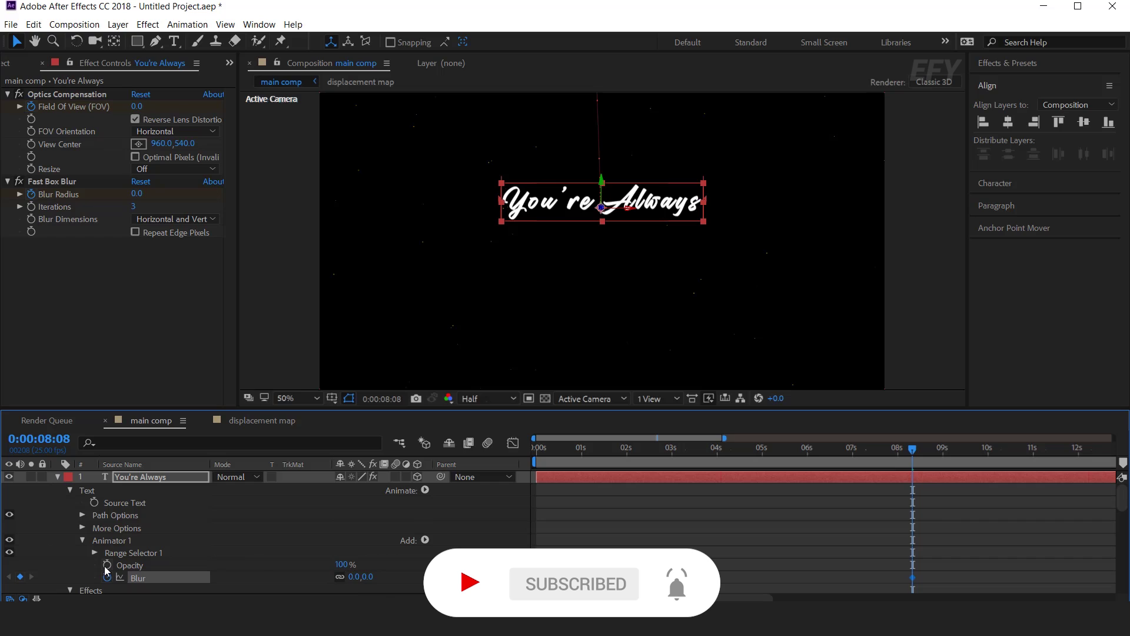
left_click(107, 565)
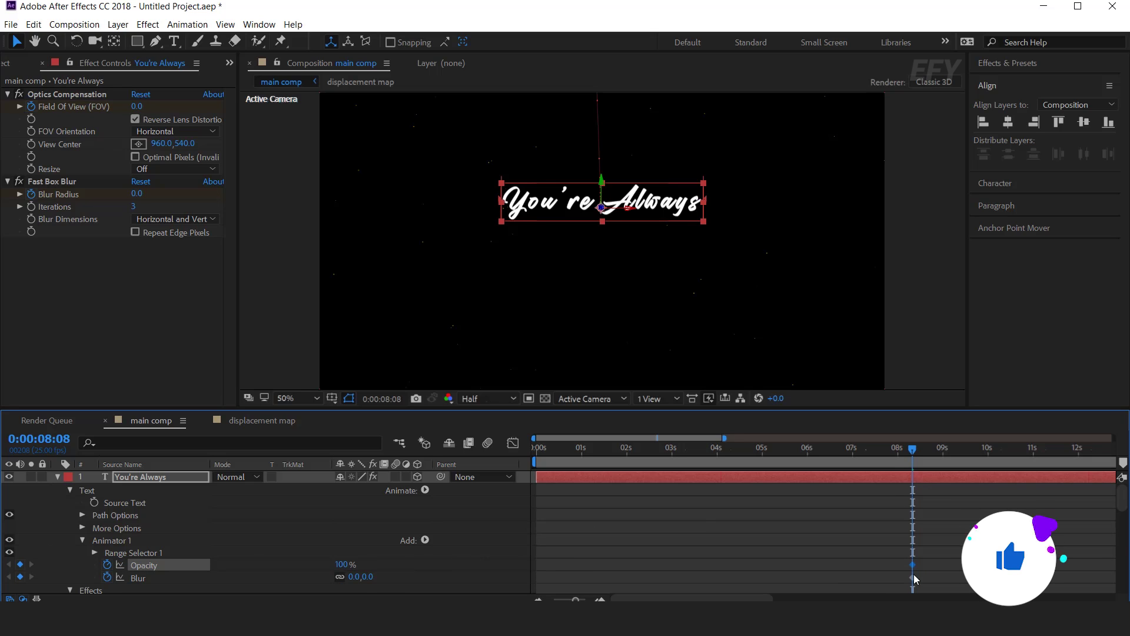
left_click(354, 576)
type("12")
key("Return")
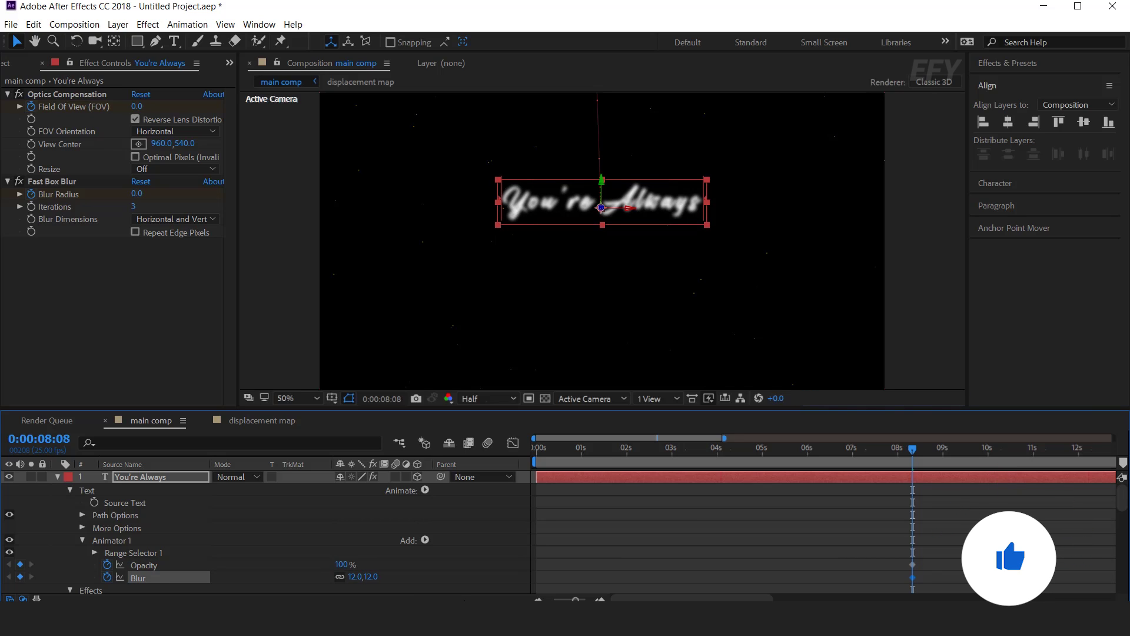
- Keyframe the animator's Blur at 0 and Opacity at 100% at 0:00:07:19
left_click_drag(920, 461, 887, 464)
left_click(369, 578)
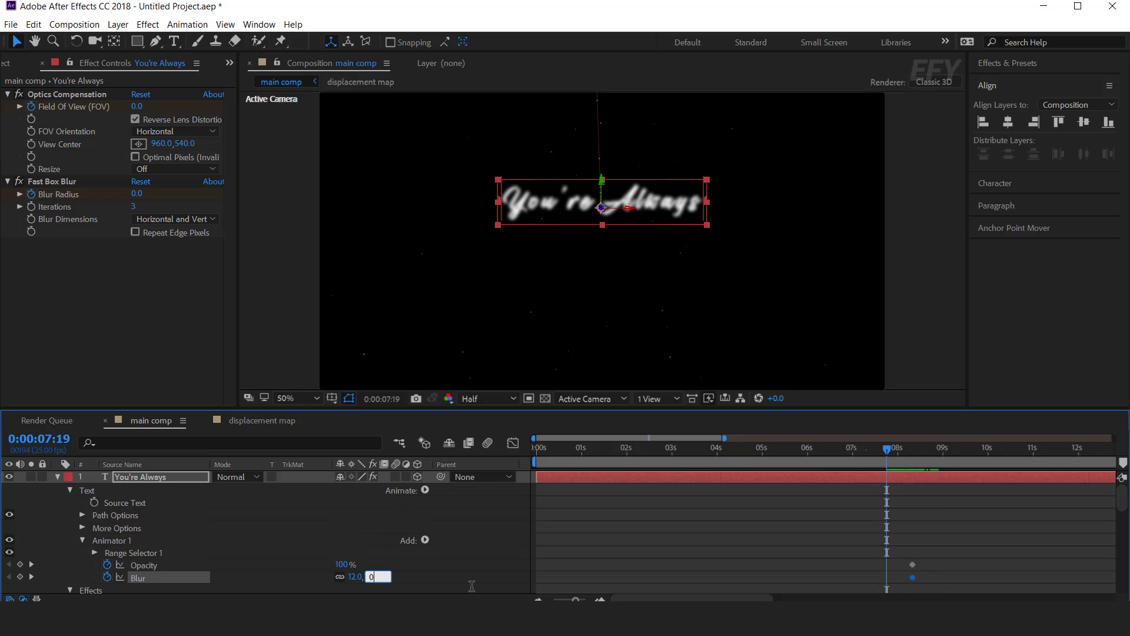
key("Return")
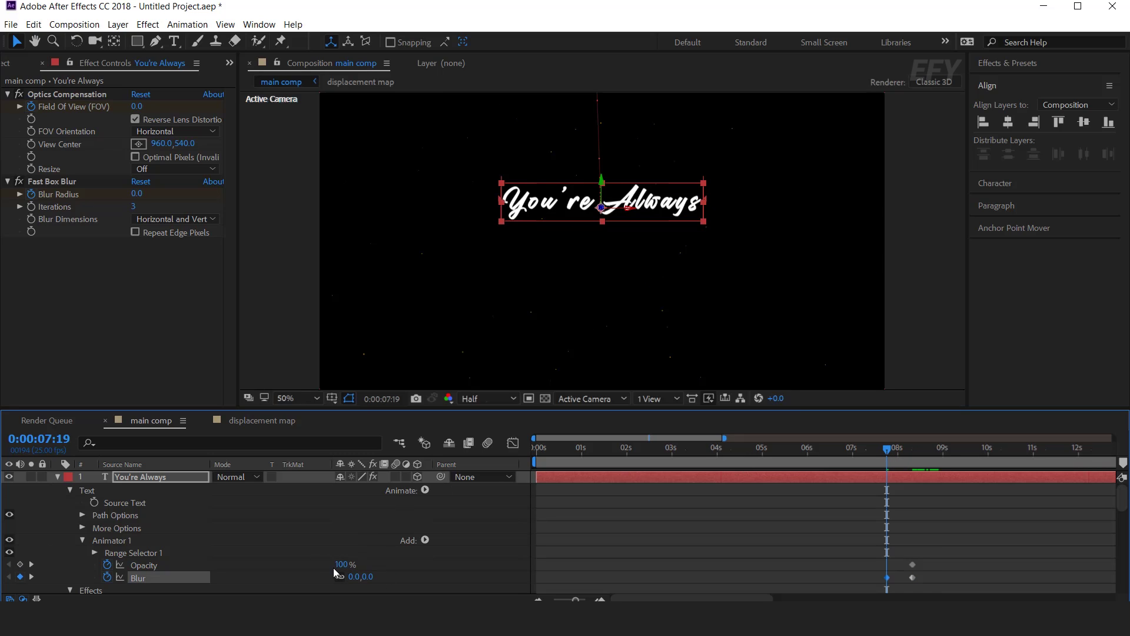
left_click(20, 564)
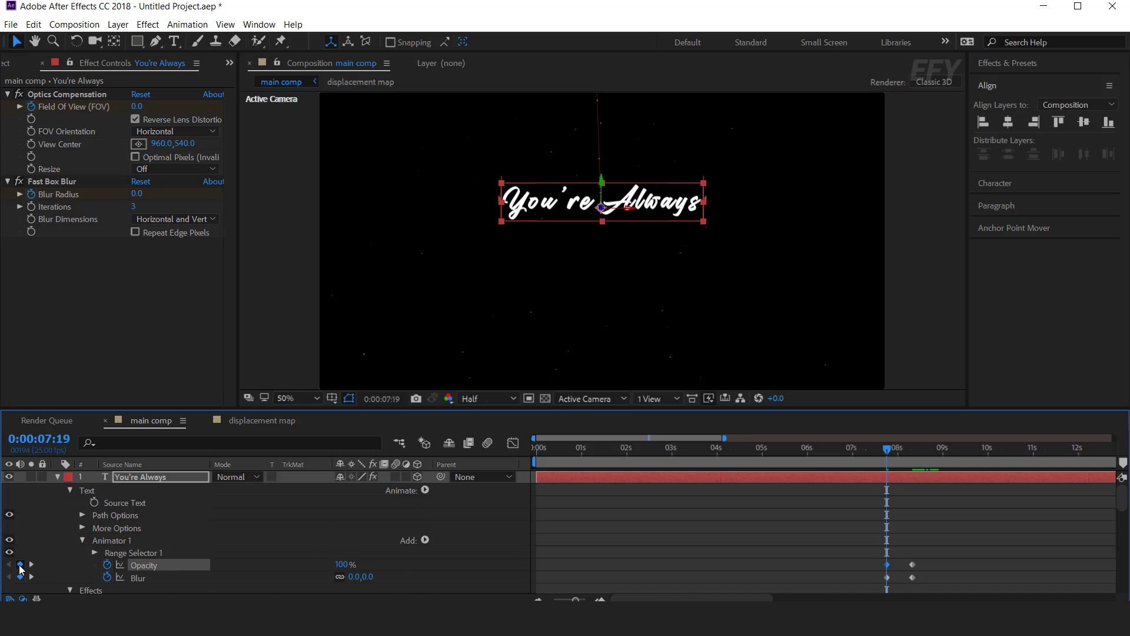
- Set the animator's Opacity keyframe at 0:00:08:08 to 0%
key("k")
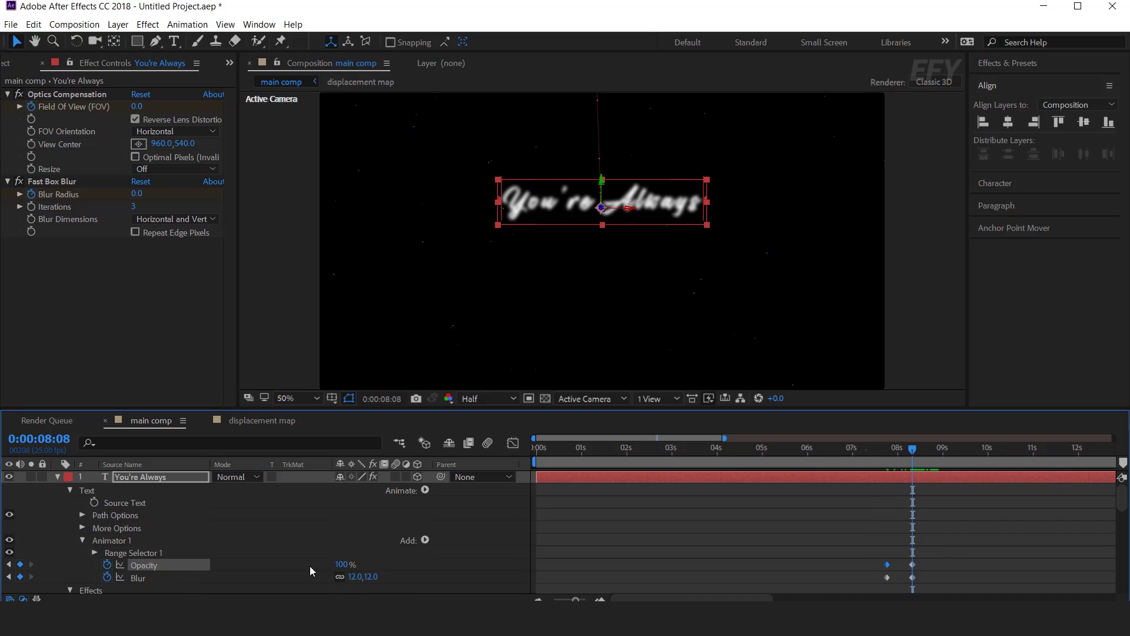
left_click(343, 565)
type("0")
key("Return")
- Keyframe the Range Selector's End at 0% at 0:00:07:19
left_click_drag(913, 450, 886, 454)
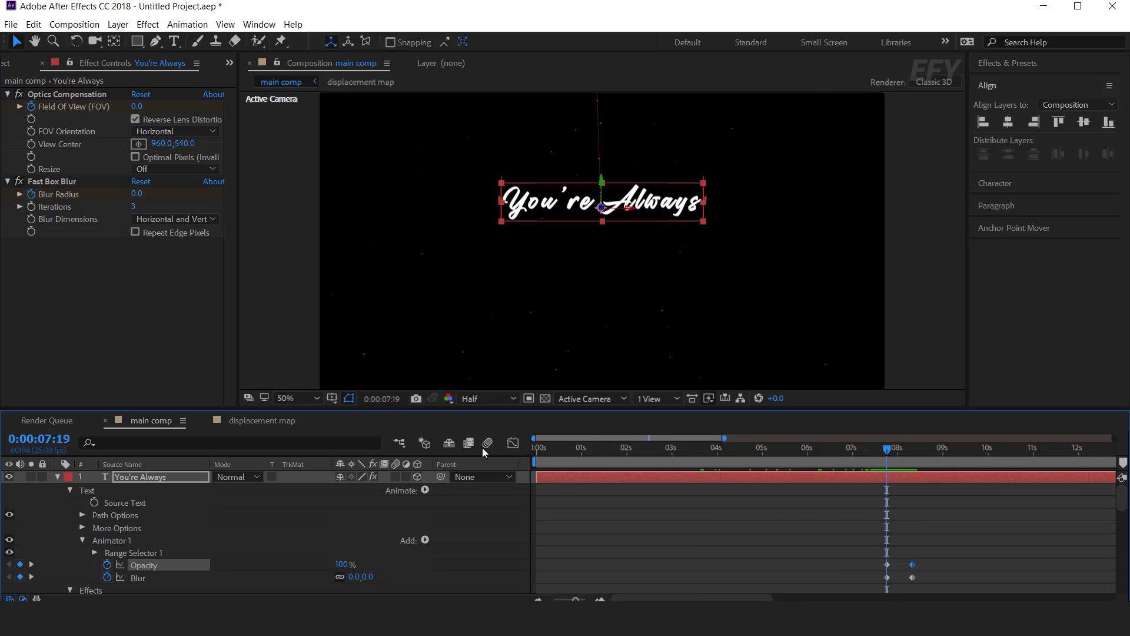
left_click(95, 552)
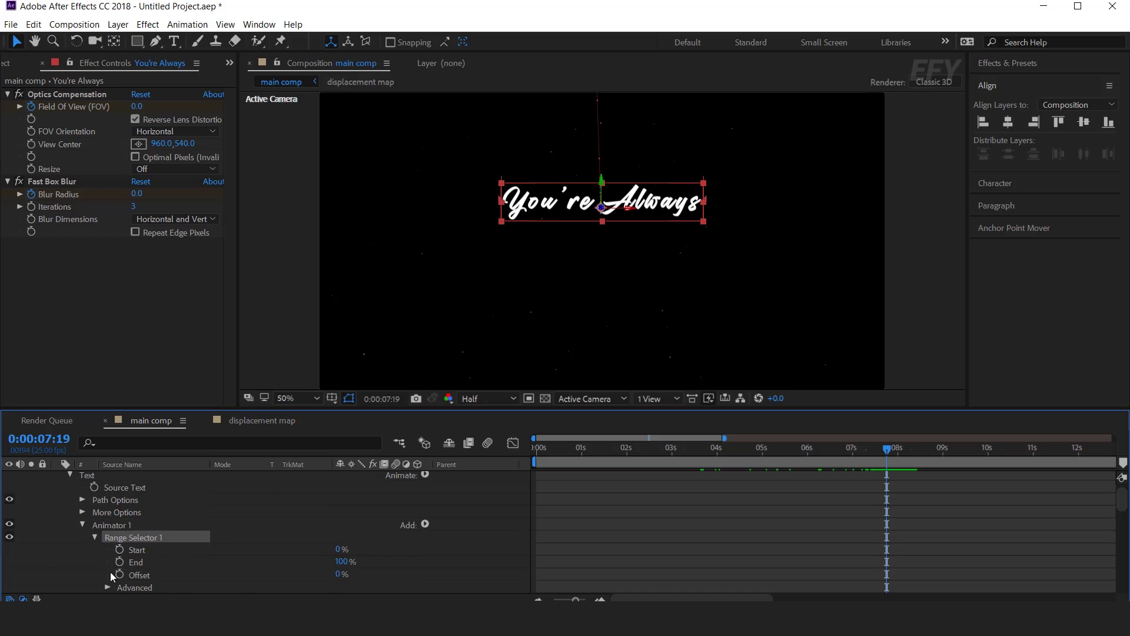
left_click_drag(341, 566, 179, 563)
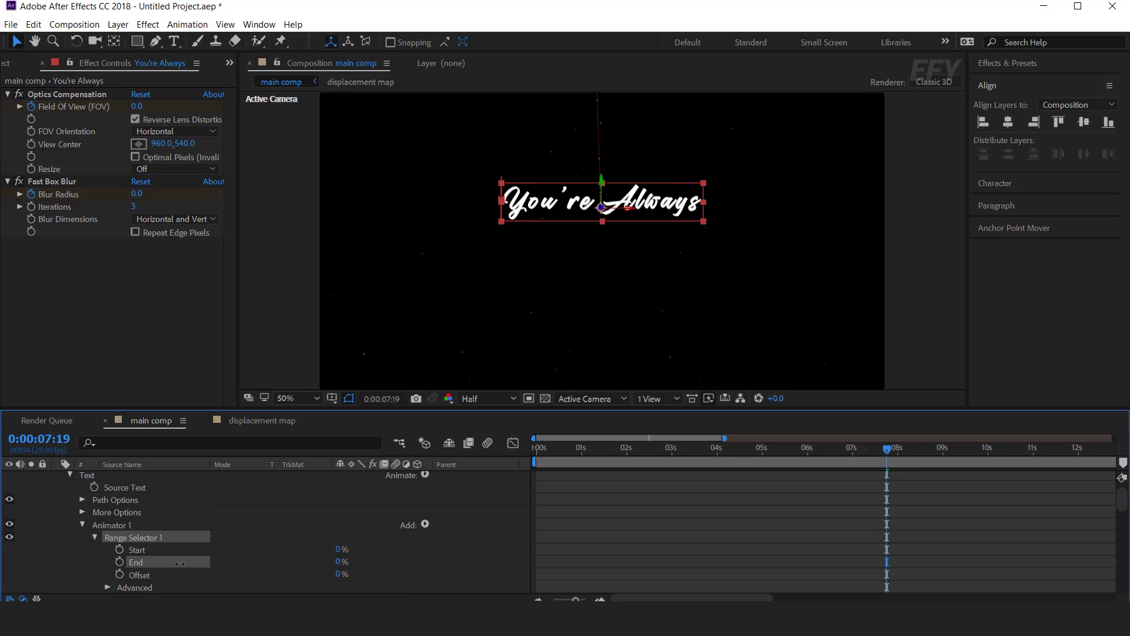
left_click(120, 563)
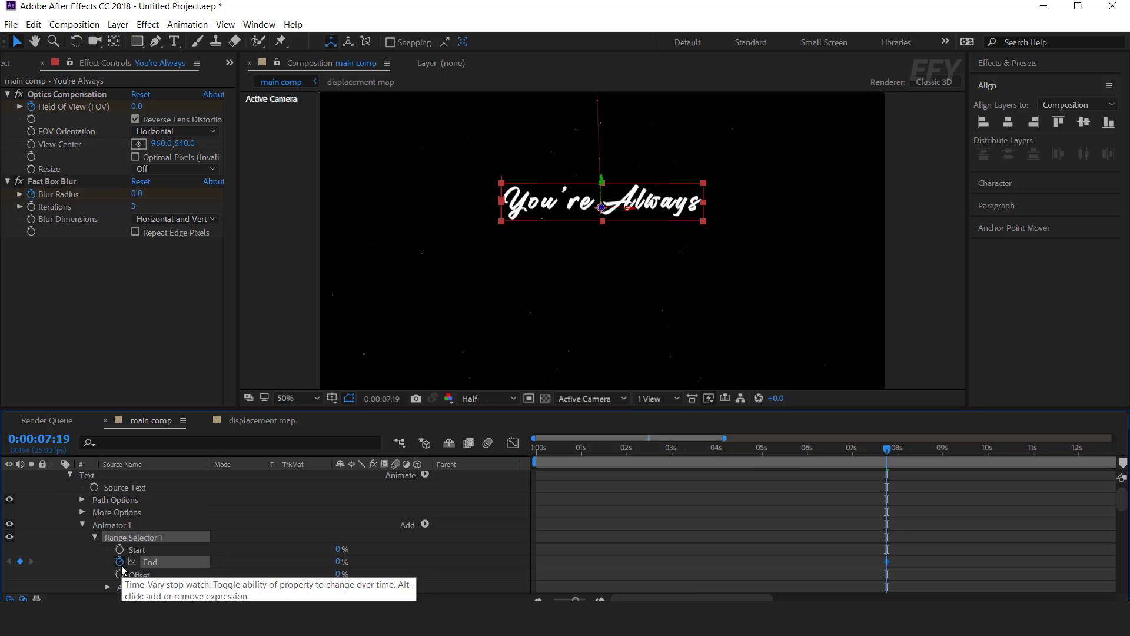
- Keyframe the Range Selector's End at 100% at 0:00:08:08
scroll(903, 539, "down", 3)
mouse_move(890, 457)
left_mouse_down()
mouse_move(920, 453)
mouse_move(906, 461)
left_mouse_up()
scroll(369, 514, "up", 3)
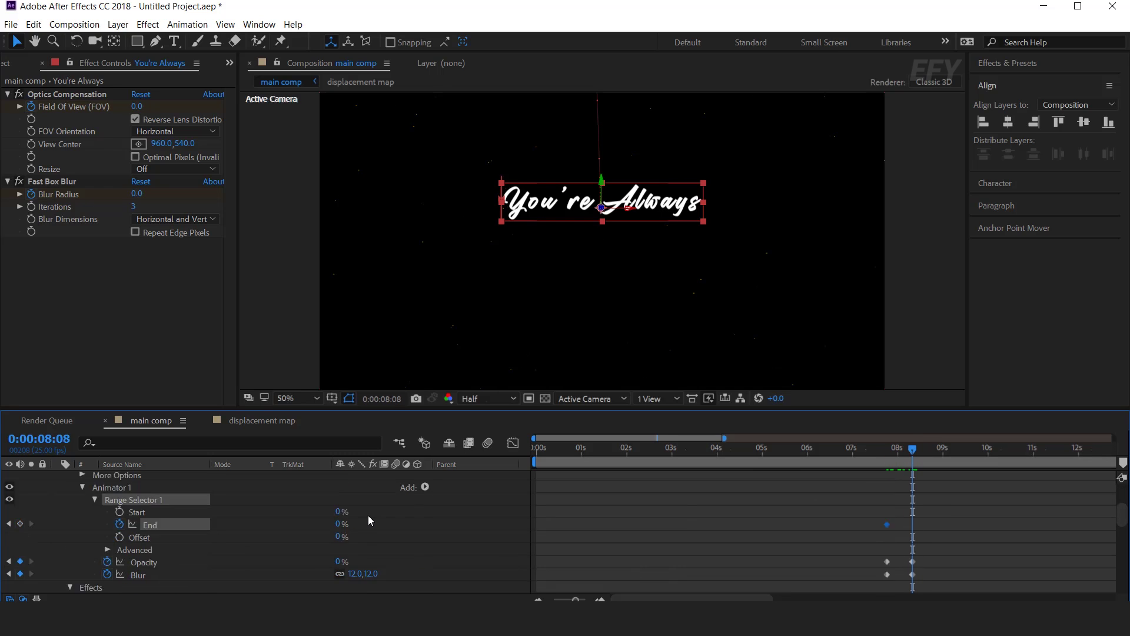
left_click_drag(383, 577, 593, 577)
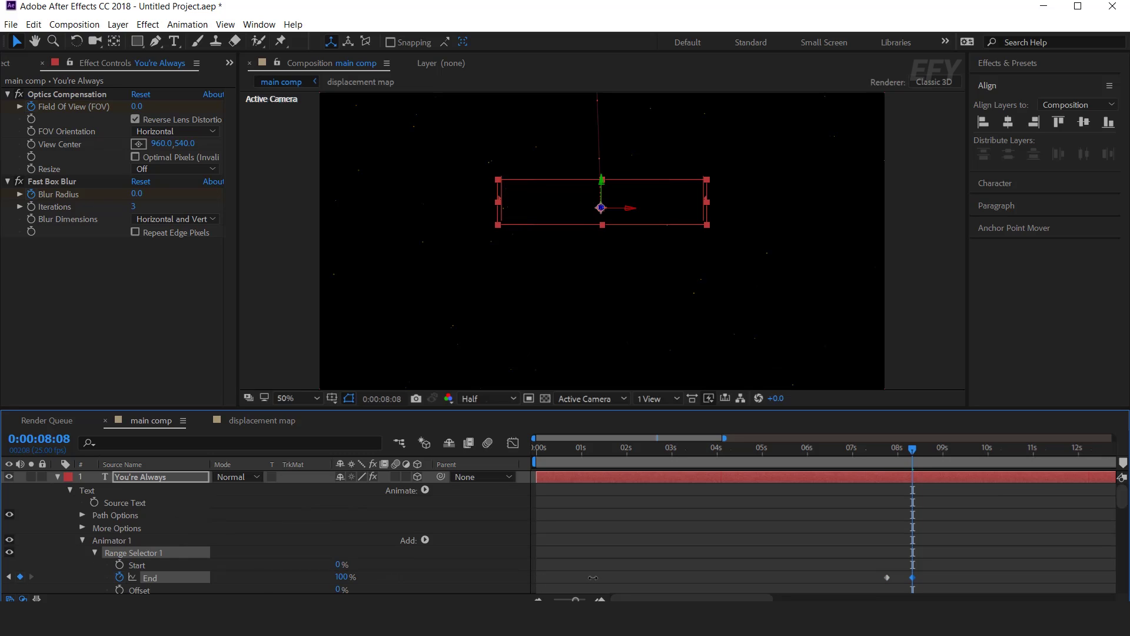
- Turn on Randomize Order in the Range Selector's advanced settings
scroll(729, 525, "down", 4)
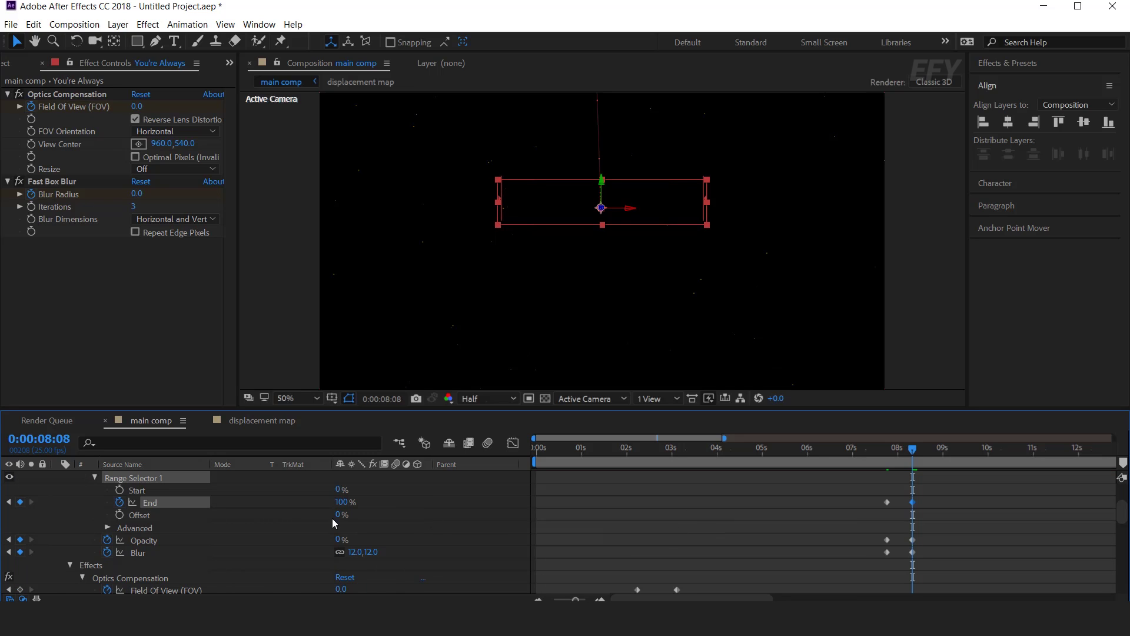
left_click(107, 528)
scroll(181, 568, "down", 2)
left_click(352, 552)
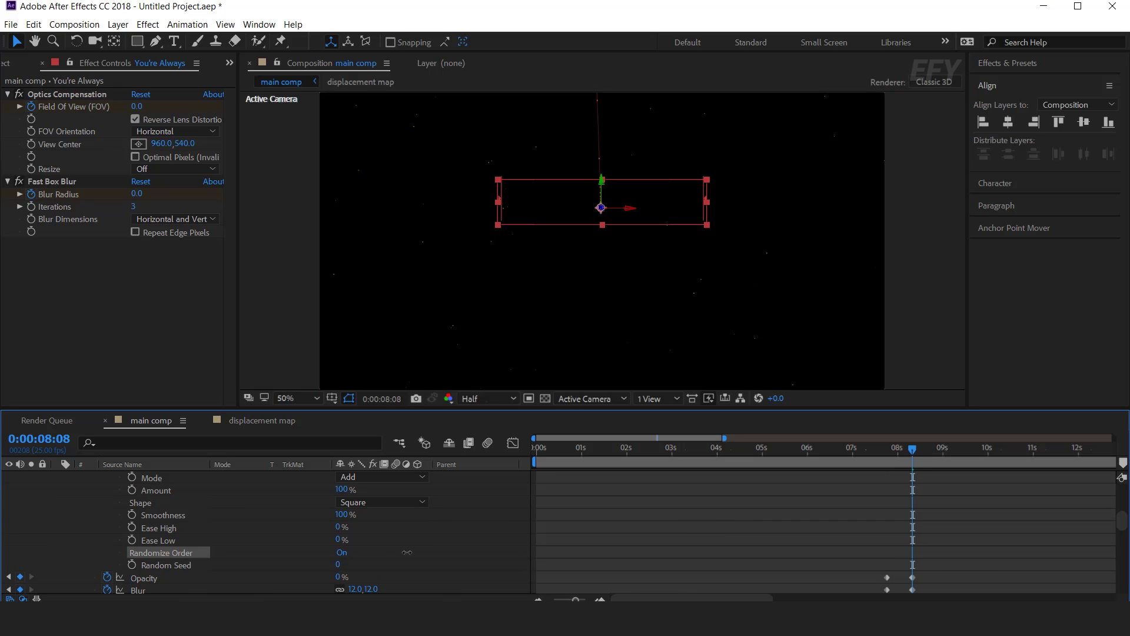
- Preview the "You're Always" animation from 0:00:00:18 through its blurred fade-out
mouse_move(897, 448)
left_mouse_down()
mouse_move(877, 451)
mouse_move(914, 456)
mouse_move(844, 459)
mouse_move(880, 460)
left_mouse_up()
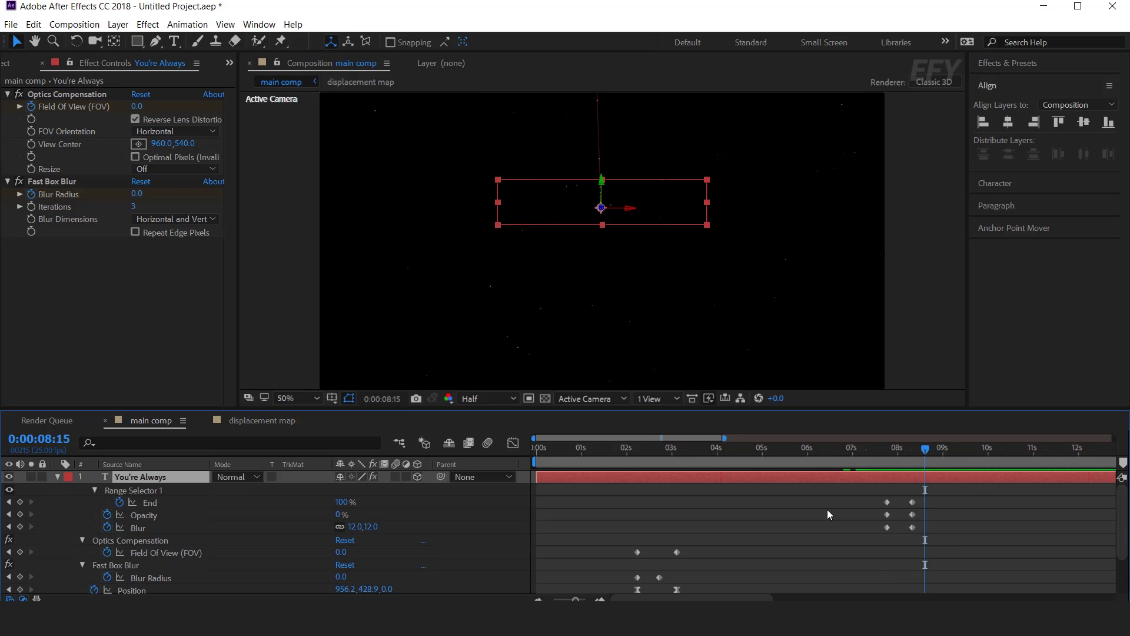
key("minus")
left_click_drag(653, 465, 546, 461)
key("space")
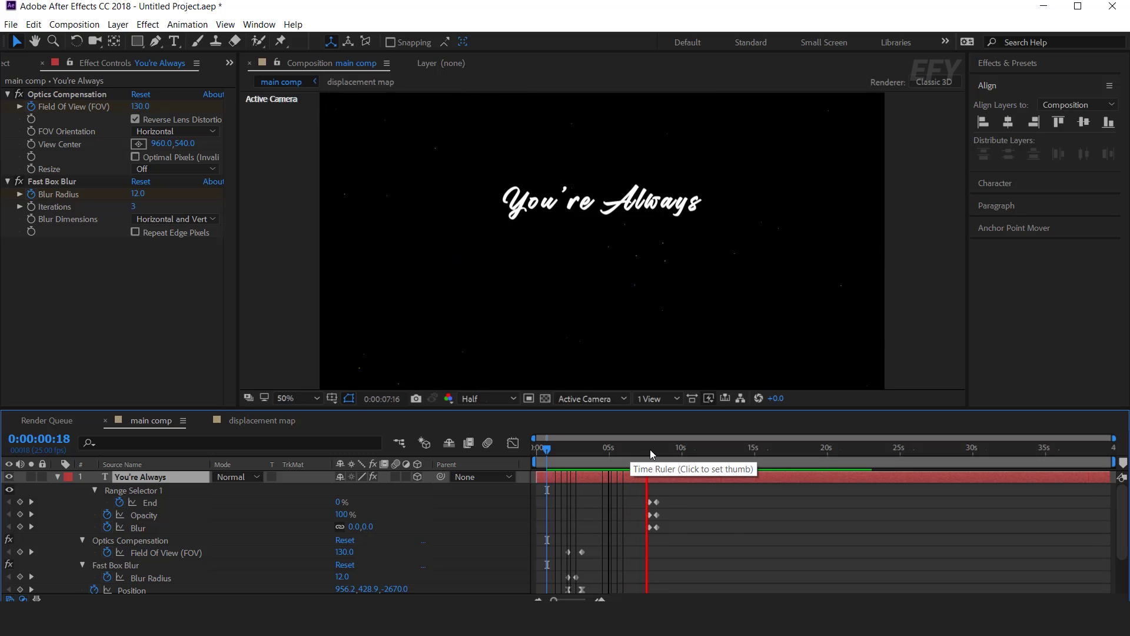
left_click_drag(652, 449, 662, 451)
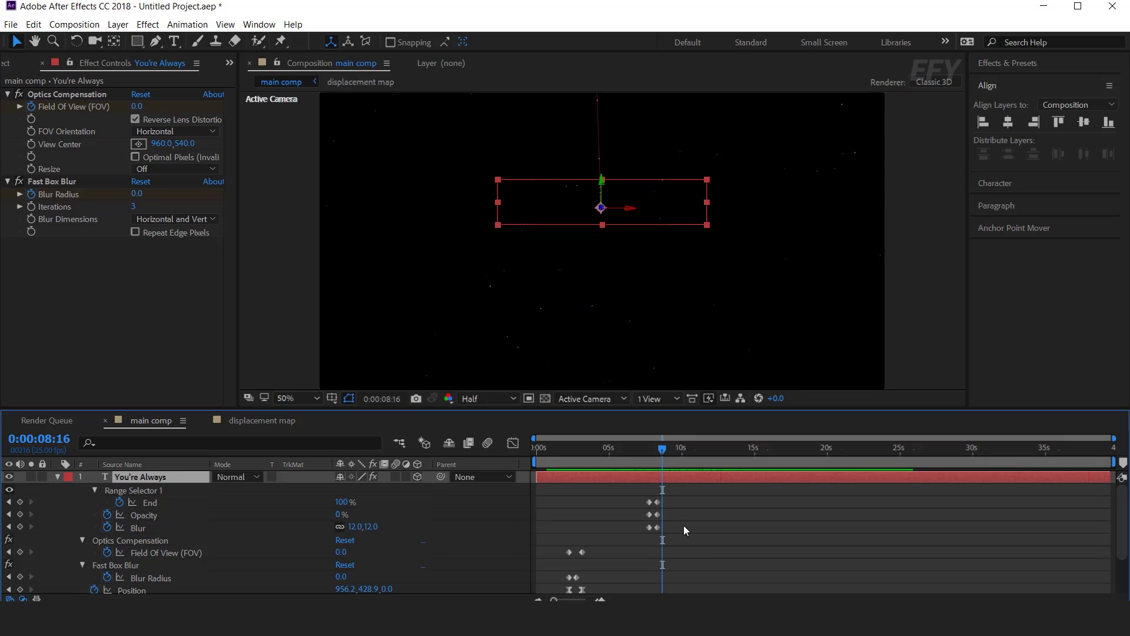
- Duplicate the "You're Always" layer and shift the copy later so its Position keyframes begin at about 0:00:04:02
left_click(562, 450)
key("space")
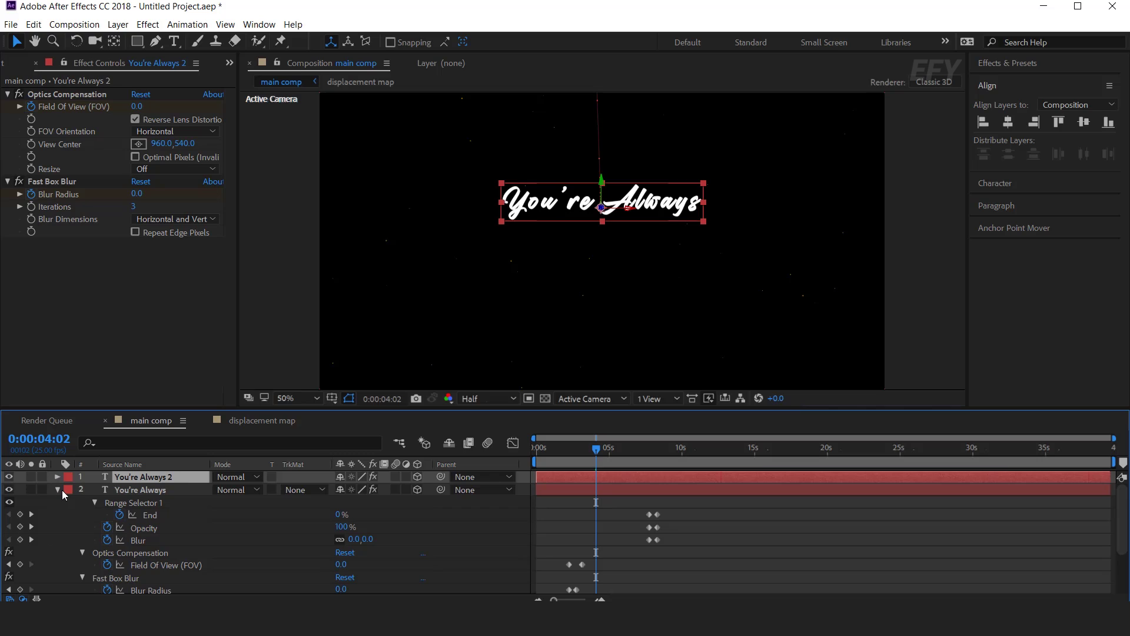
left_click(57, 490)
key("p")
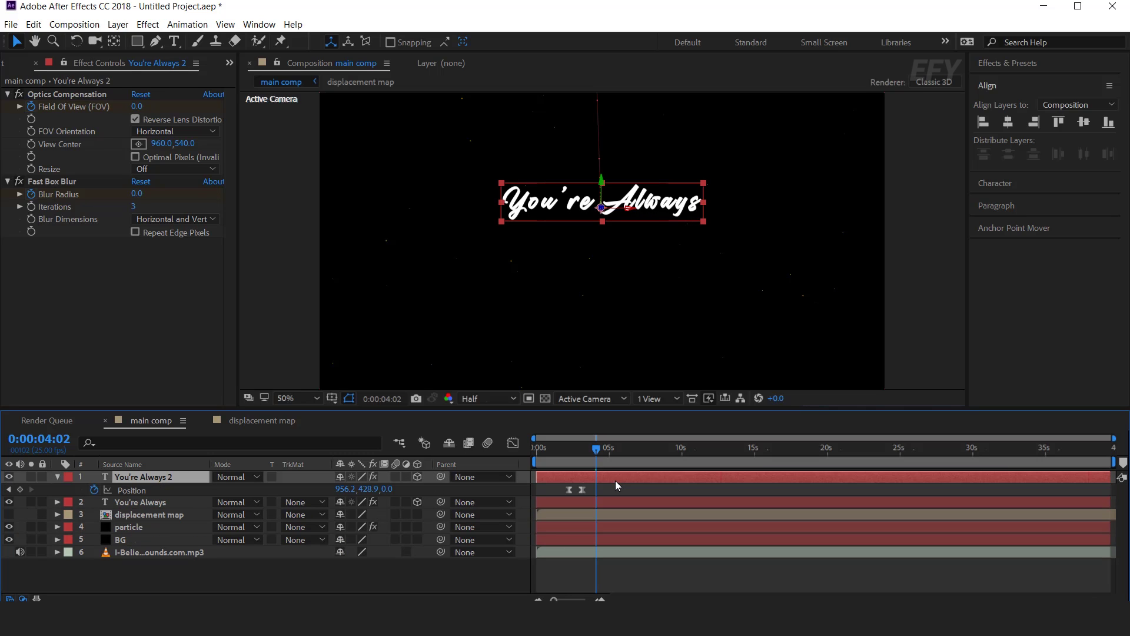
left_click_drag(610, 479, 635, 478)
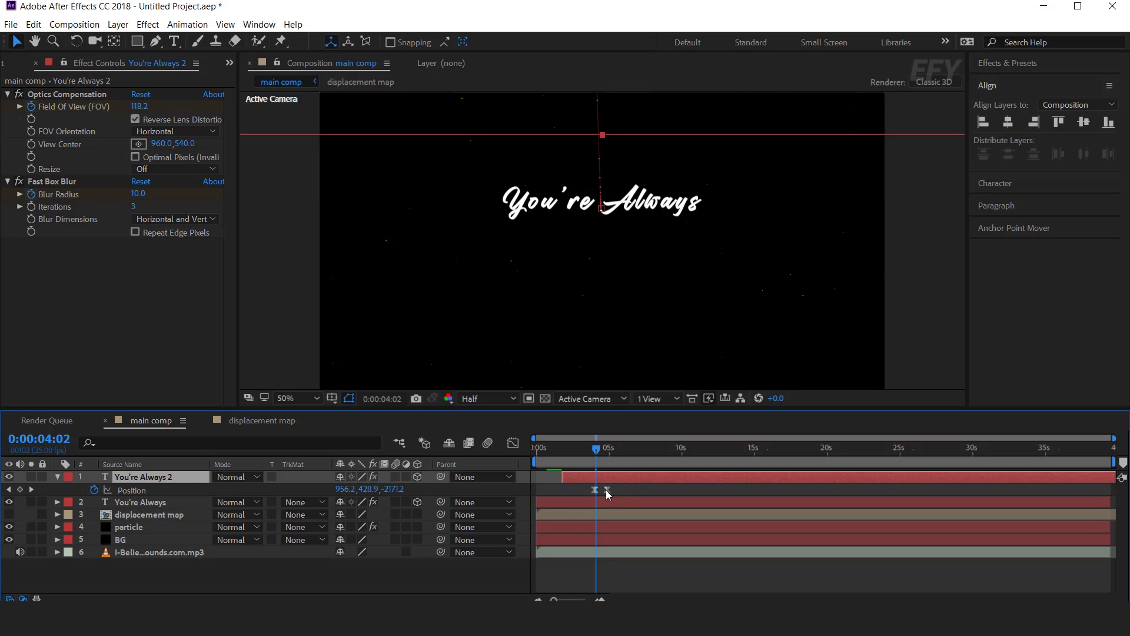
- Lower the copy to Position Y 572.9 at its 0:00:04:22 keyframe and change its text to "On My", following the Notepad lyrics
left_click(31, 489)
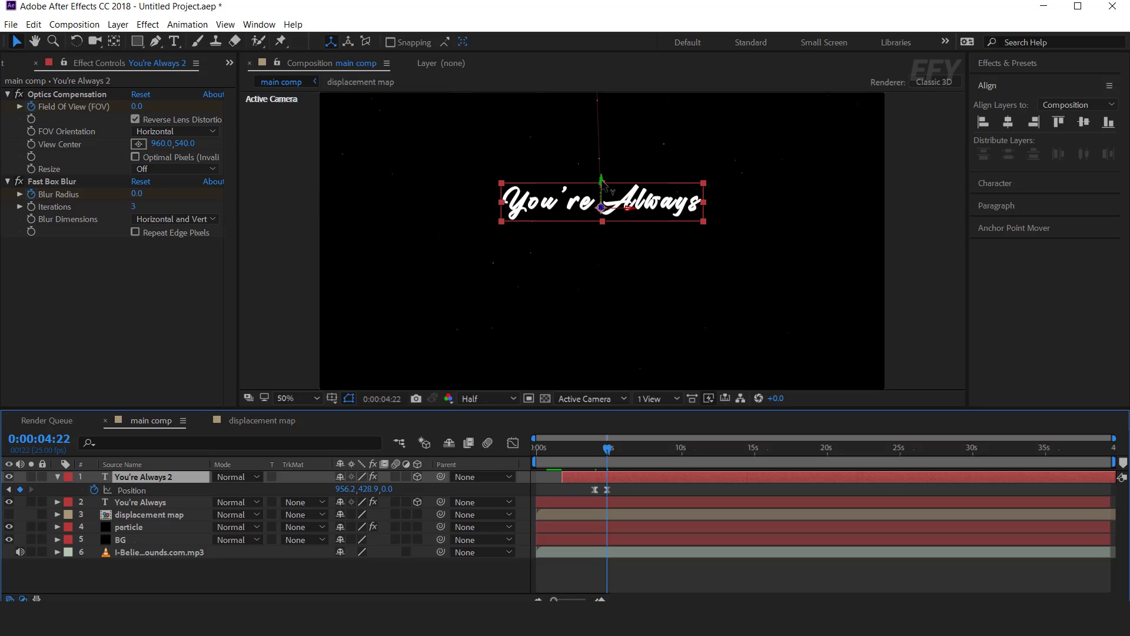
left_click_drag(604, 186, 606, 228)
key("alt+Tab")
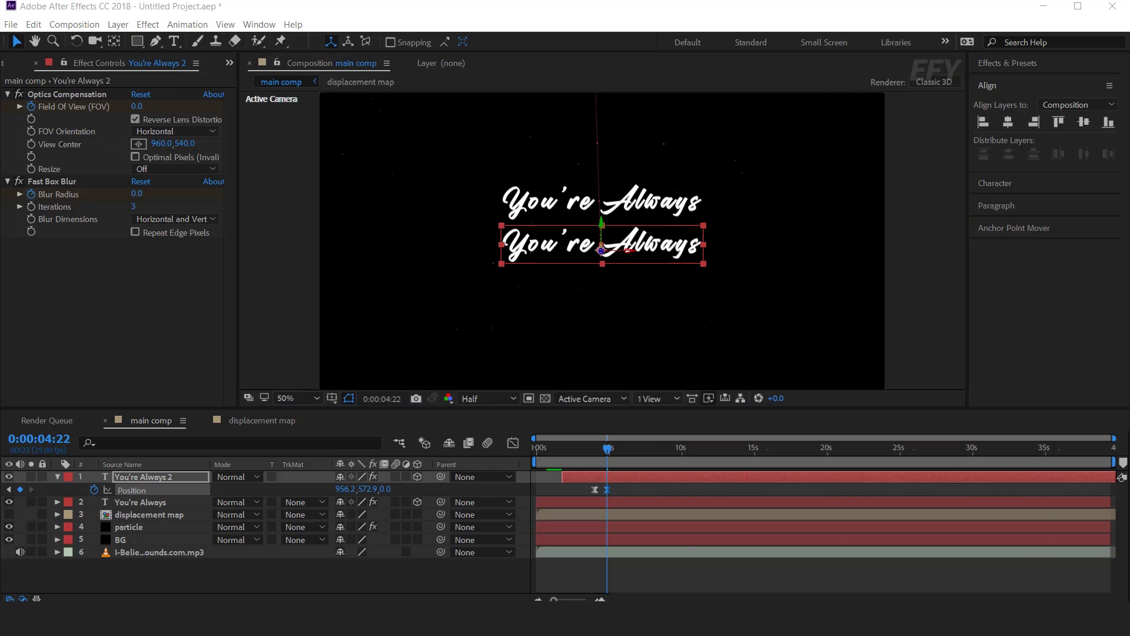
left_click(312, 147)
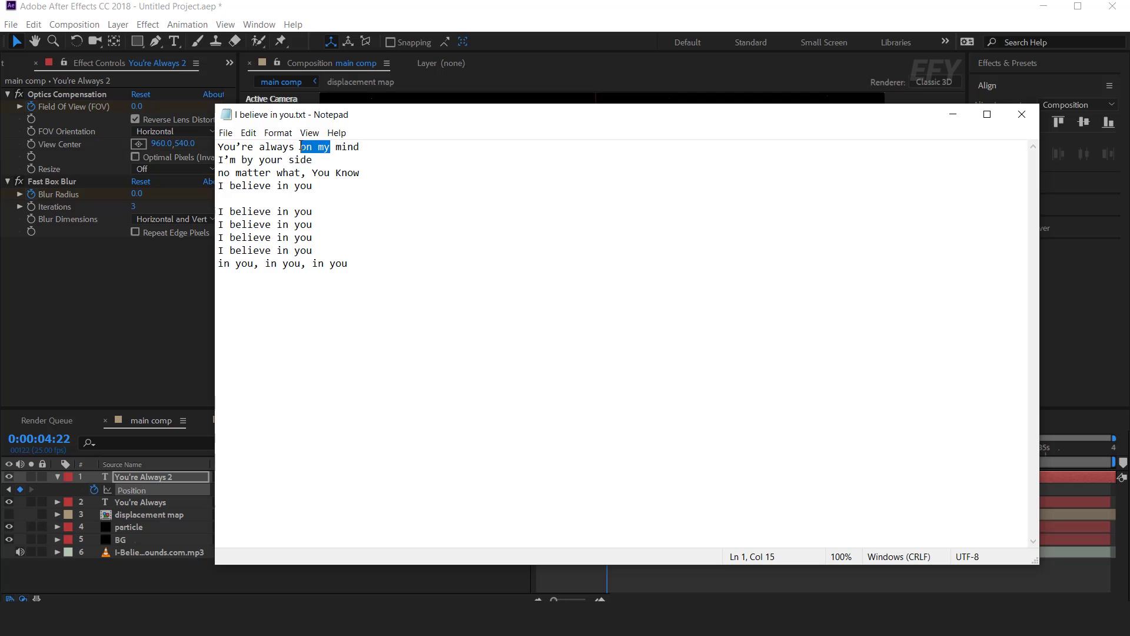
left_click(953, 113)
double_click(626, 241)
type("On My")
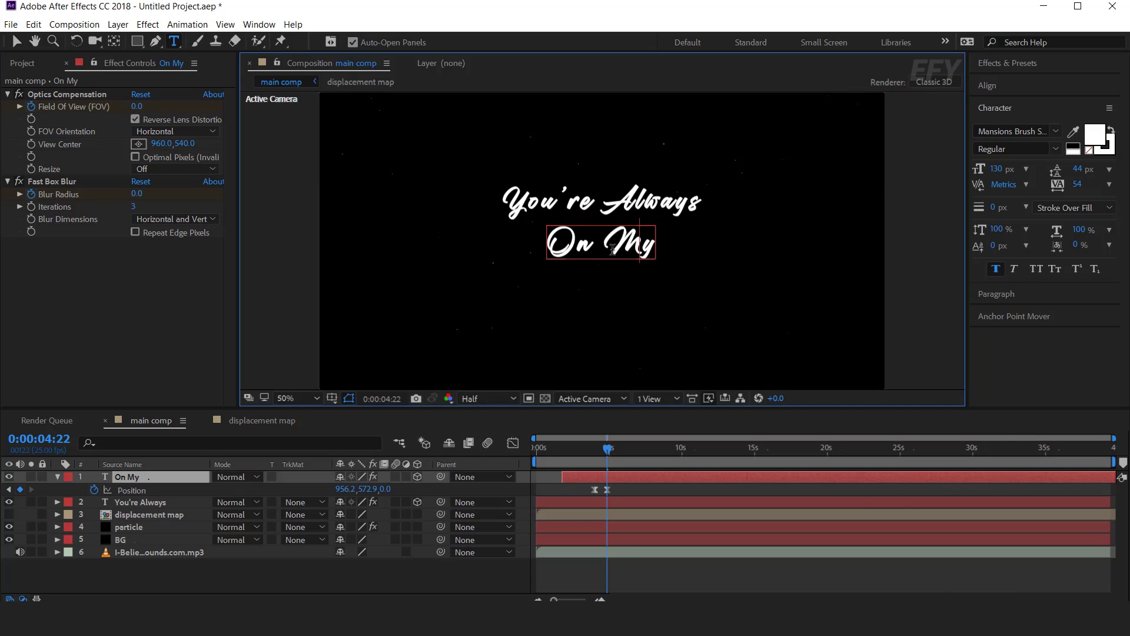
left_click(16, 43)
- Trim the "On My" layer's start to 0:00:03:11 and slide the layer earlier so its entrance begins just before 0:00:03:02
left_click_drag(607, 449, 588, 451)
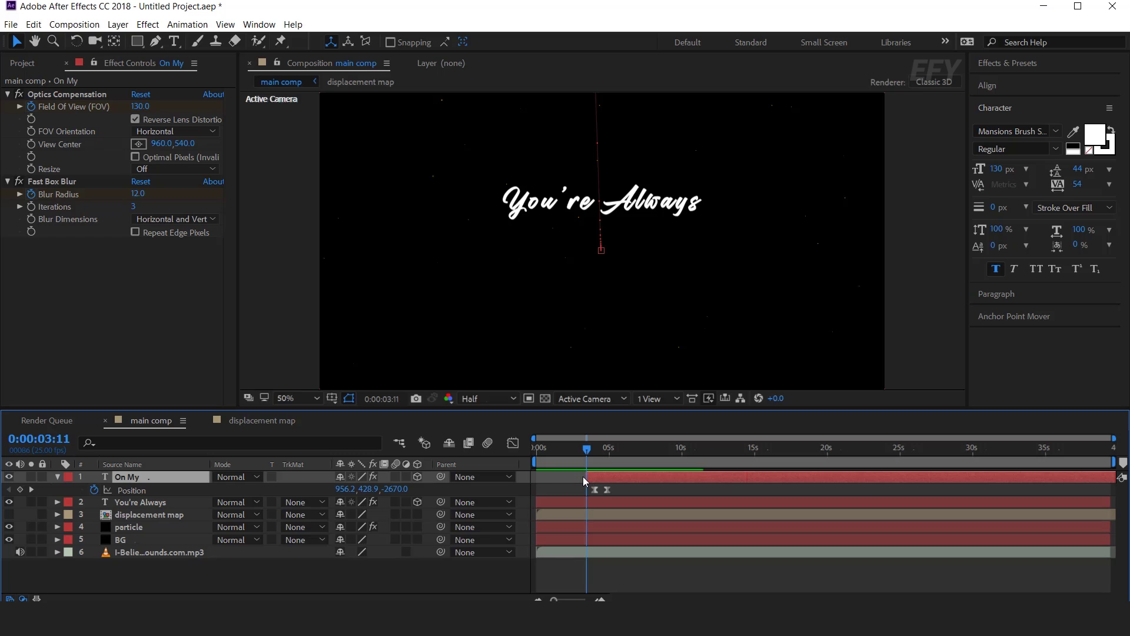
left_click(581, 450)
key("alt+bracketleft")
left_click_drag(599, 474, 592, 472)
- Preview the timing of the "On My" entrance against the "You're Always" line
left_click(552, 450)
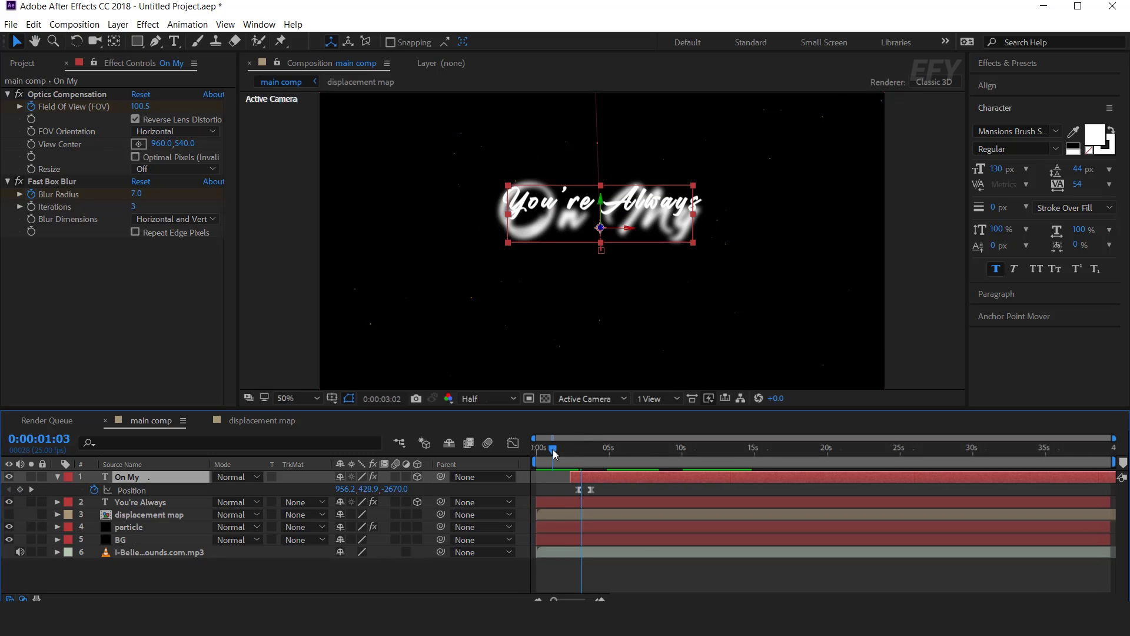
key("space")
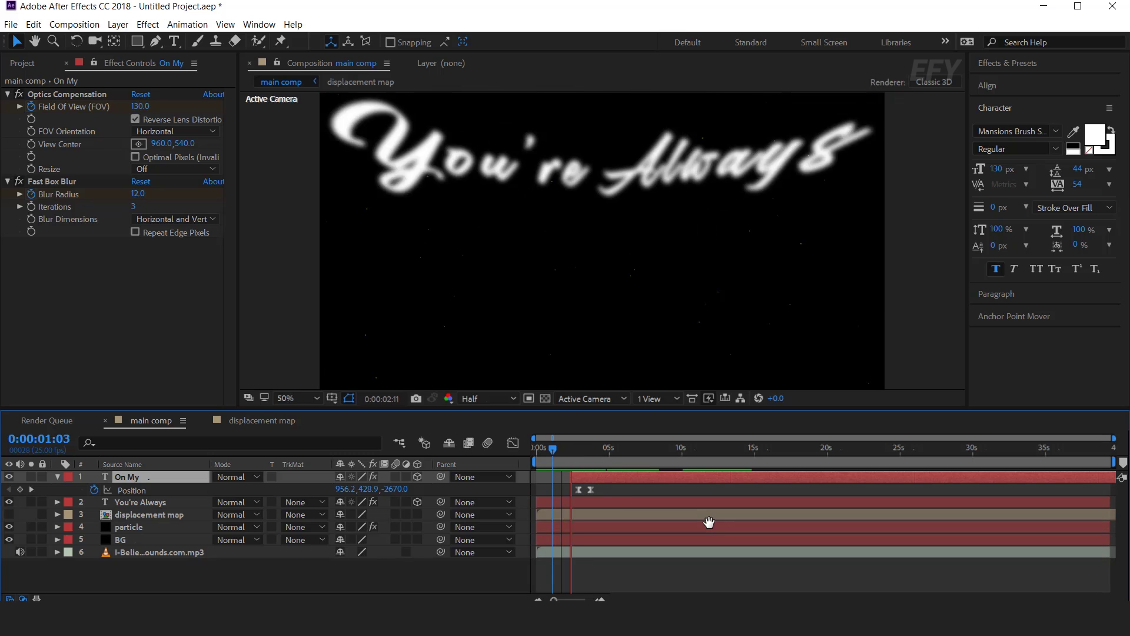
left_click(583, 449)
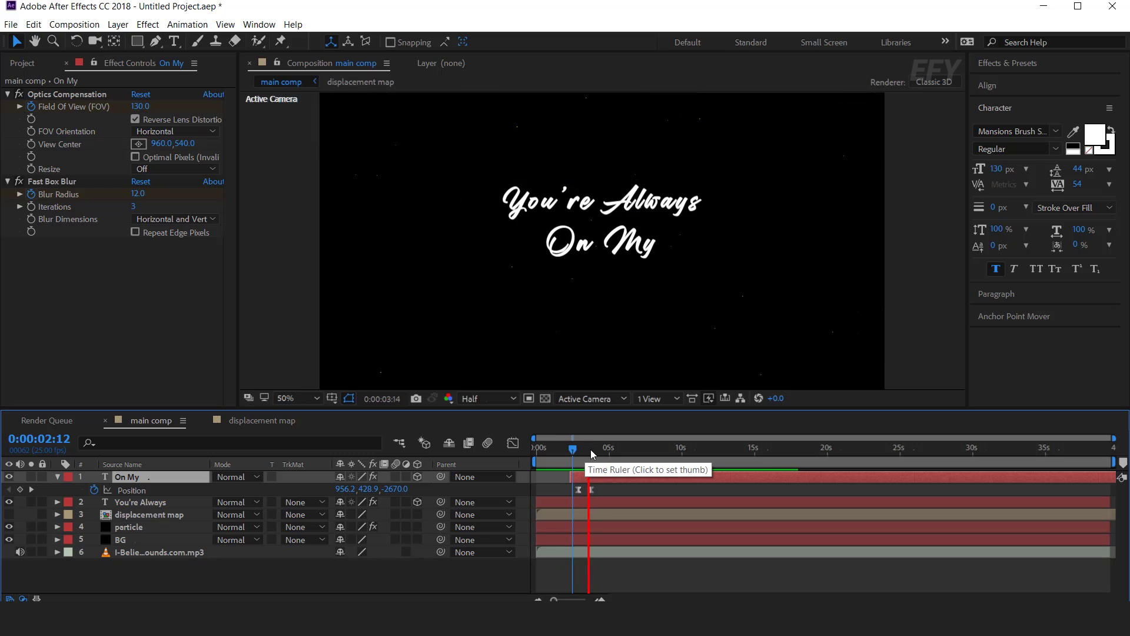
- Duplicate the "On My" layer and shift the copy later so its second Position keyframe falls at 0:00:04:11
left_click_drag(594, 448, 605, 472)
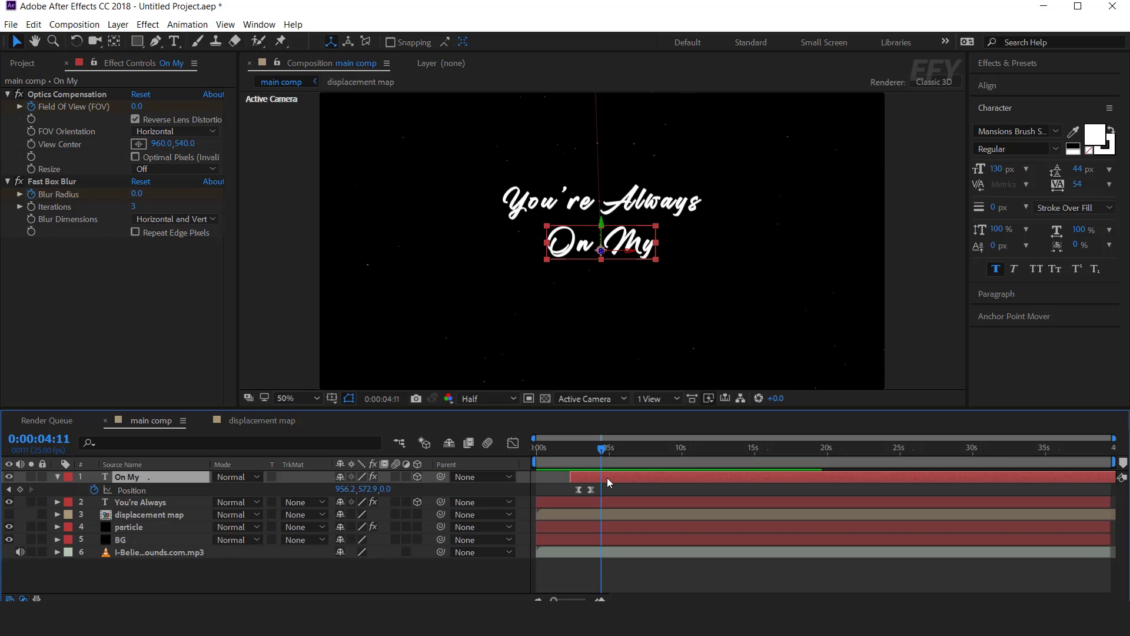
key("ctrl+d")
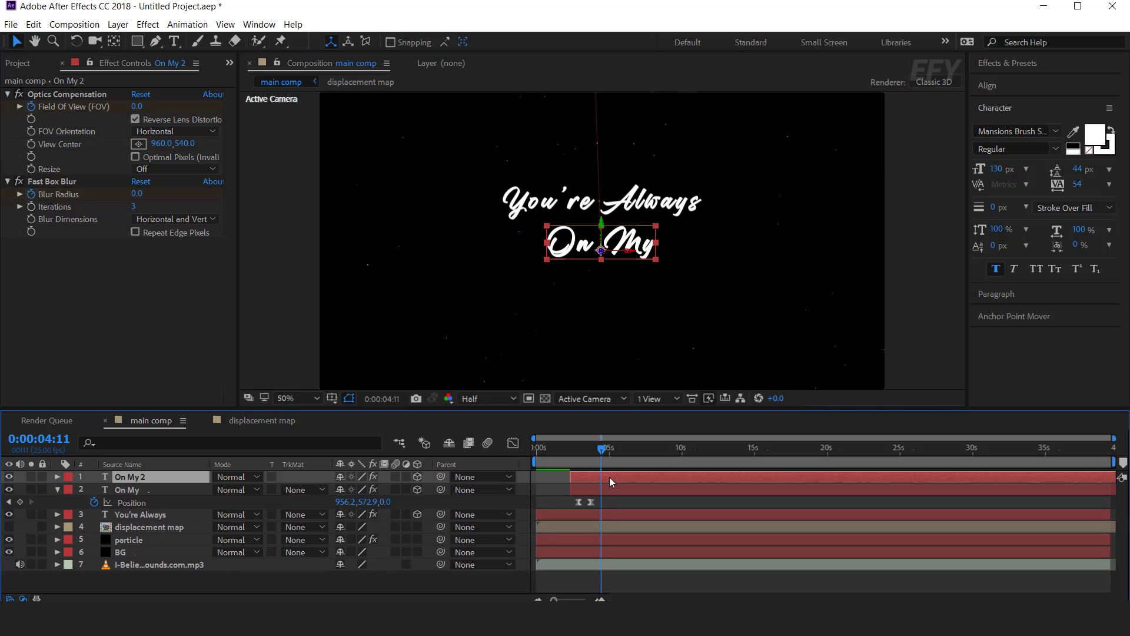
key("p")
left_click_drag(610, 476, 620, 478)
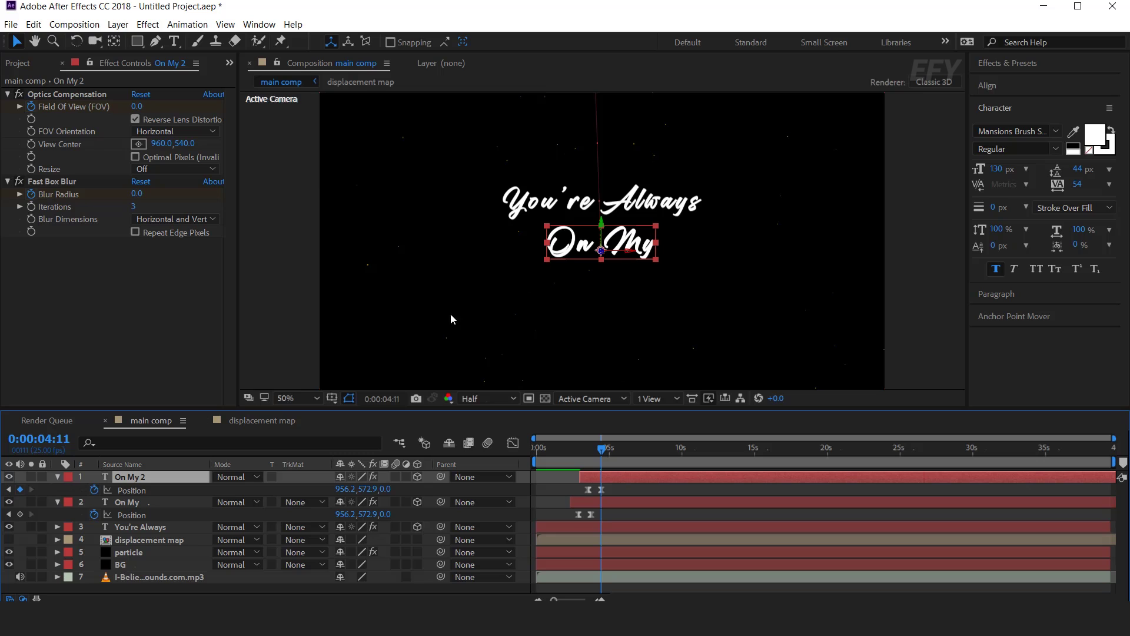
- Lower the "On My" copy to Position Y 716.9 and change its text to "Mind", following the Notepad lyrics
left_click_drag(604, 226, 620, 298)
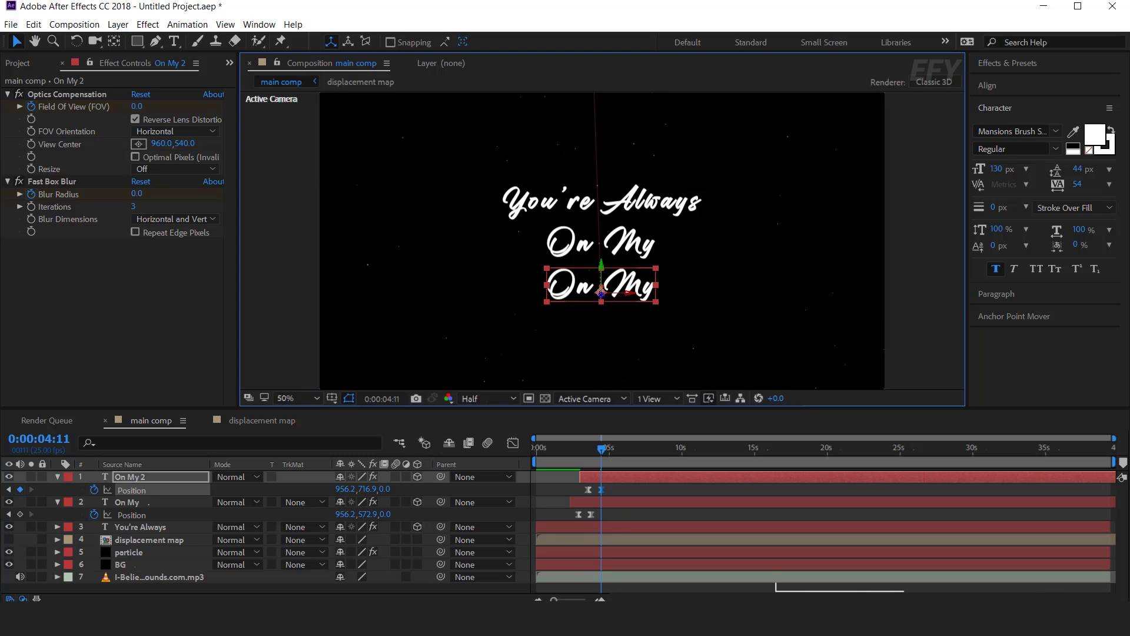
key("alt+Tab")
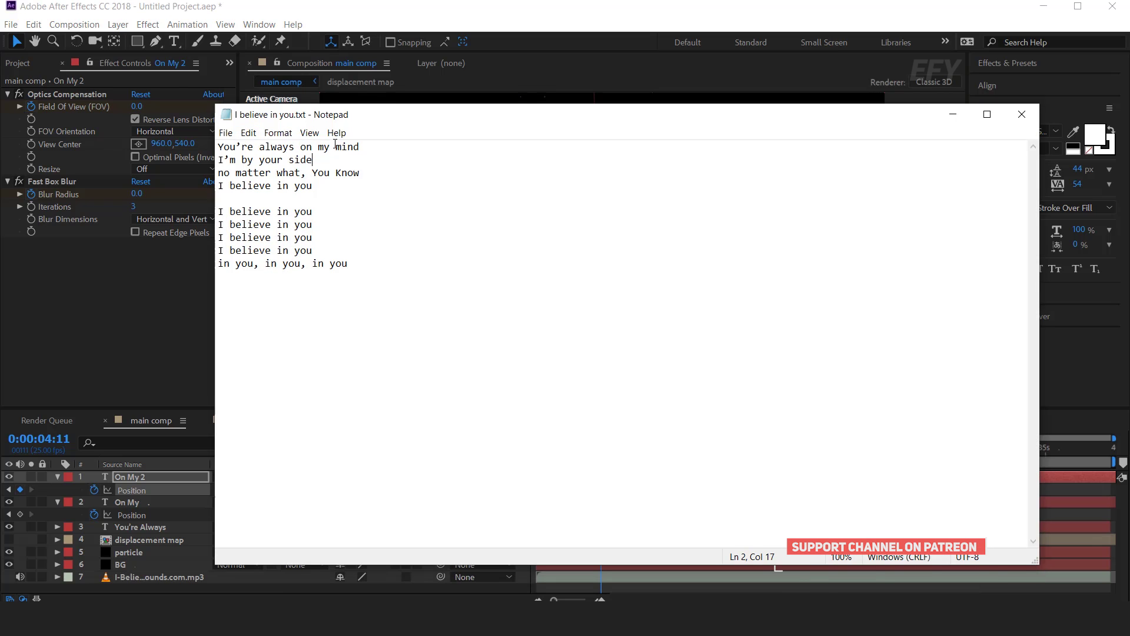
double_click(336, 147)
left_click(953, 114)
double_click(591, 292)
type("Mind")
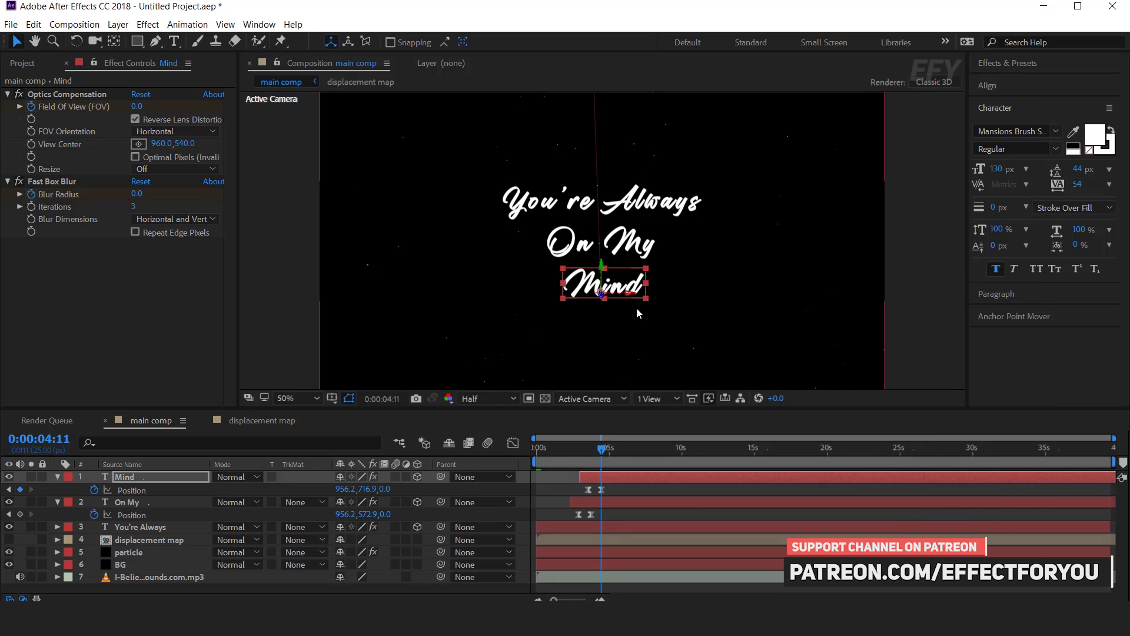
- Set the fill colour of the "Mind" text to light blue, 27D0F7
left_click(1100, 135)
left_click(253, 244)
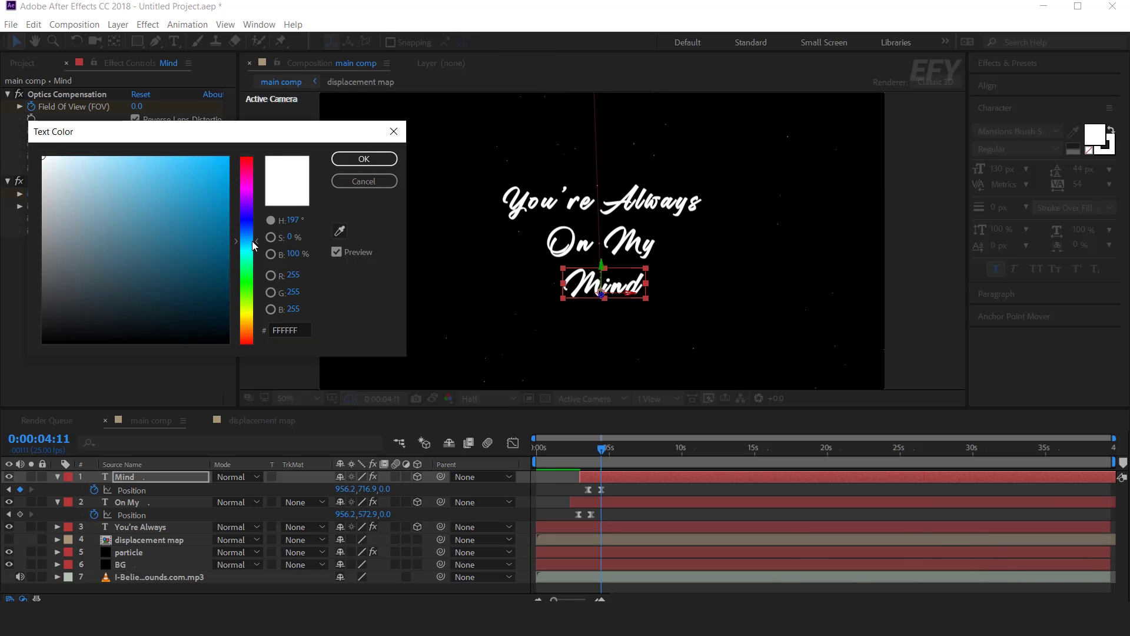
left_click(200, 162)
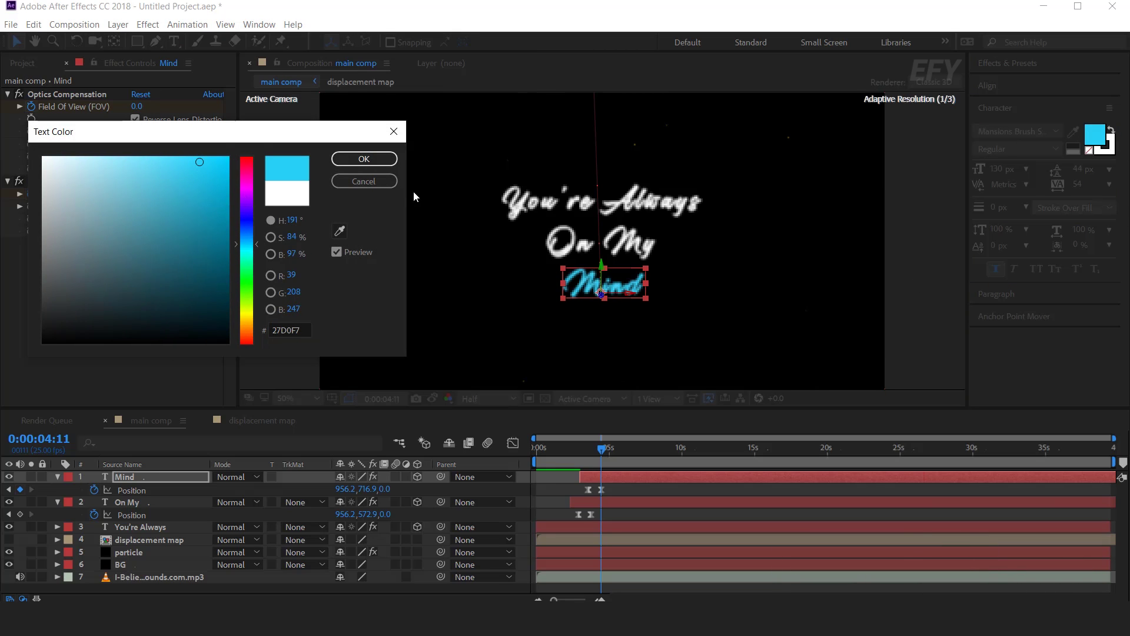
left_click(364, 158)
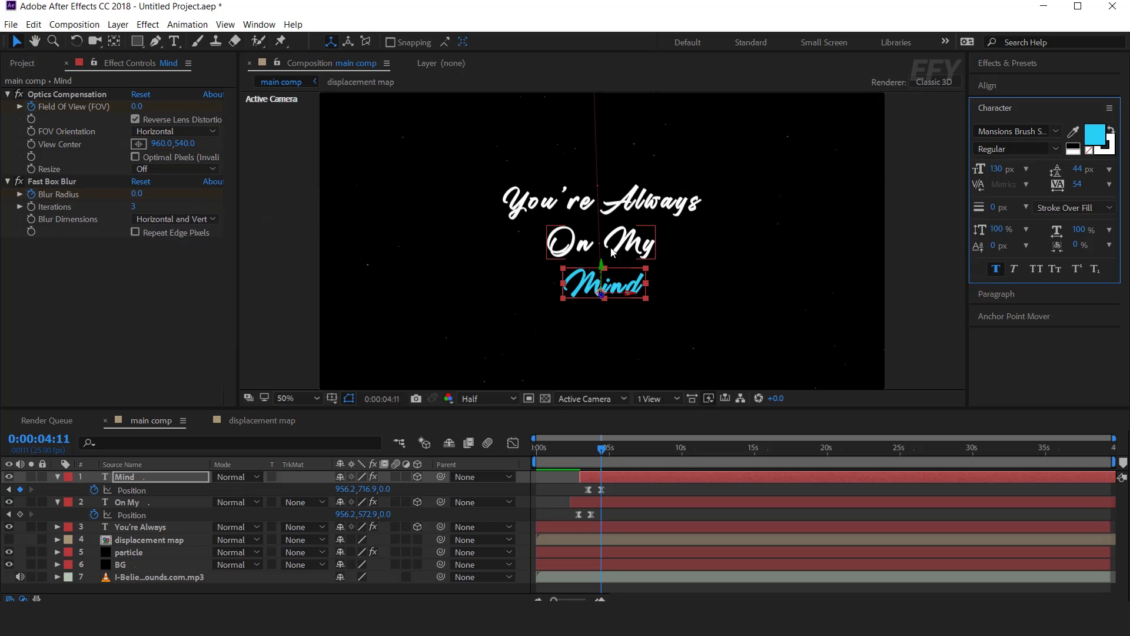
- Preview the three lyric lines flying in from 0:00:00:03
left_click(539, 448)
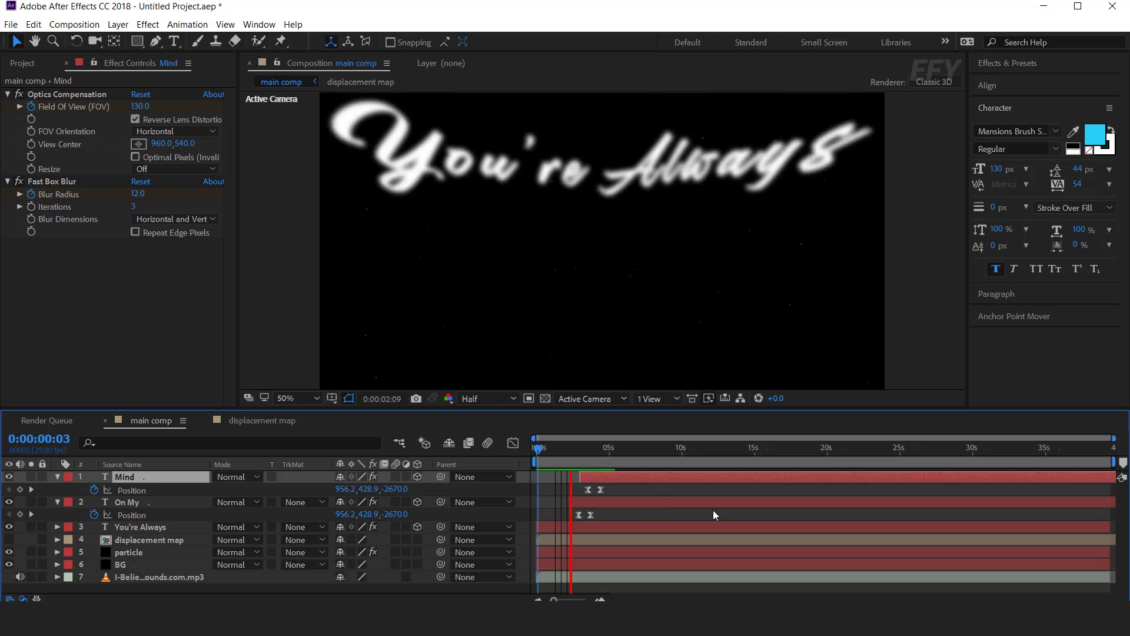
key("space")
key("equal")
key("equal")
key("equal")
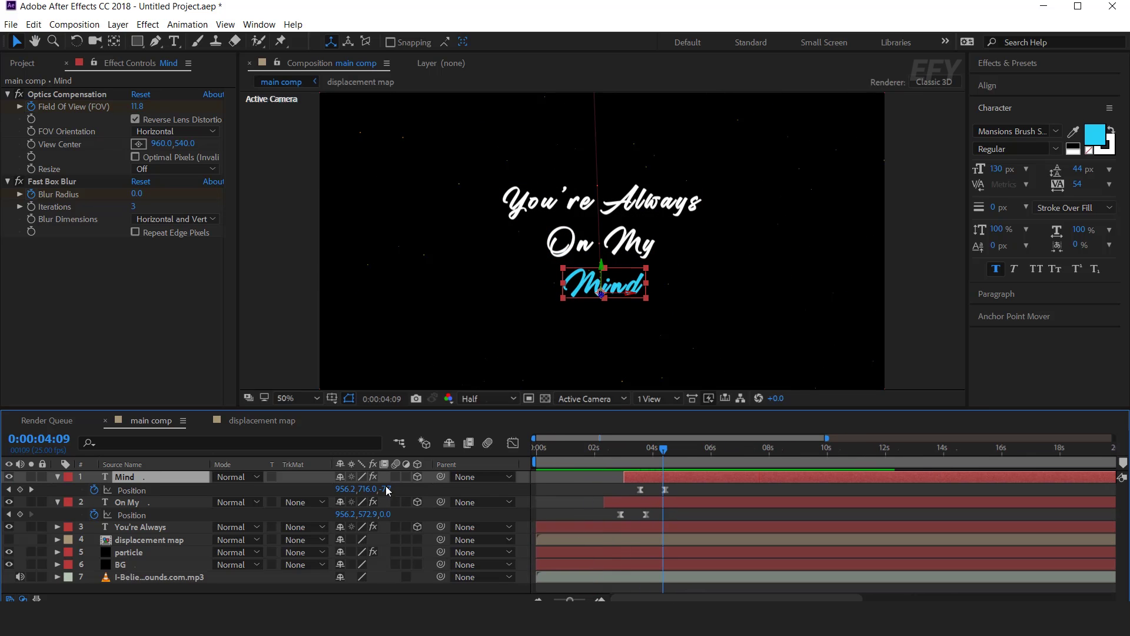
- Set the Y value of the "Mind" layer's first Position keyframe at 0:00:03:14 to 537.9 and preview the fly-in
left_click(8, 489)
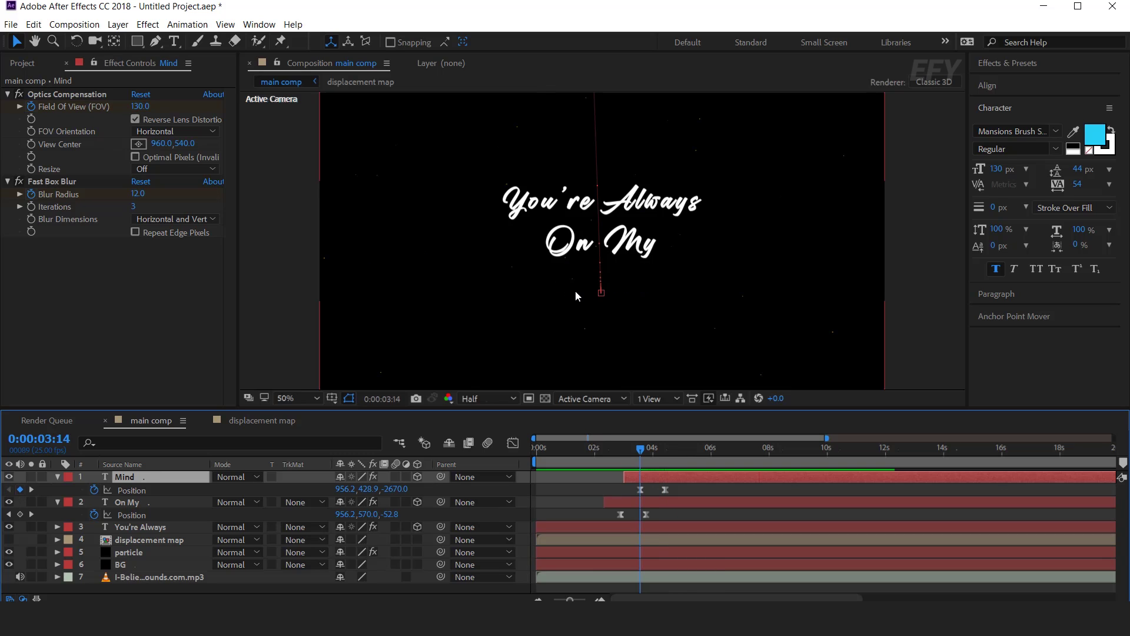
key("comma")
key("comma")
key("comma")
key("comma")
key("comma")
key("comma")
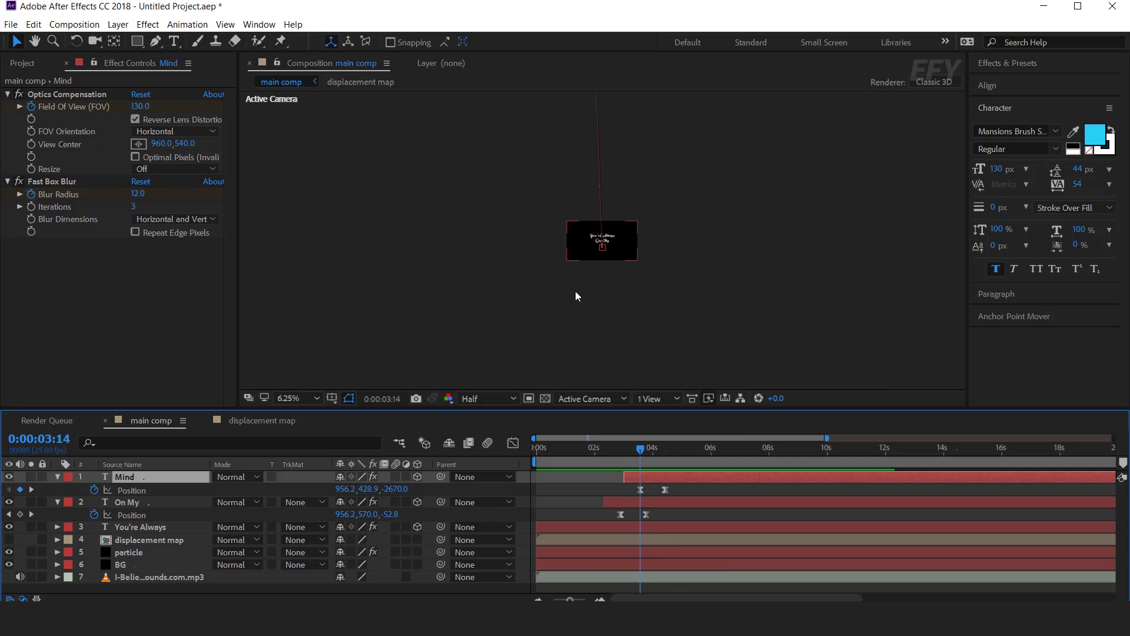
key("period")
key("period")
key("period")
key("period")
key("period")
key("period")
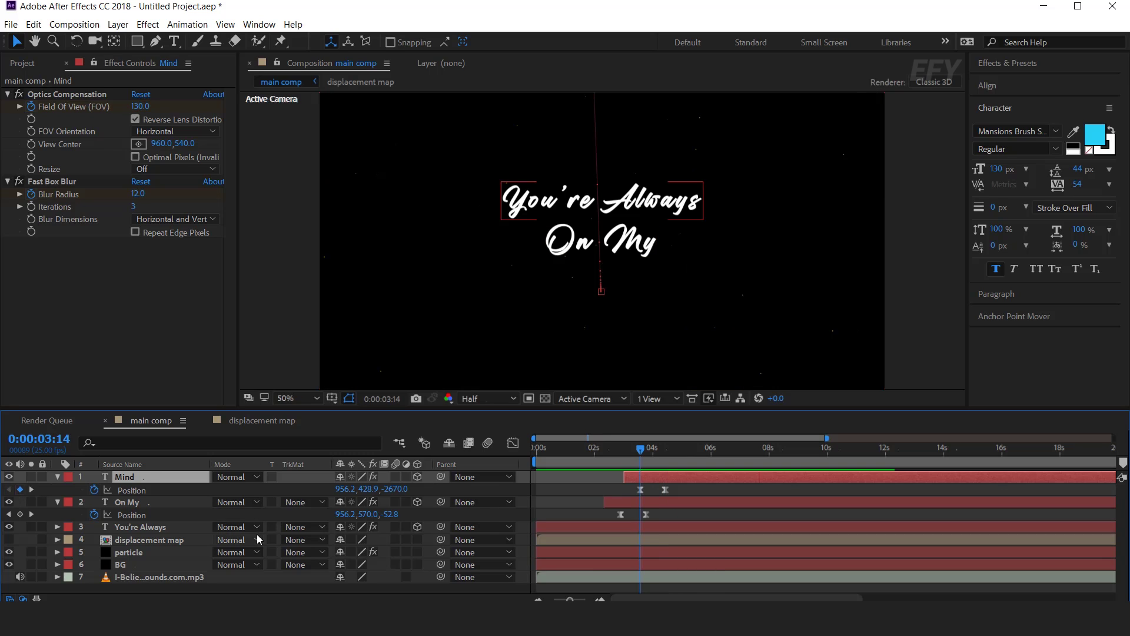
left_click_drag(365, 489, 429, 489)
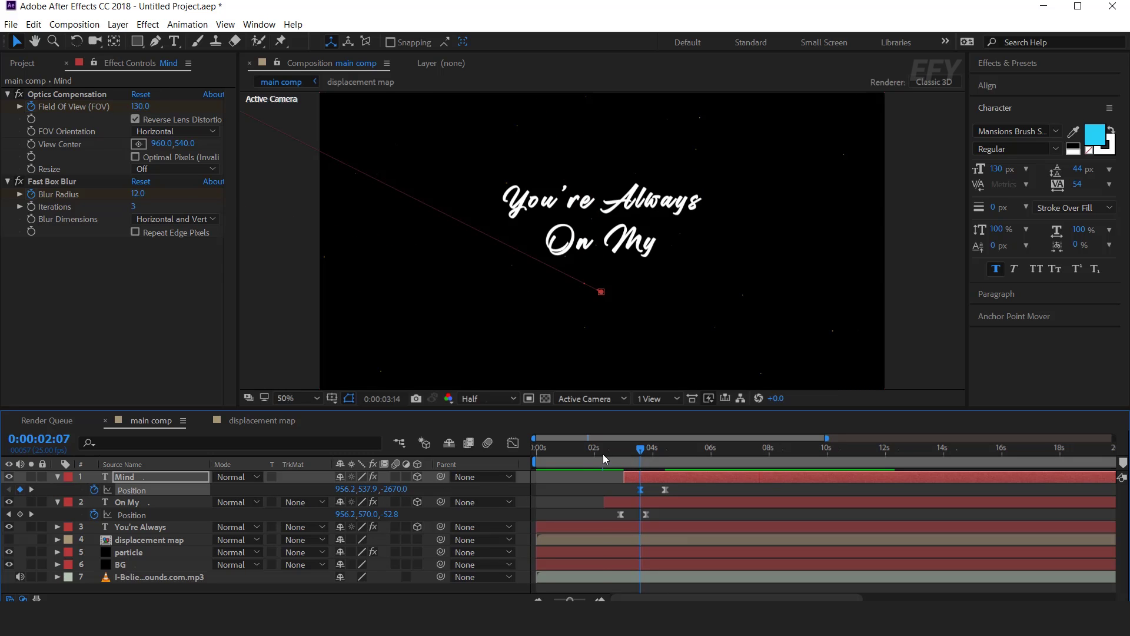
left_click(602, 454)
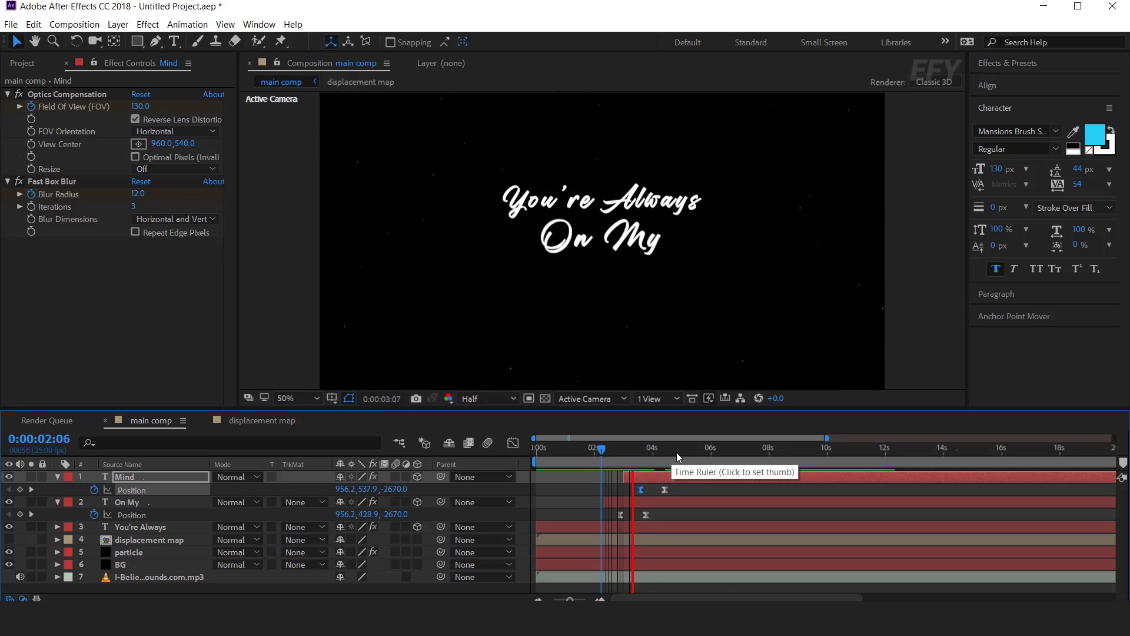
- Set the Y value of the "On My" layer's first Position keyframe to 516.9 and preview from 0:00:00:18
left_click(630, 506)
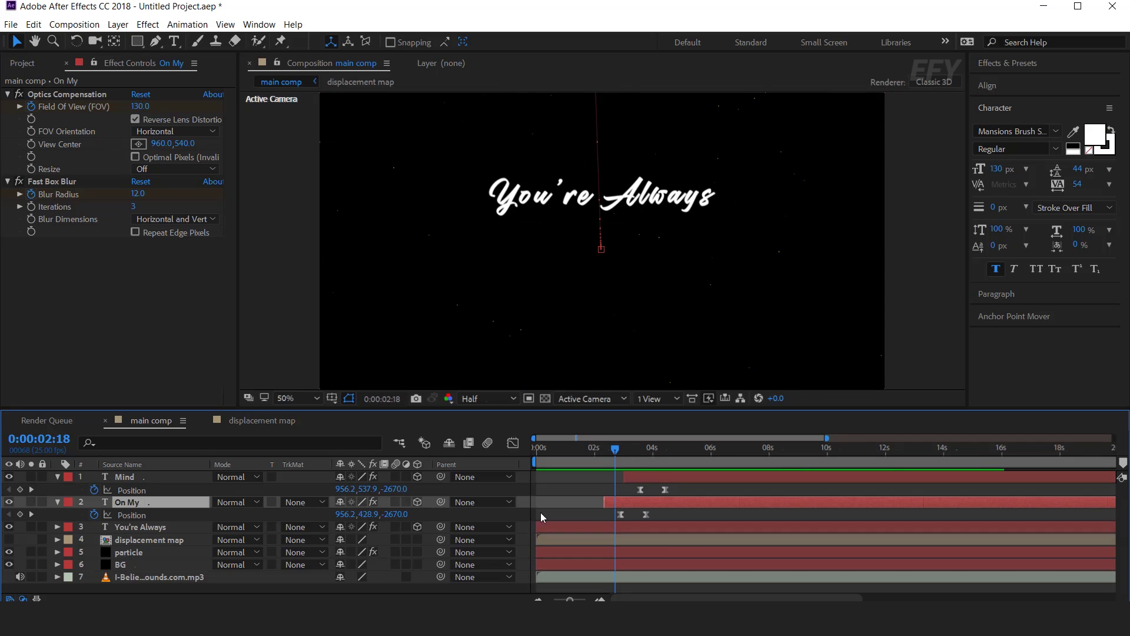
left_click(32, 513)
left_click_drag(370, 514, 406, 515)
key("space")
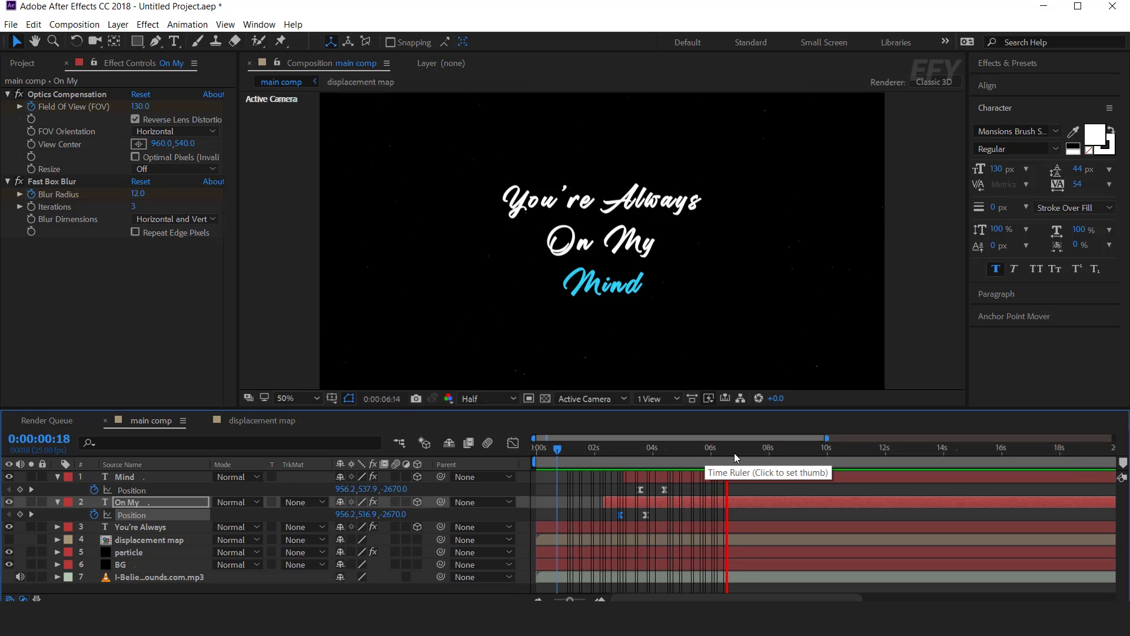
- Shift the End, Opacity and Blur fade-out keyframes of the text layers to start together at about 0:00:07:22, and preview the fade
left_click(766, 526)
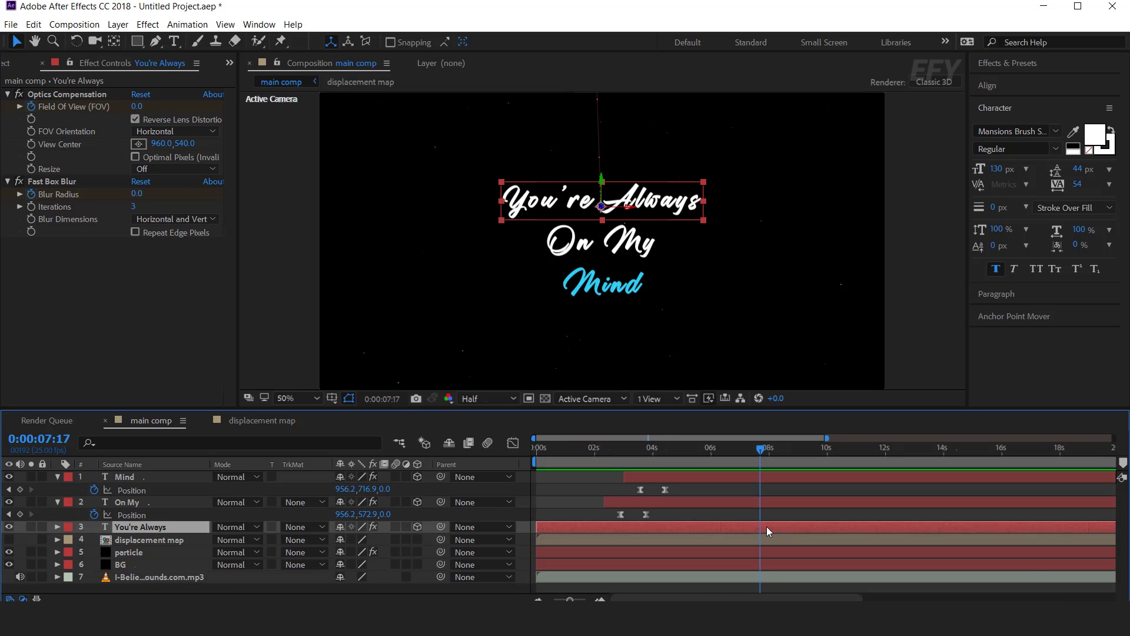
key("u")
left_click(778, 503)
key("u")
left_click_drag(807, 525, 752, 518)
left_click(775, 476)
key("u")
scroll(799, 527, "down", 2)
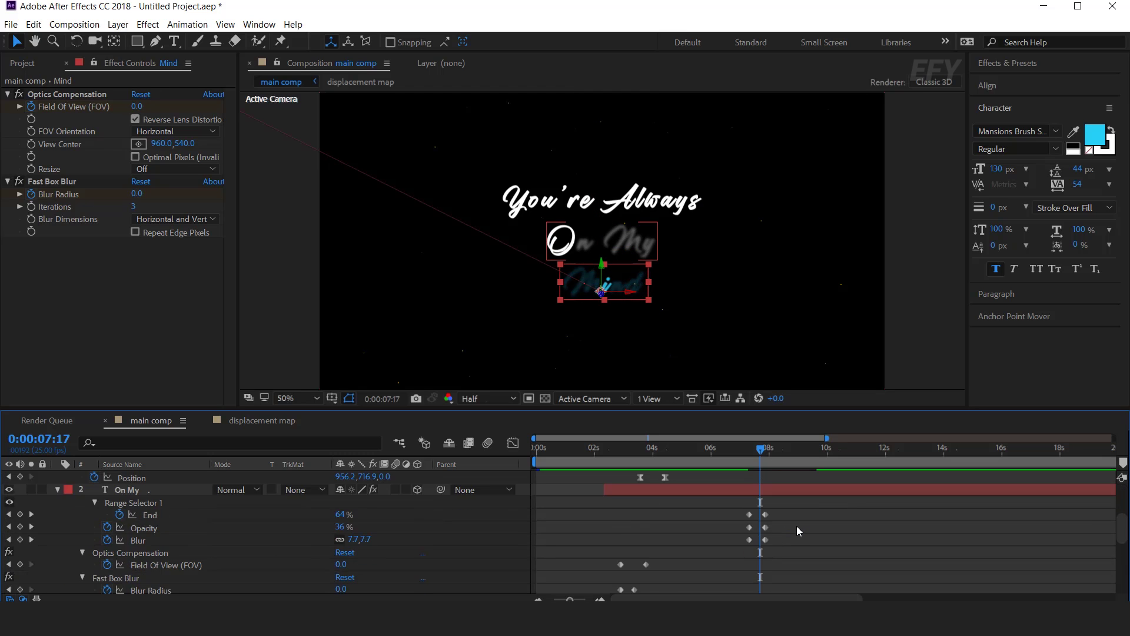
left_click_drag(839, 542, 758, 513)
scroll(826, 507, "up", 2)
key("space")
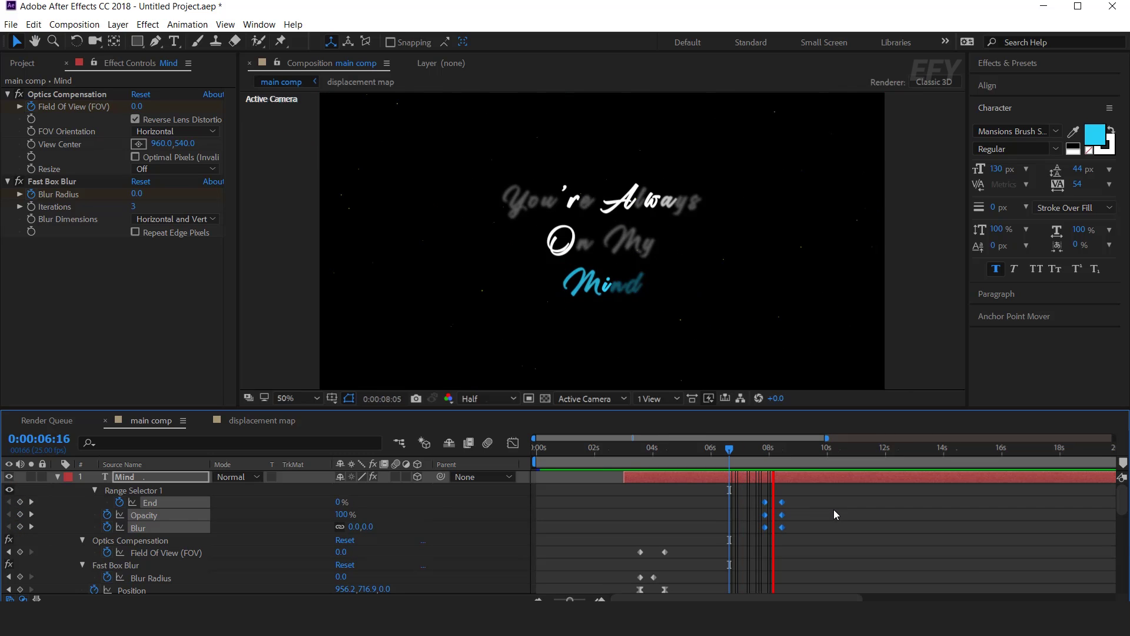
left_click(795, 451)
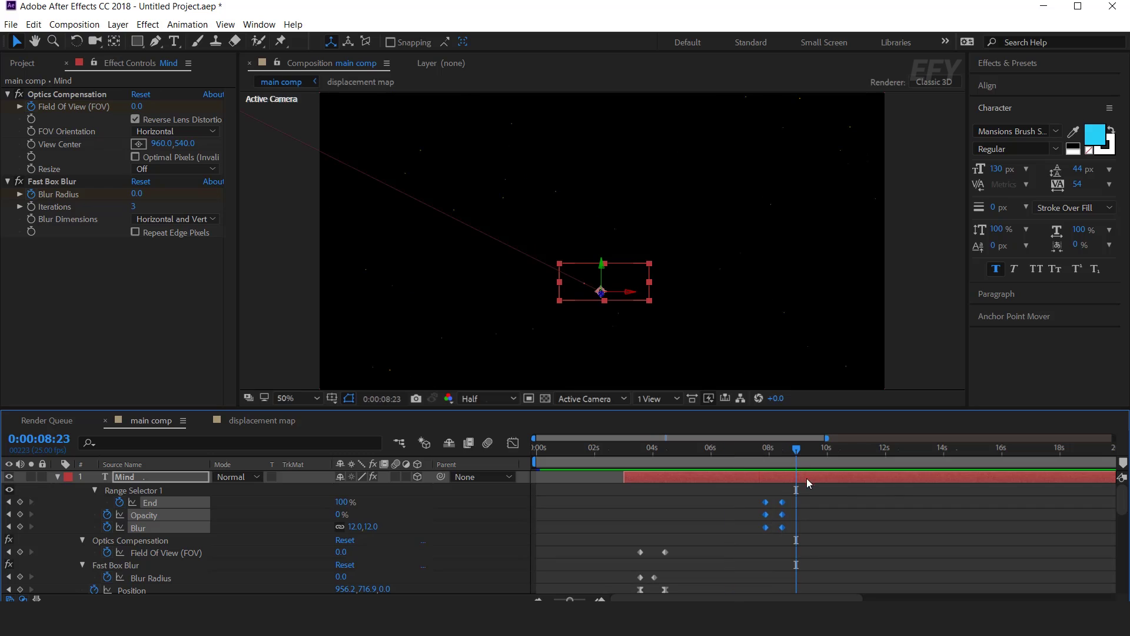
- Collapse the lyric layers, duplicate the "Mind" layer, move the copy to start at 0:00:07:22 and reveal its Position
left_click(57, 477)
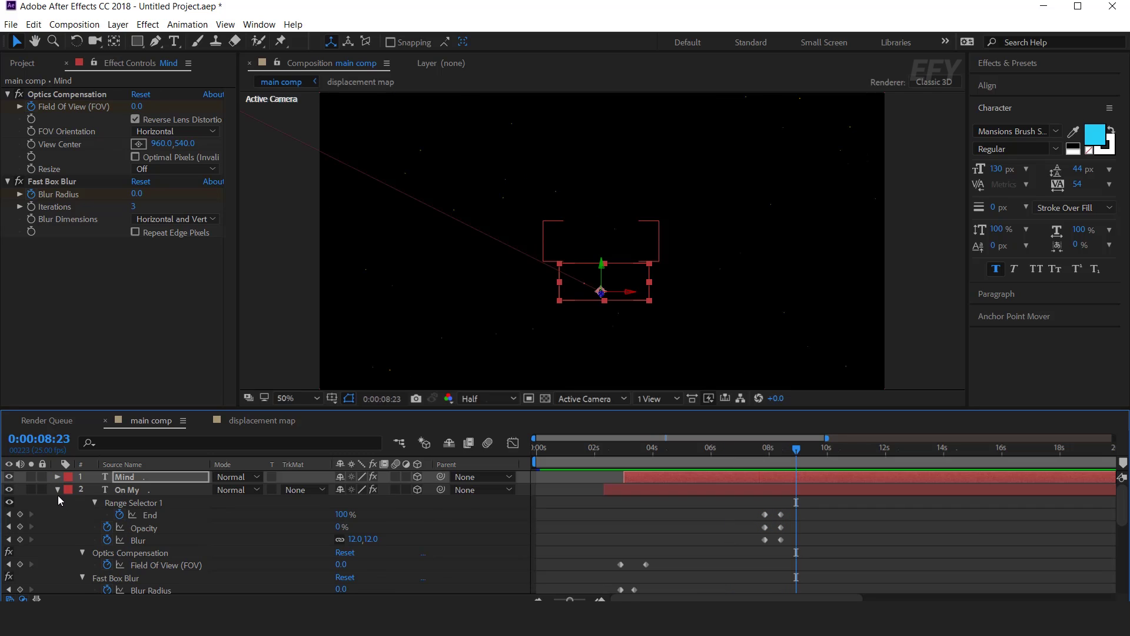
left_click(57, 490)
left_click(57, 501)
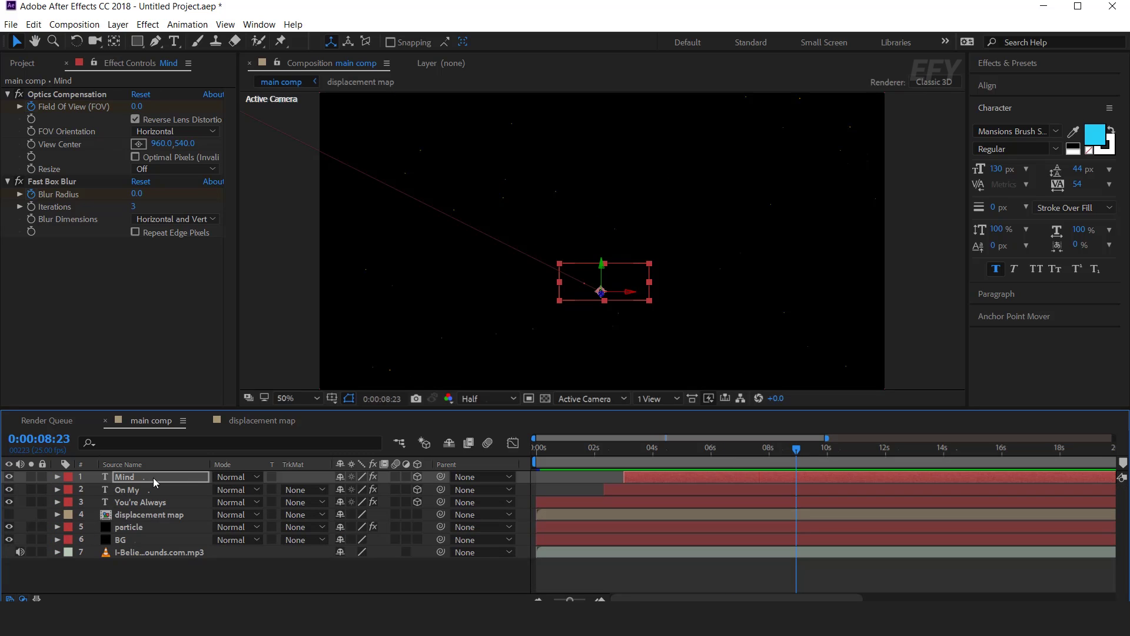
key("ctrl+d")
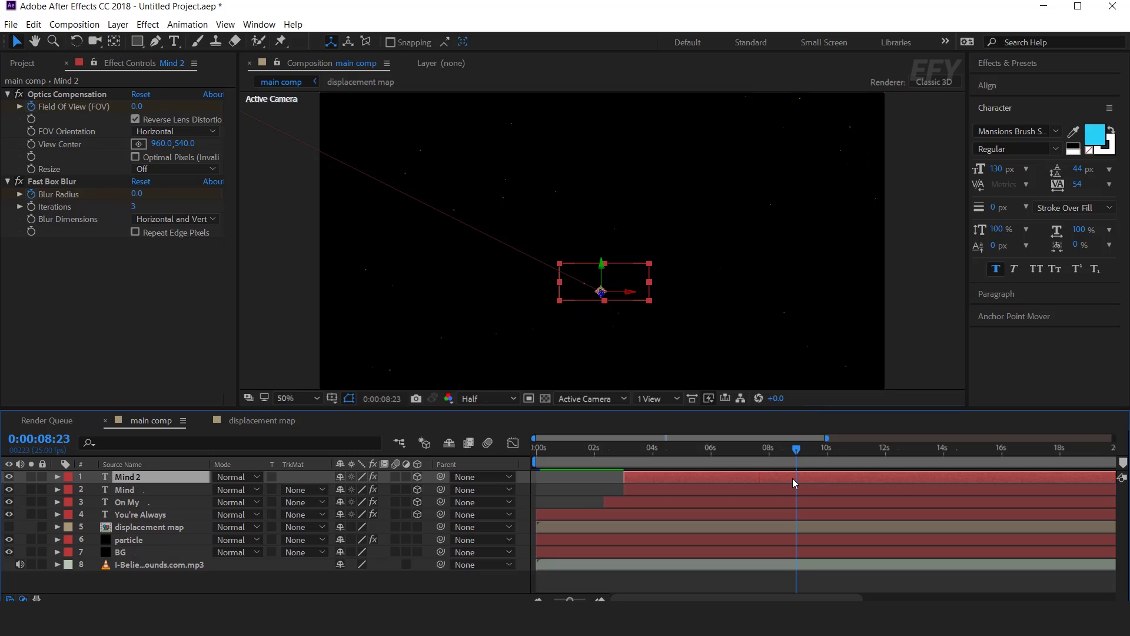
key("alt+bracketleft")
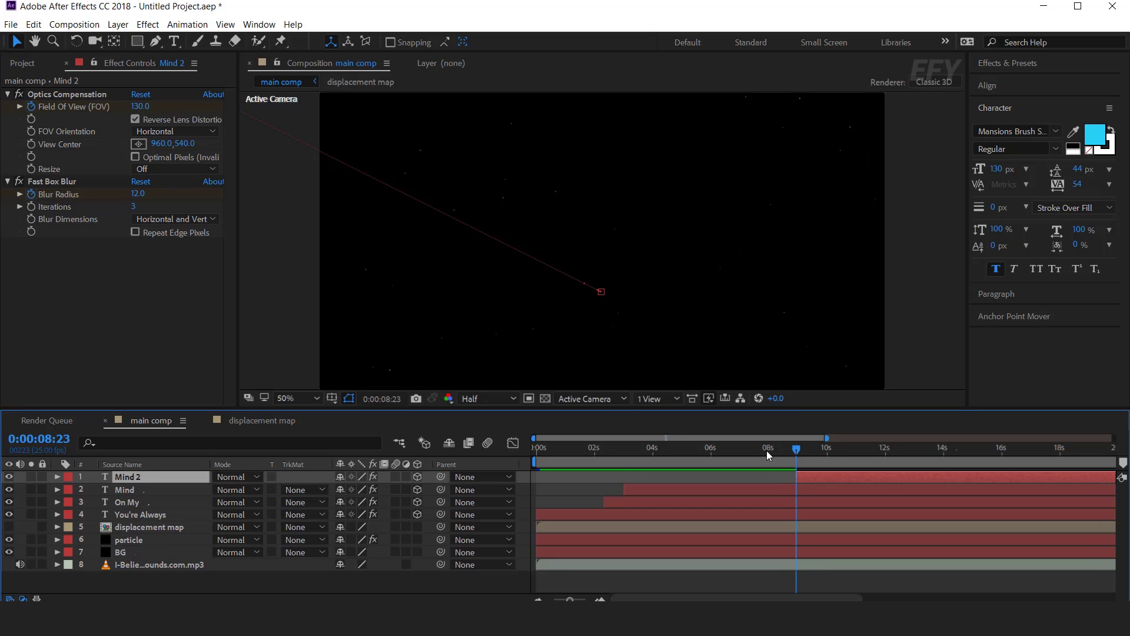
left_click(761, 451)
key("space")
key("p")
- Copy "I'm" from the lyrics in Notepad and replace the "Mind" copy's text with it
key("alt+Tab")
left_click_drag(236, 159, 218, 159)
key("ctrl+c")
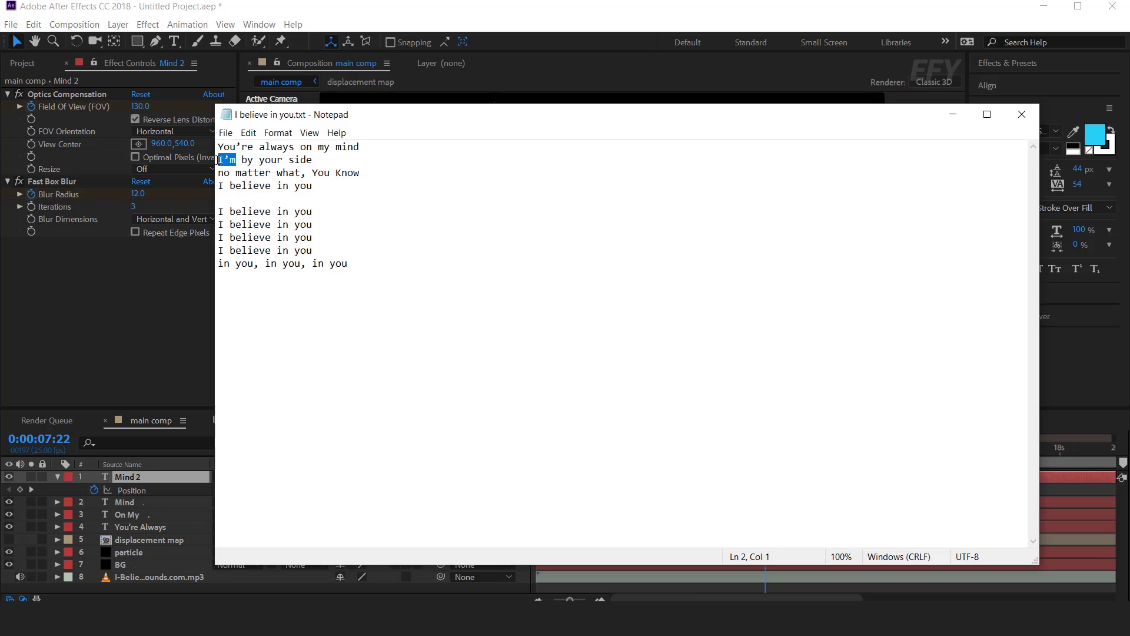
left_click(953, 114)
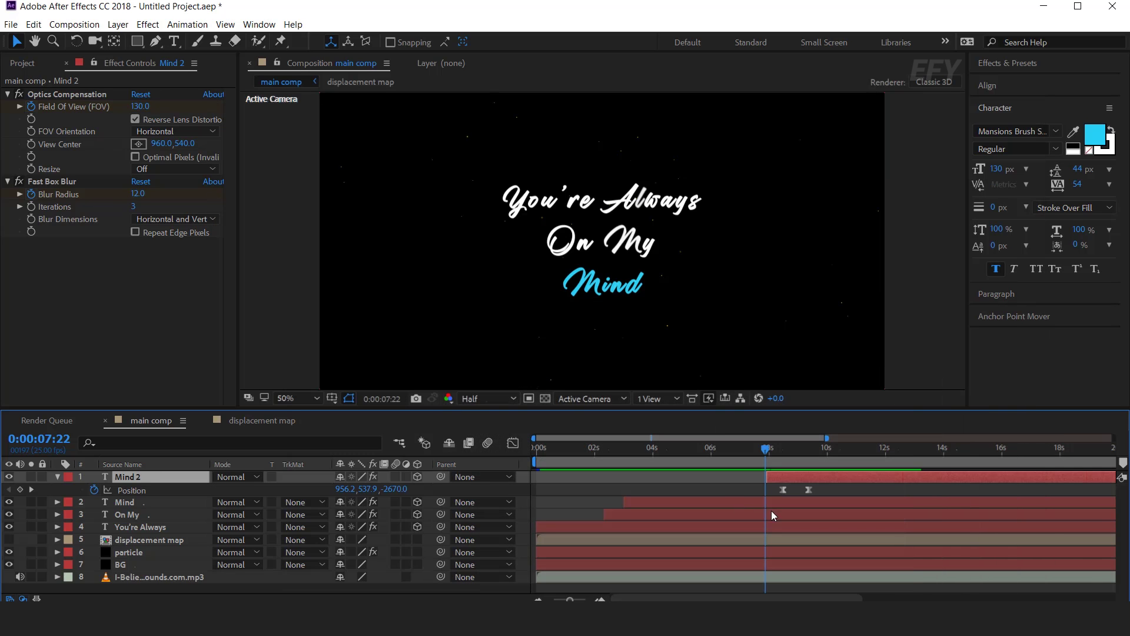
left_click(805, 451)
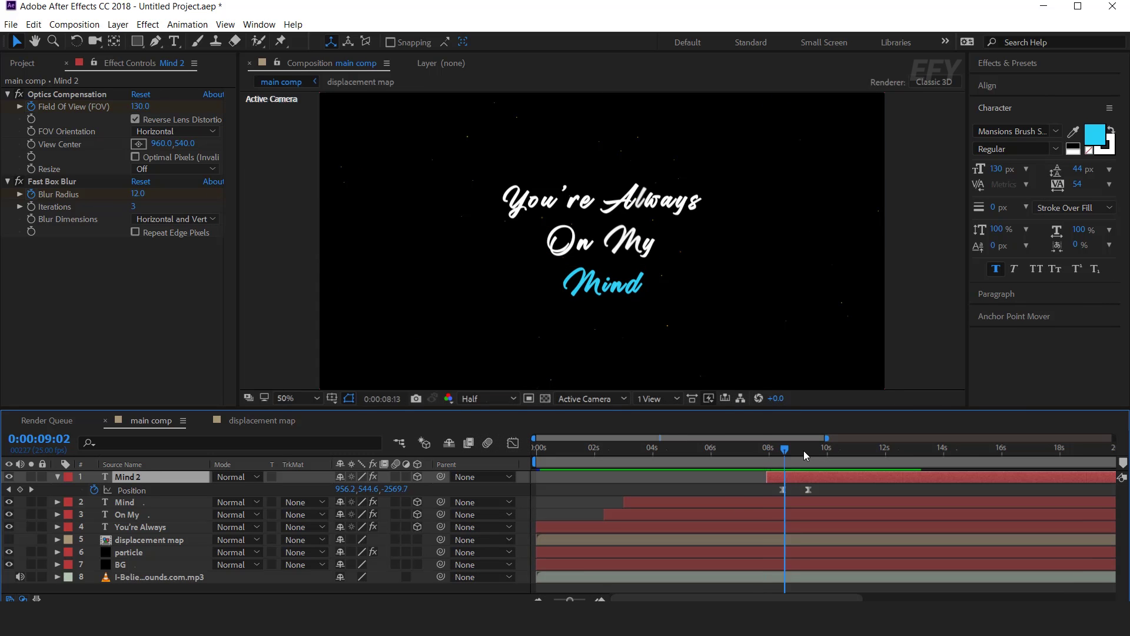
double_click(603, 283)
key("ctrl+v")
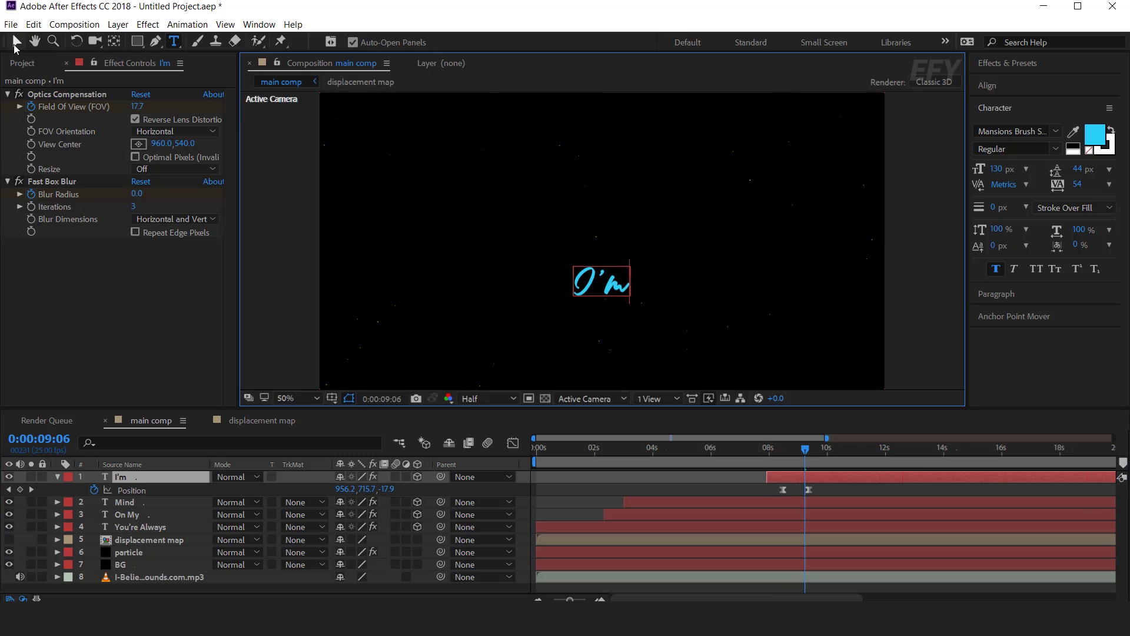
left_click(14, 47)
- Raise the "I'm" text to Position Y 356.9 at its second Position keyframe and change its fill to white
key("k")
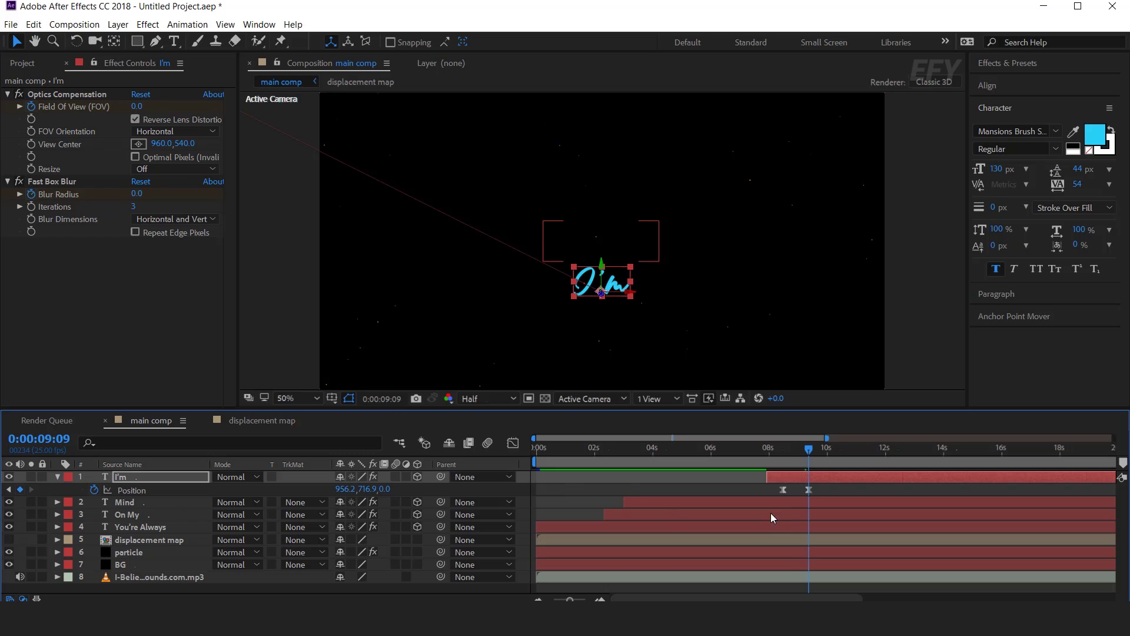
left_click_drag(601, 260, 600, 154)
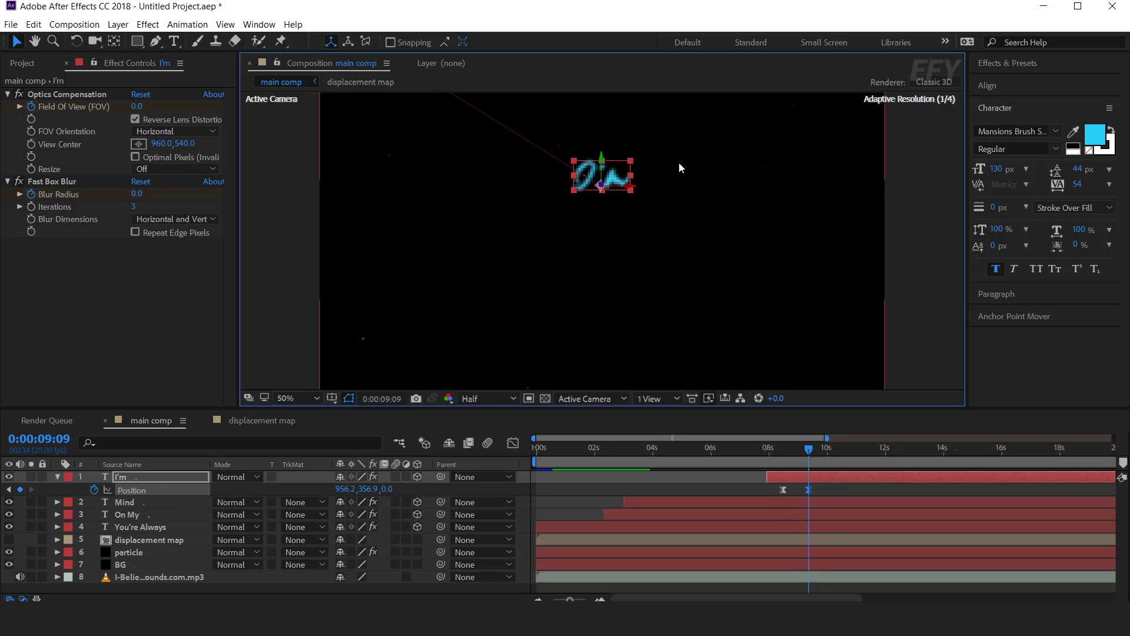
left_click(1095, 134)
left_click(42, 158)
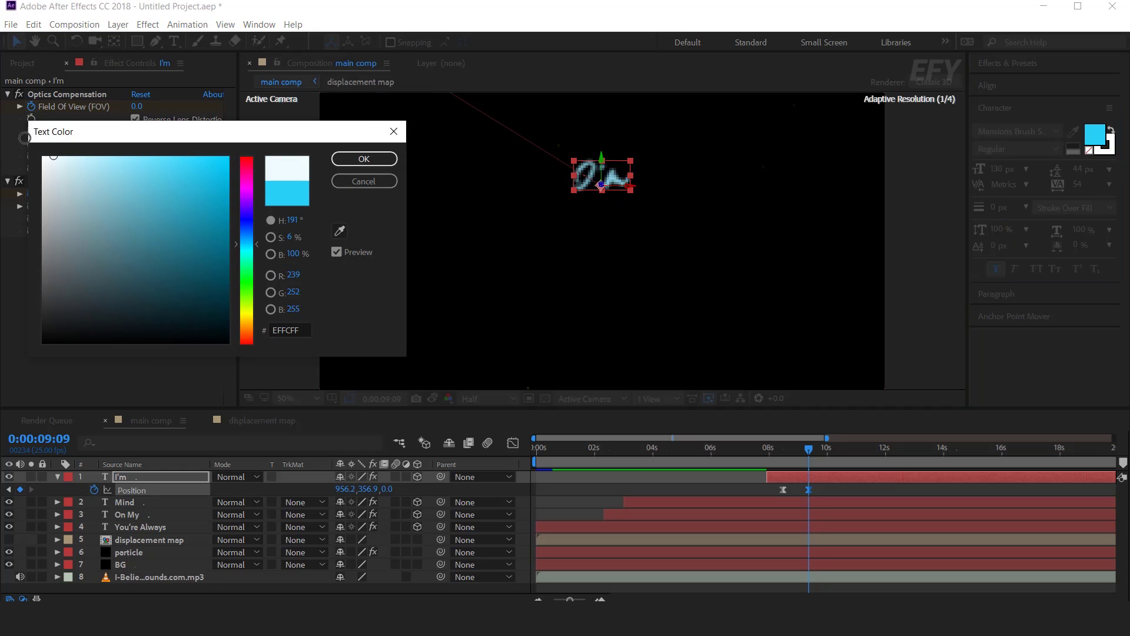
left_click(354, 168)
left_click(751, 451)
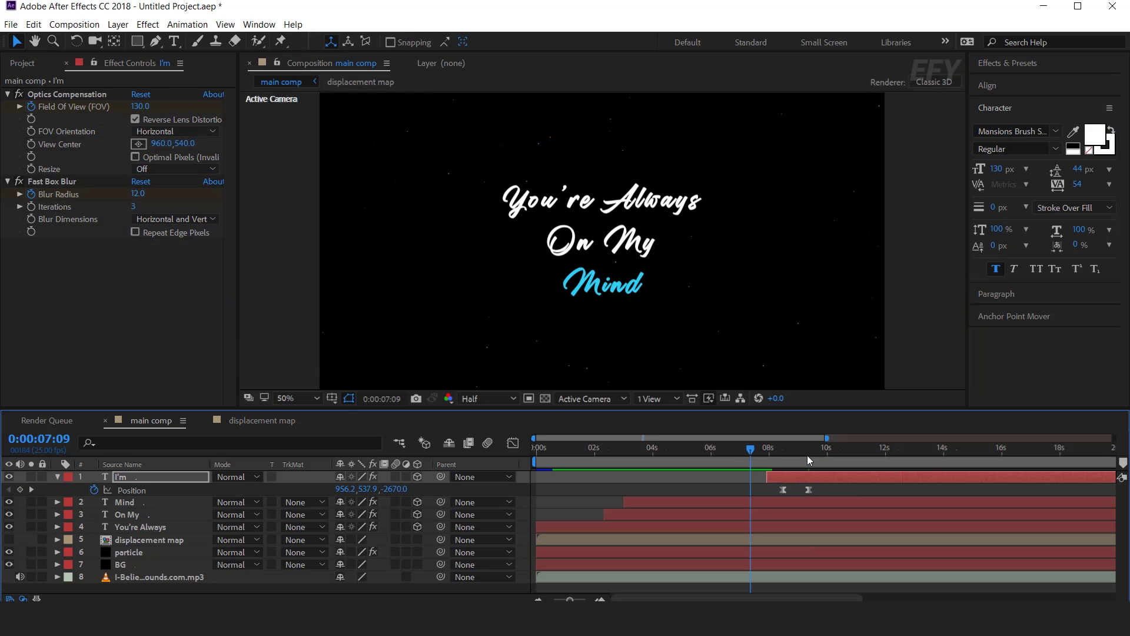
key("space")
- Duplicate the "I'm" layer, shift the copy's second Position keyframe to 0:00:09:24 and lower it there to Position Y 494.9
left_click(806, 447)
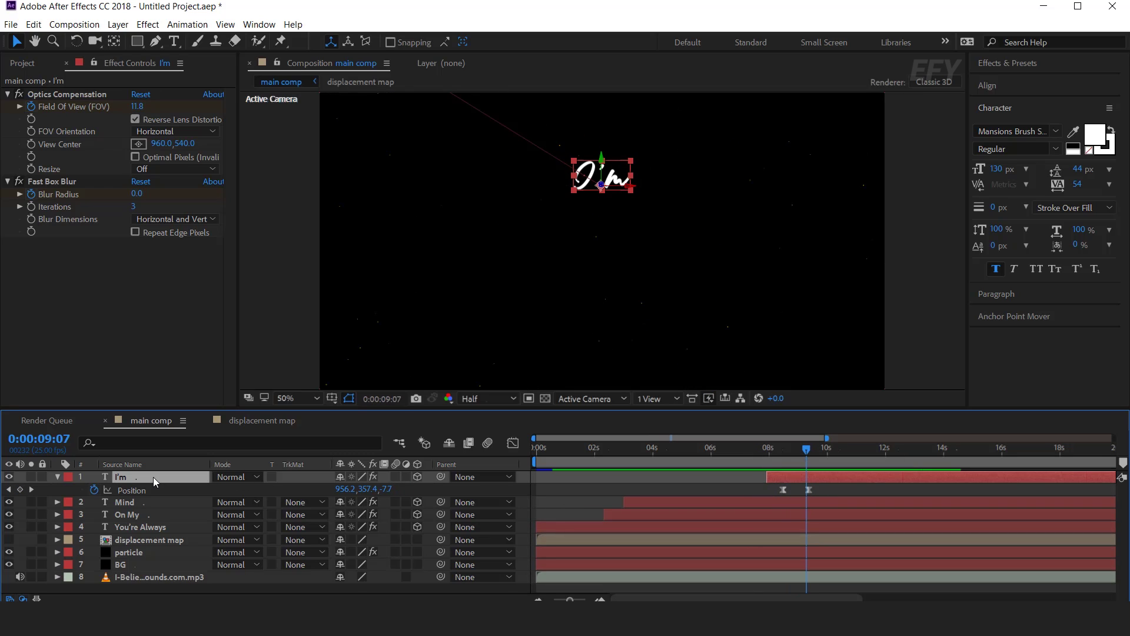
key("ctrl+d")
left_click_drag(828, 478, 843, 474)
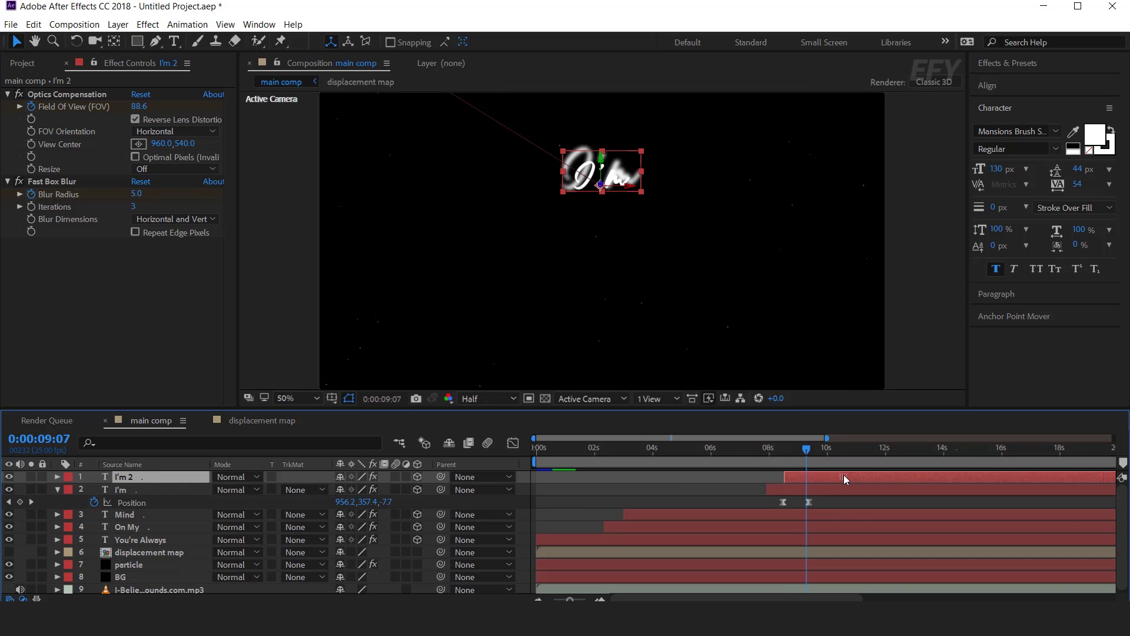
key("p")
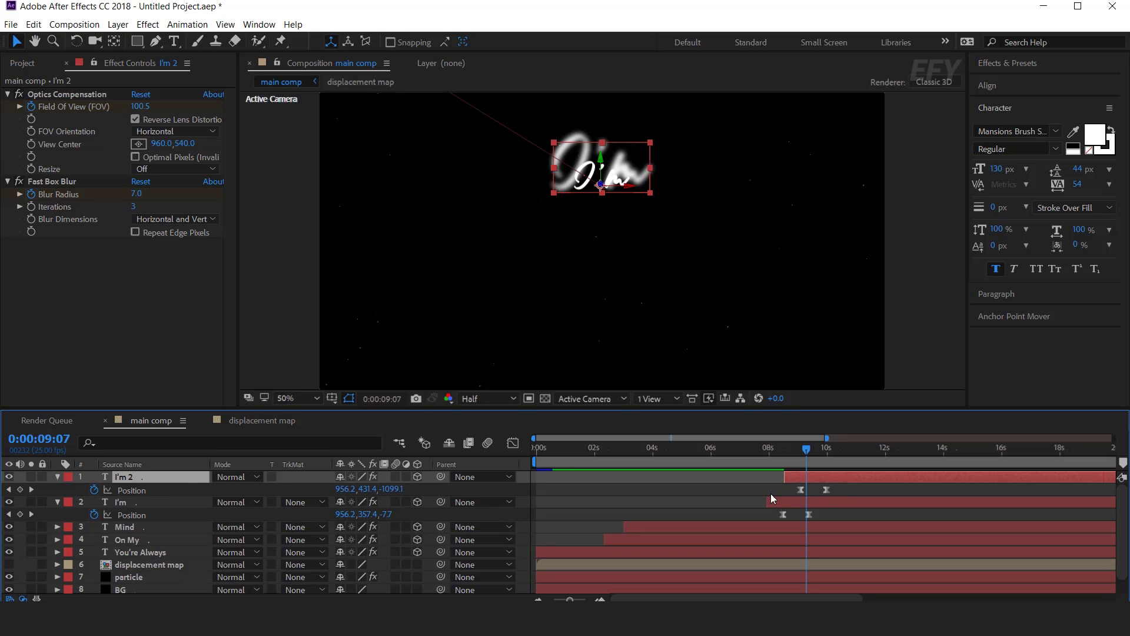
left_click(31, 489)
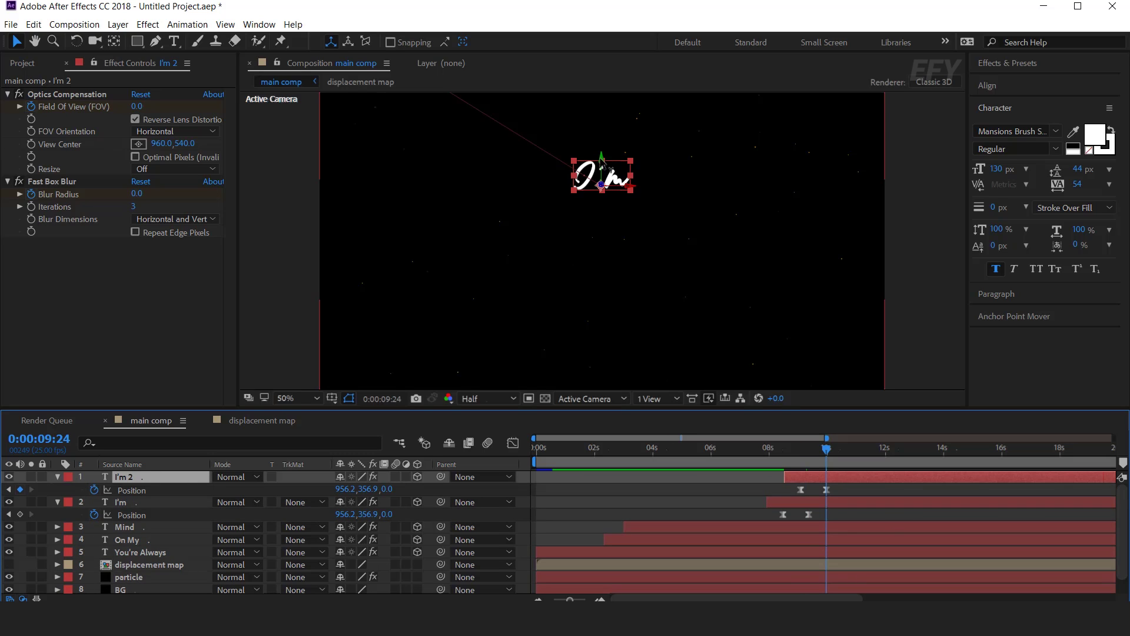
left_click_drag(602, 162, 602, 202)
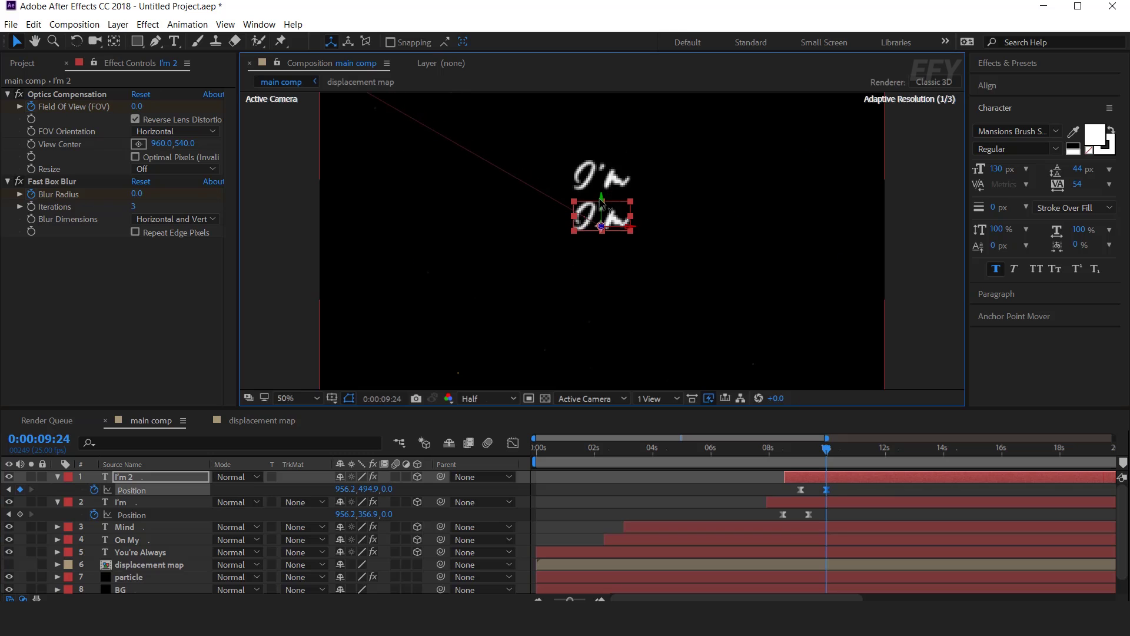
- Replace the text of the "I'm" copy with "By Your", copied from the Notepad lyrics
key("alt+Tab")
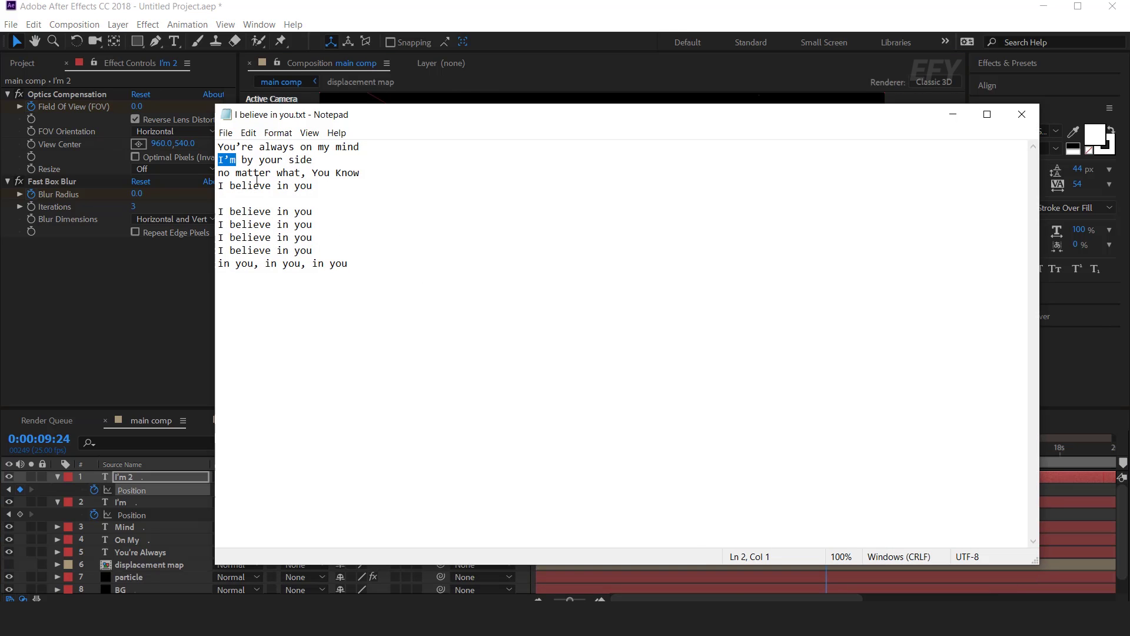
left_click_drag(241, 159, 283, 159)
key("ctrl+c")
key("alt+Tab")
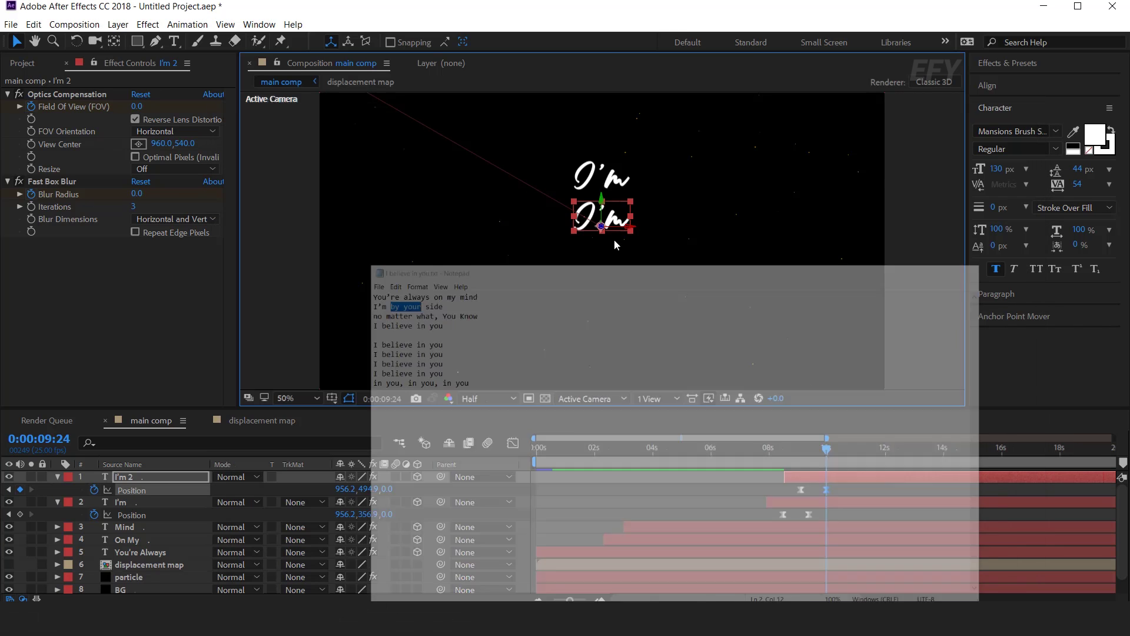
double_click(614, 239)
key("ctrl+v")
left_click(22, 49)
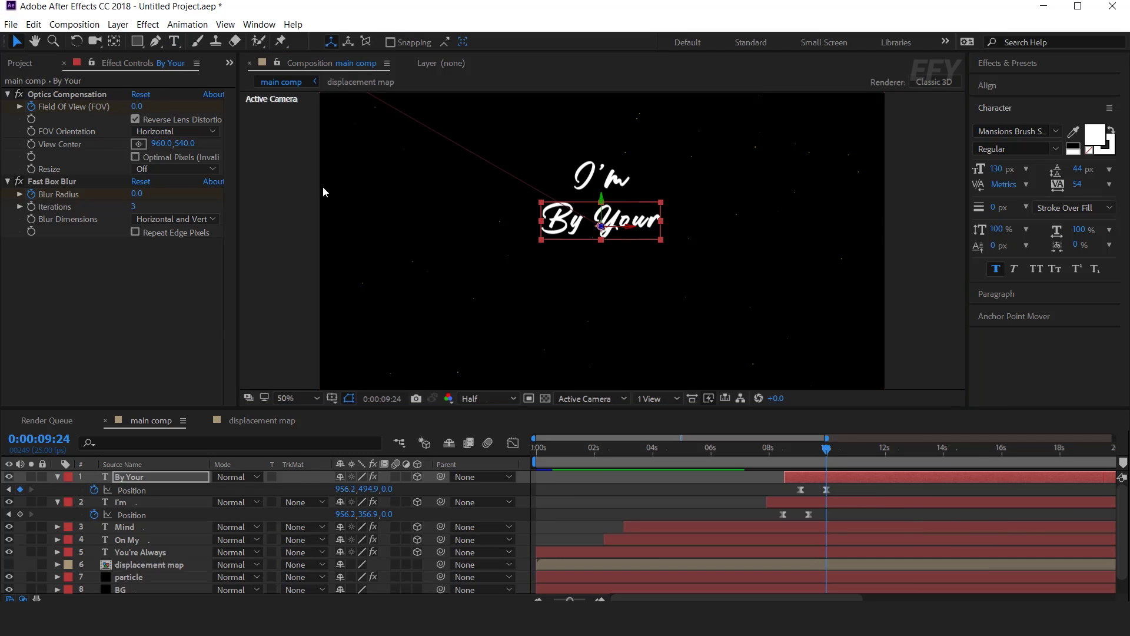
- Change the fill colour of the "By Your" text to golden yellow and return to 0:00:07:07 for playback
left_click(1095, 136)
left_click_drag(246, 304, 246, 327)
left_click(227, 160)
left_click(364, 159)
left_click(749, 457)
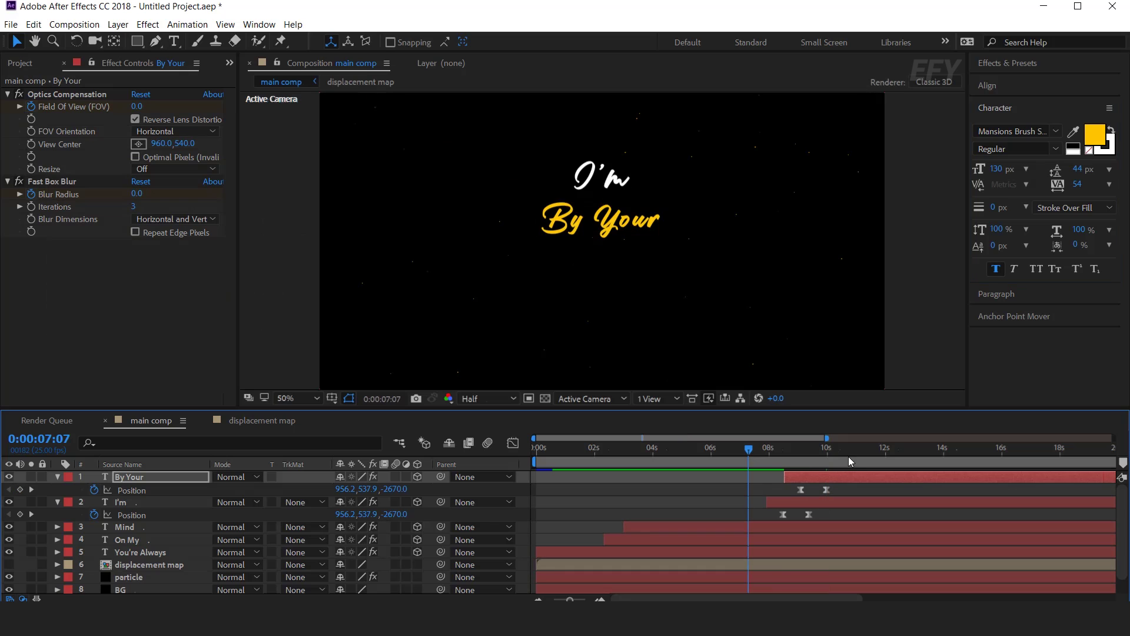
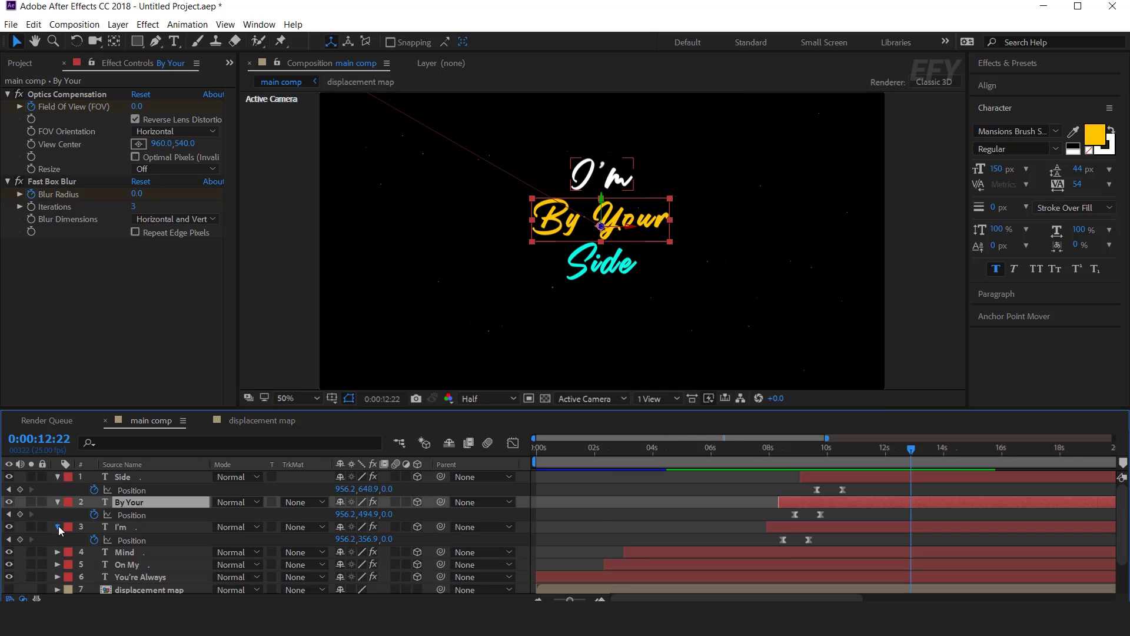
- Collapse the "By Your" and "Side" layers in the timeline
left_click(57, 502)
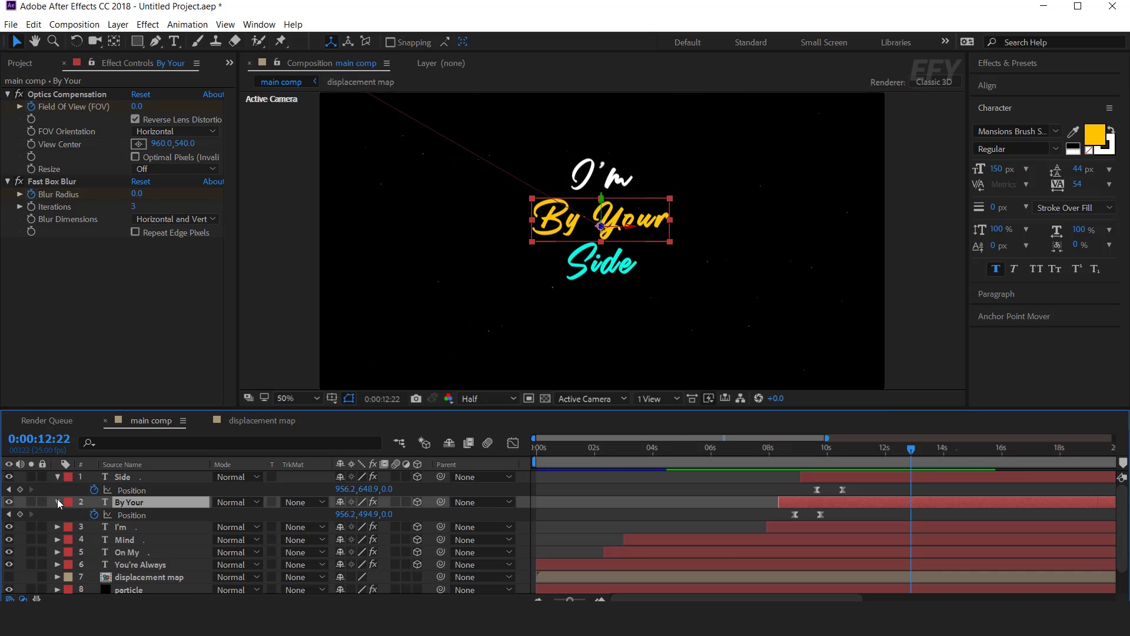
left_click(58, 500)
left_click(57, 477)
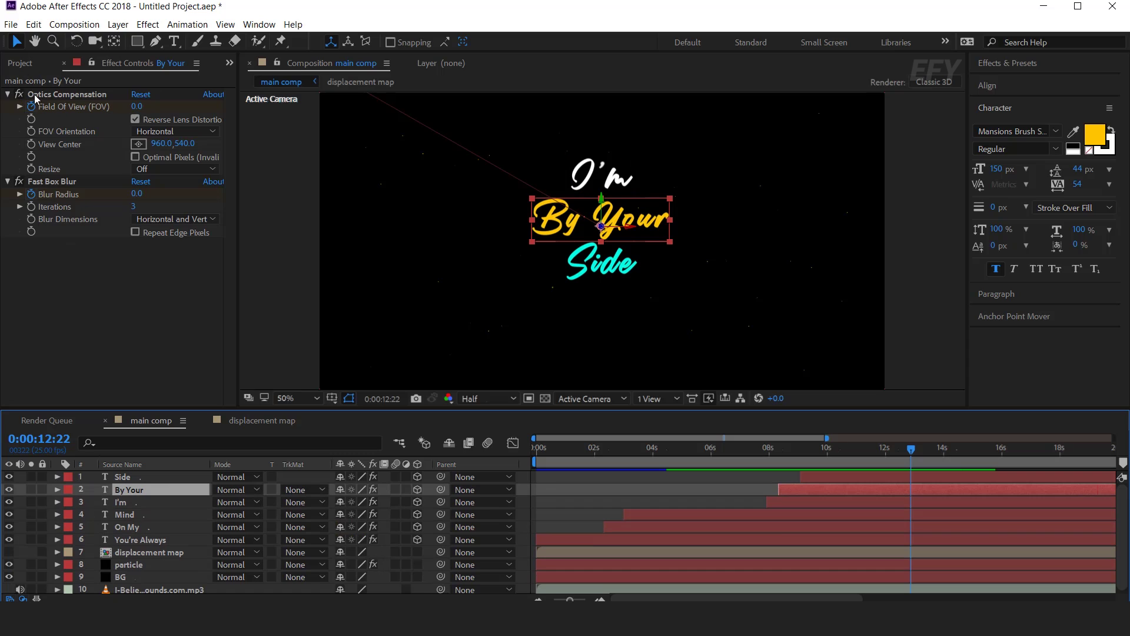
- Add LEAK.mp4 as the top layer of the main comp and set its blending mode to Screen
left_click(20, 63)
left_click(130, 335)
left_click(40, 223)
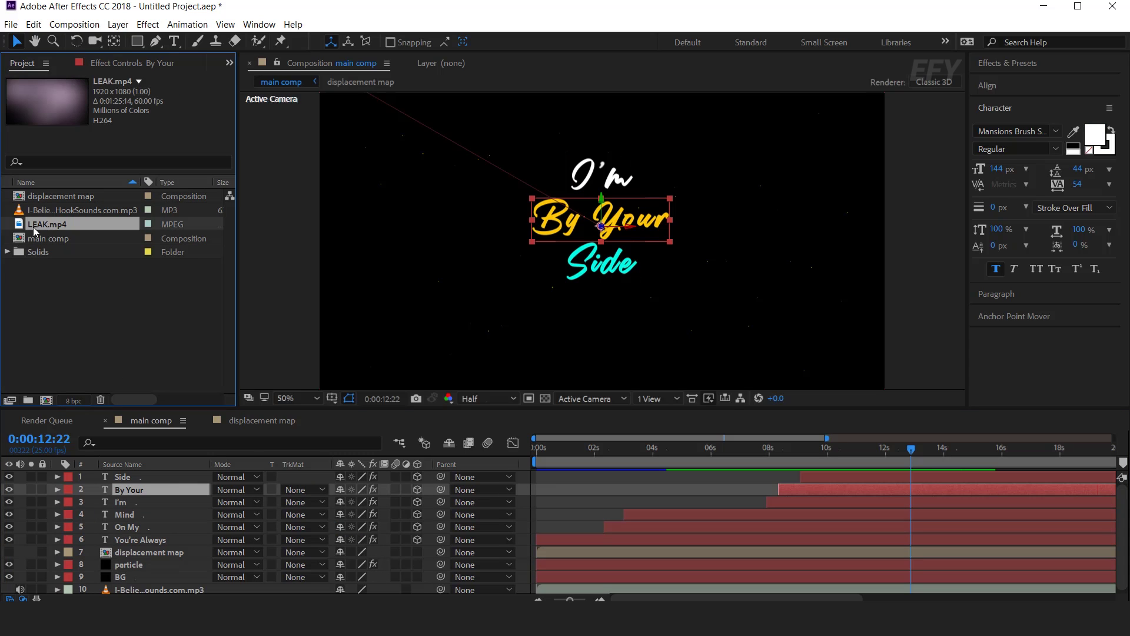
left_click_drag(152, 438, 152, 475)
left_click(246, 477)
left_click(281, 247)
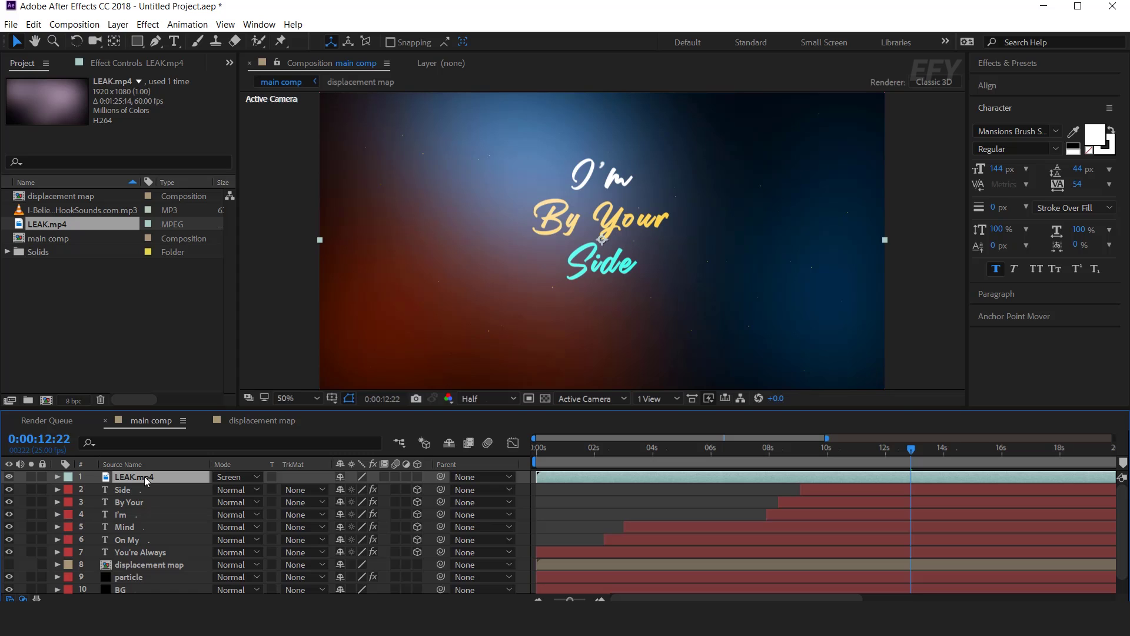
- Set the LEAK.mp4 layer's Opacity to 40% and collapse the layer
key("t")
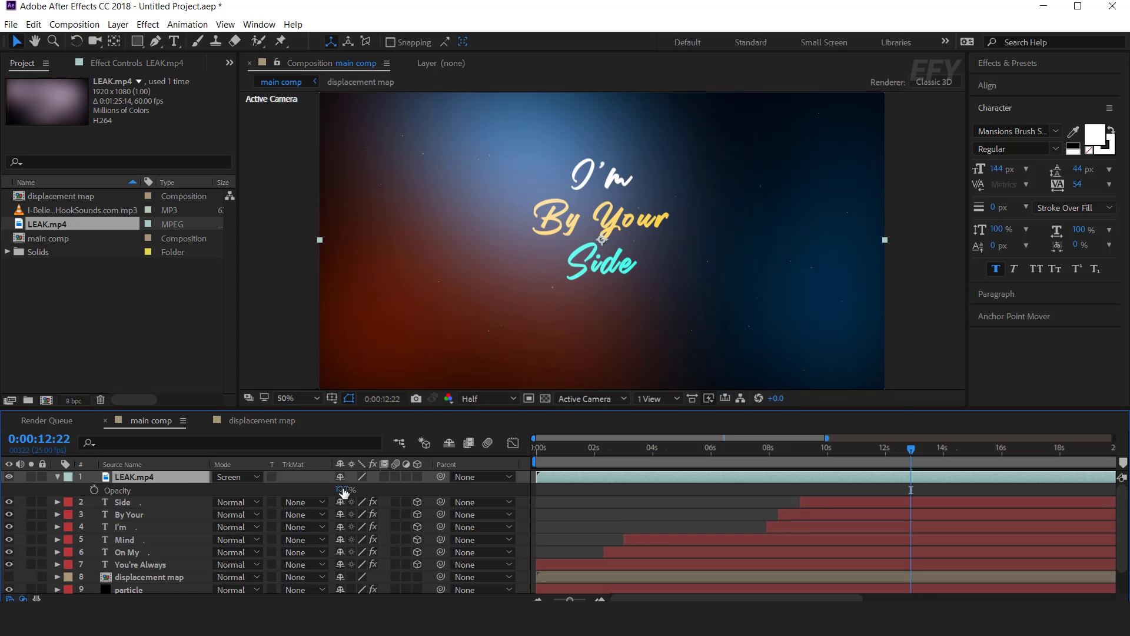
key("Return")
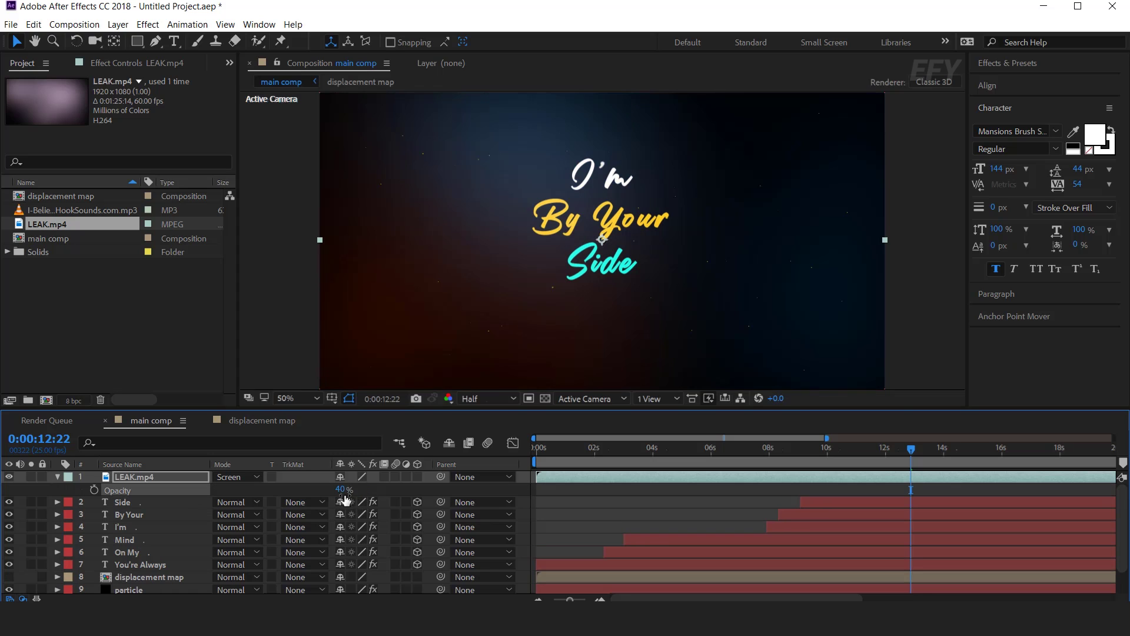
left_click(57, 477)
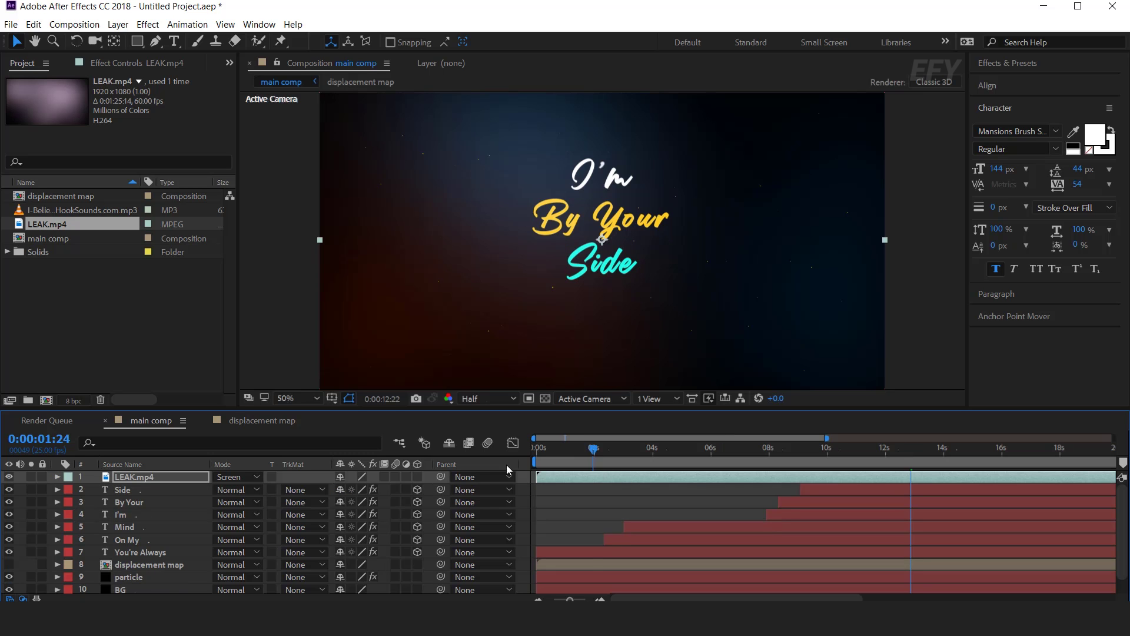
- Play back the comp from 0:00:07:13 to check the light leak over the second lyric group and its fade-out
left_click(756, 450)
key("space")
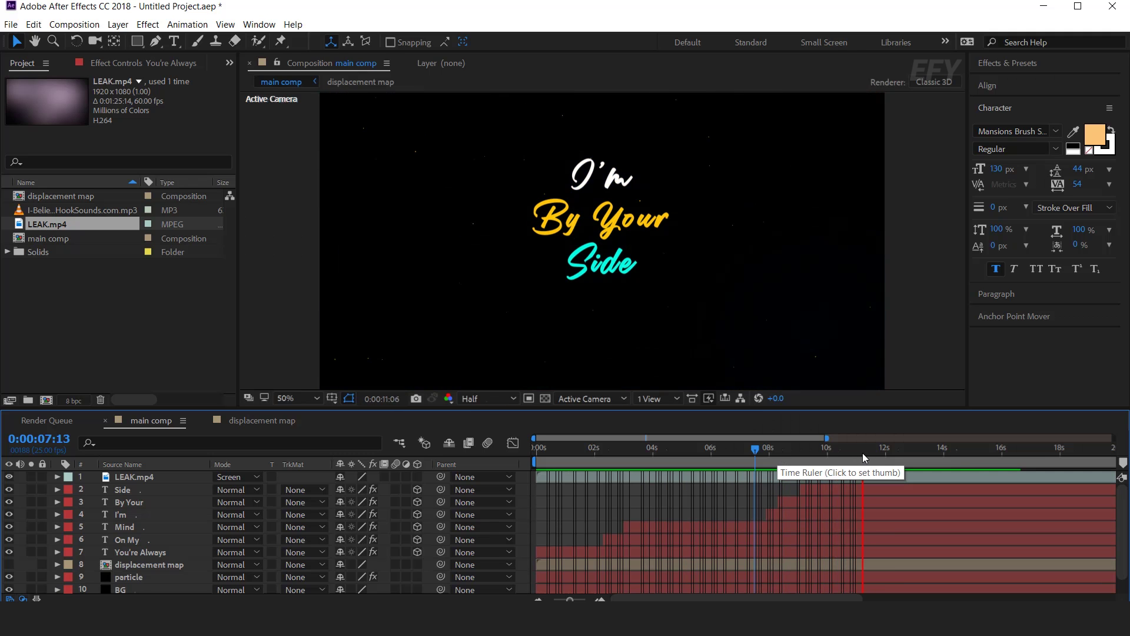
left_click(935, 458)
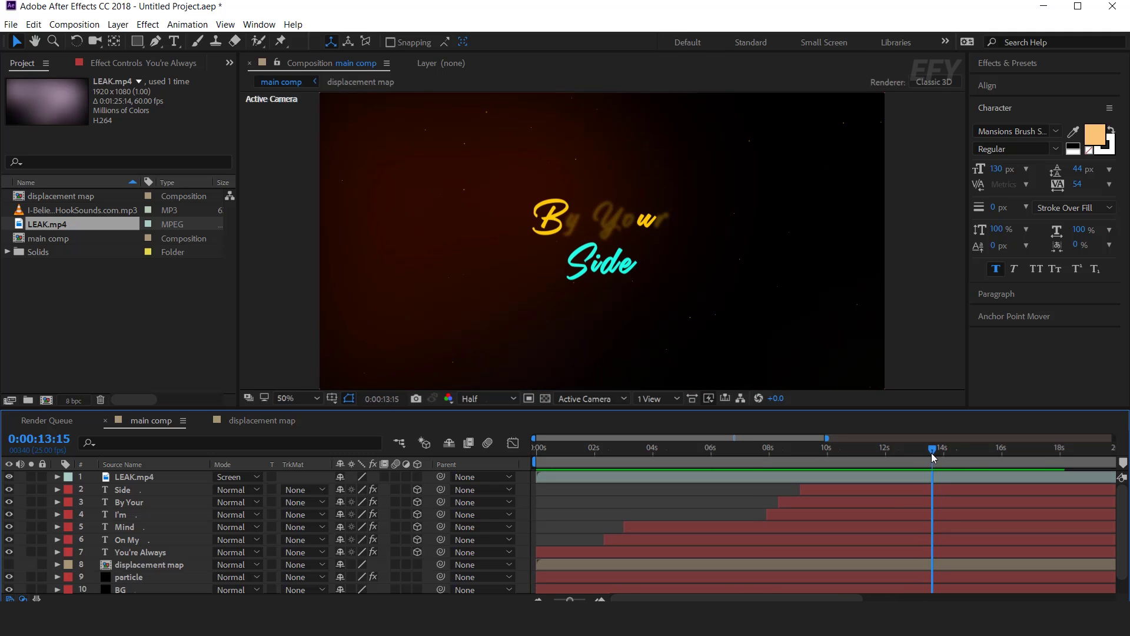
- Select the "Side", "By Your" and "I'm" layers at 0:00:13:06 and reveal their keyframed properties
left_click_drag(927, 460, 922, 454)
left_click(924, 490)
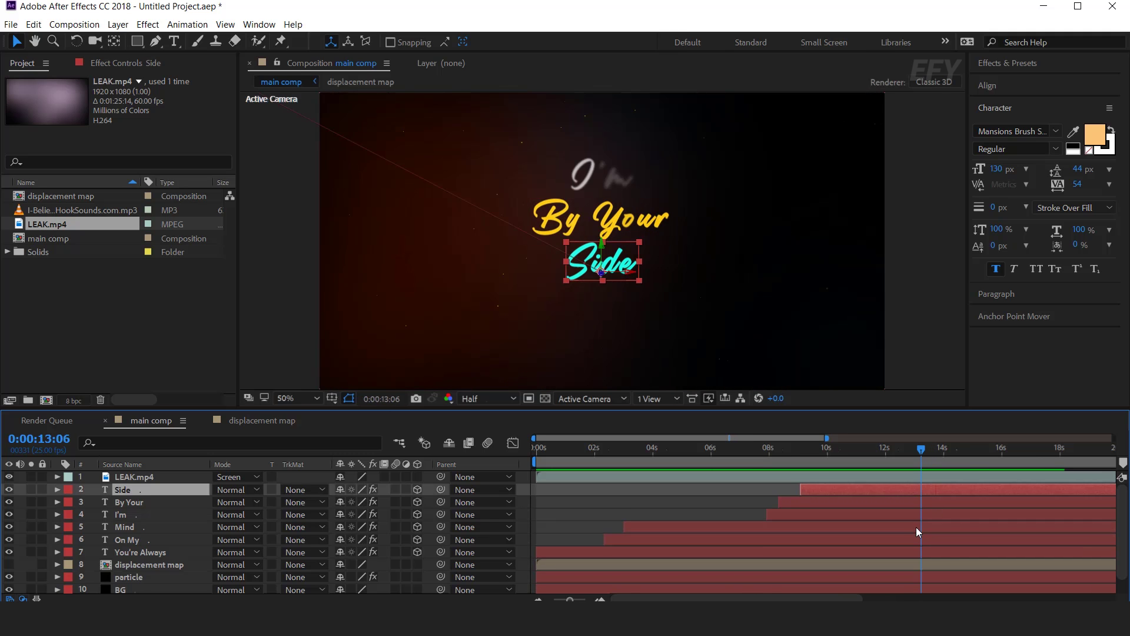
left_click(922, 526, "shift")
left_click(796, 495)
left_click(808, 491)
left_click(814, 515, "shift")
key("u")
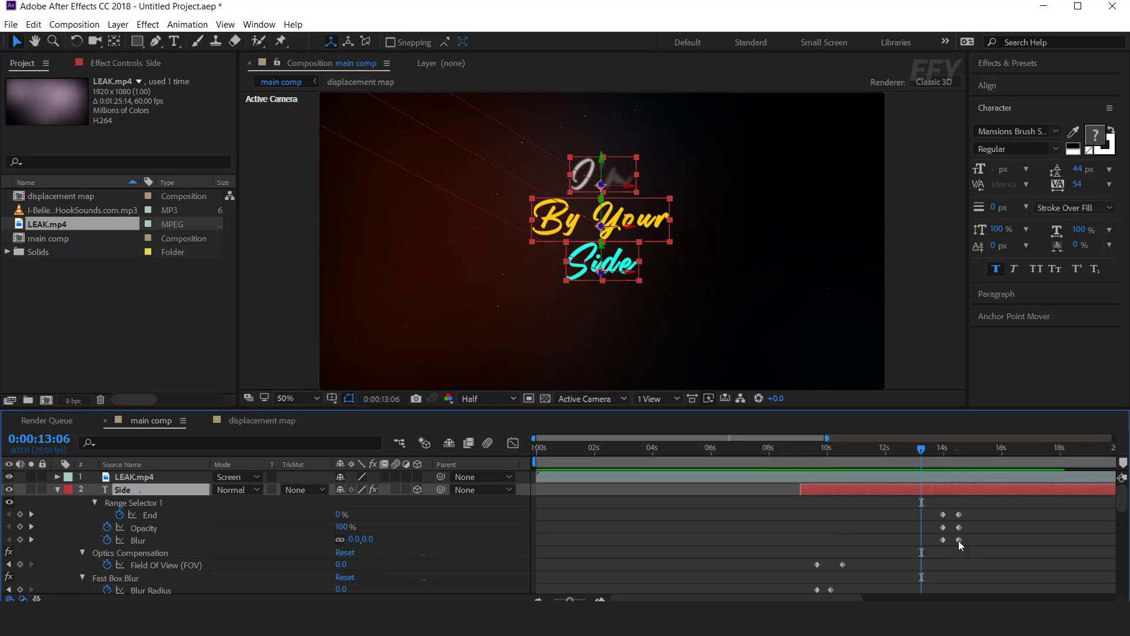
scroll(947, 533, "down", 5)
key("j")
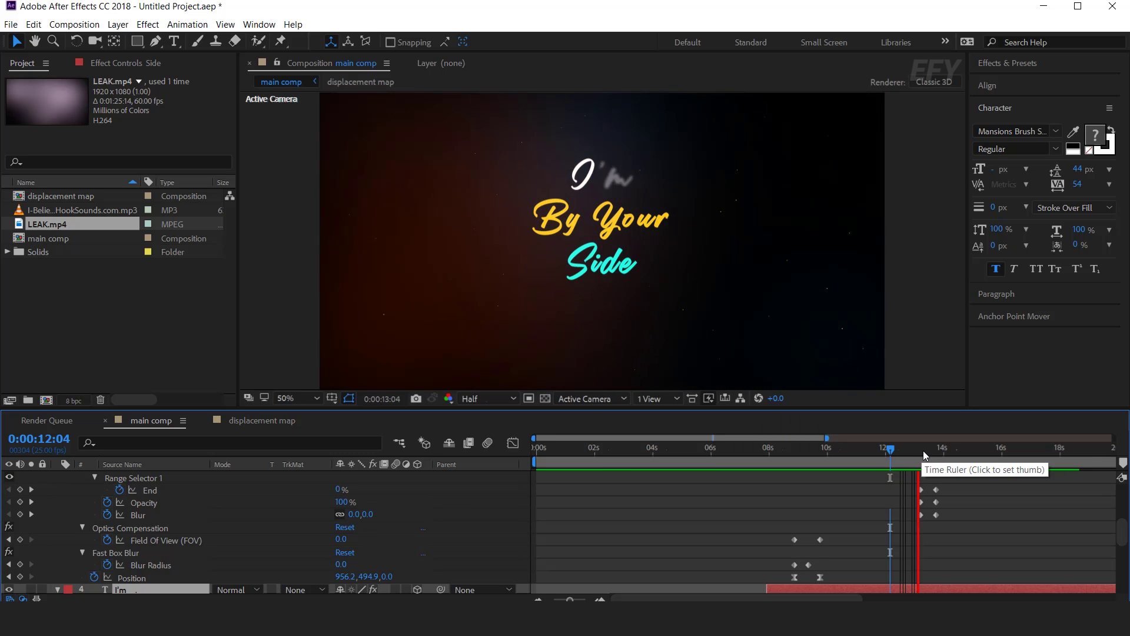
- Retime the End, Opacity and Blur keyframes of "Side" and "By Your" so both fade-outs end just after 0:00:14:00
left_click(934, 455)
left_click_drag(935, 456, 941, 461)
scroll(959, 517, "up", 5)
scroll(963, 522, "down", 5)
mouse_move(959, 523)
left_mouse_down()
mouse_move(900, 570)
mouse_move(956, 542)
mouse_move(925, 546)
mouse_move(946, 515)
left_mouse_up()
scroll(943, 526, "down", 3)
scroll(959, 532, "up", 6)
key("space")
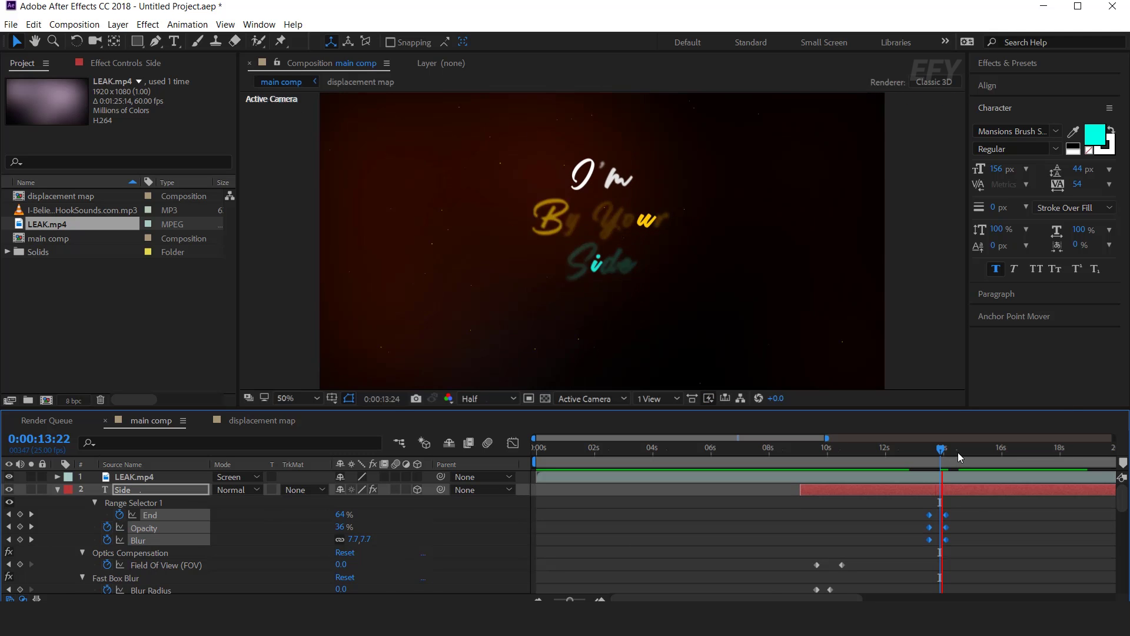
- Shift the fade-out keyframes of the "Side", "By Your" and "I'm" layers slightly earlier and collapse all layers
left_click(907, 459)
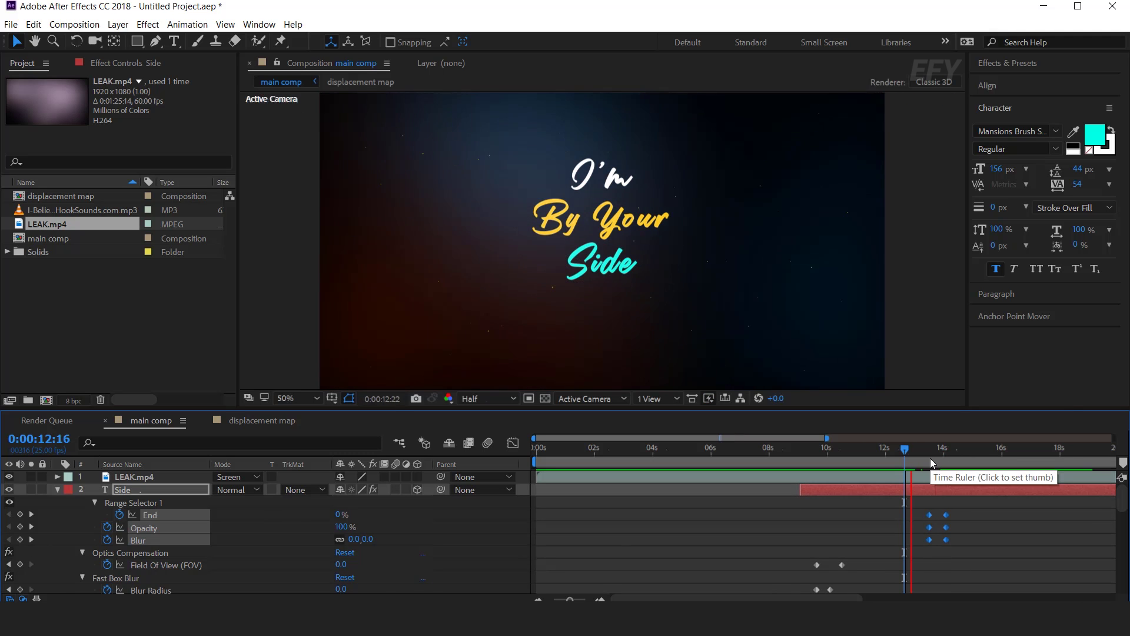
left_click_drag(930, 458, 944, 524)
scroll(941, 513, "down", 3)
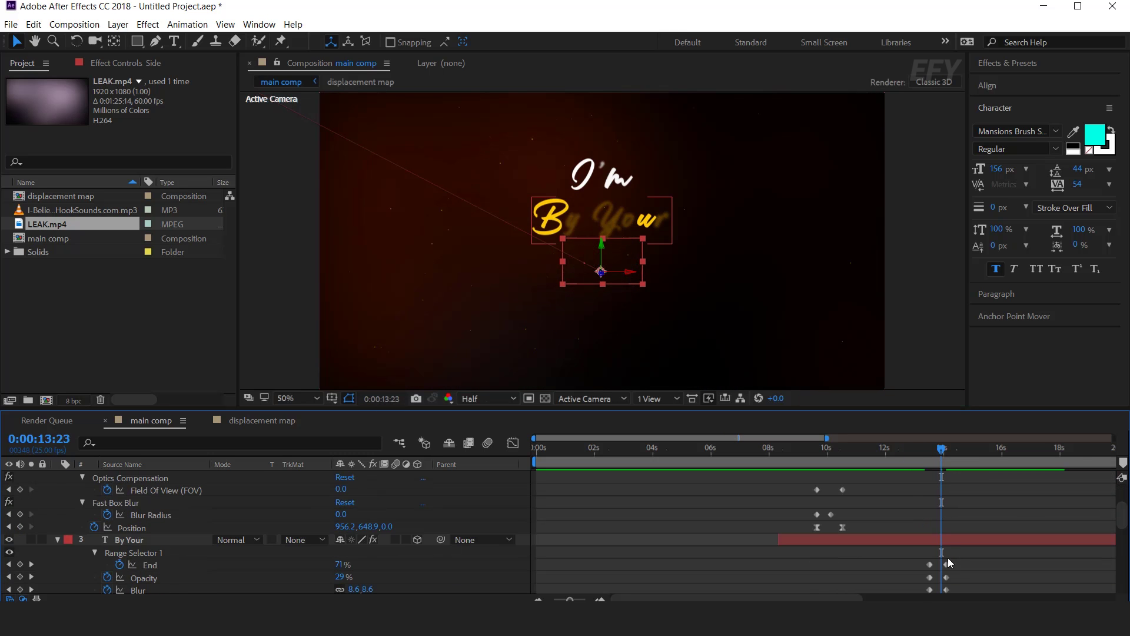
left_click(947, 563)
scroll(948, 548, "up", 5)
left_click(944, 540)
scroll(965, 551, "up", 5)
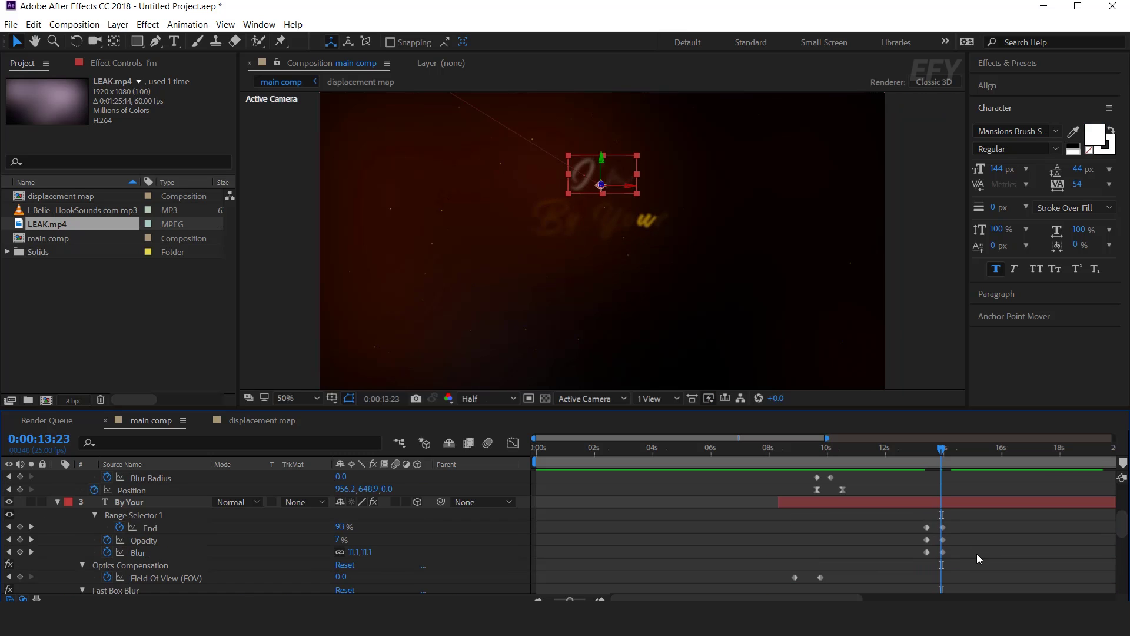
key("ctrl+shift+a")
key("u")
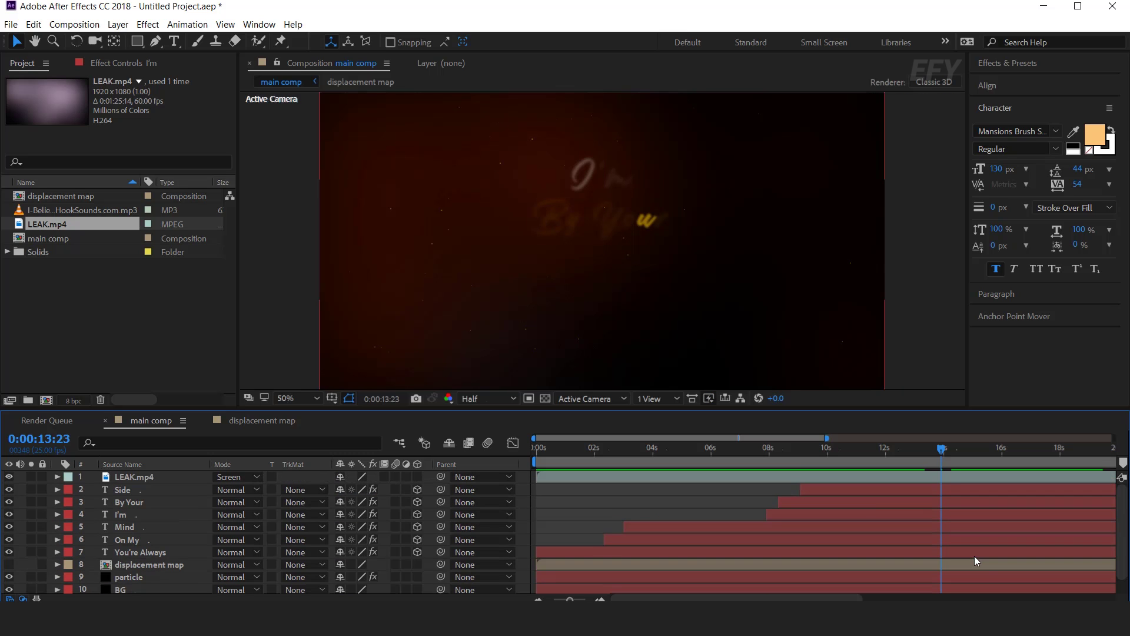
- Create a two-node camera with the 35mm preset in the main comp
left_click_drag(744, 459, 595, 452)
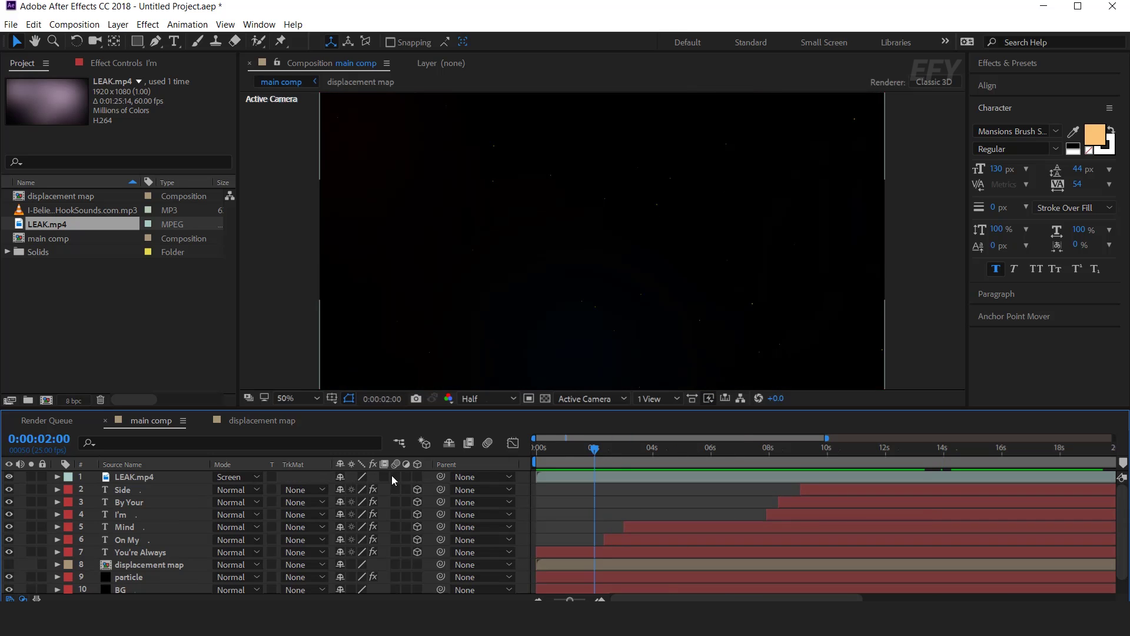
right_click(275, 301)
mouse_move(297, 311)
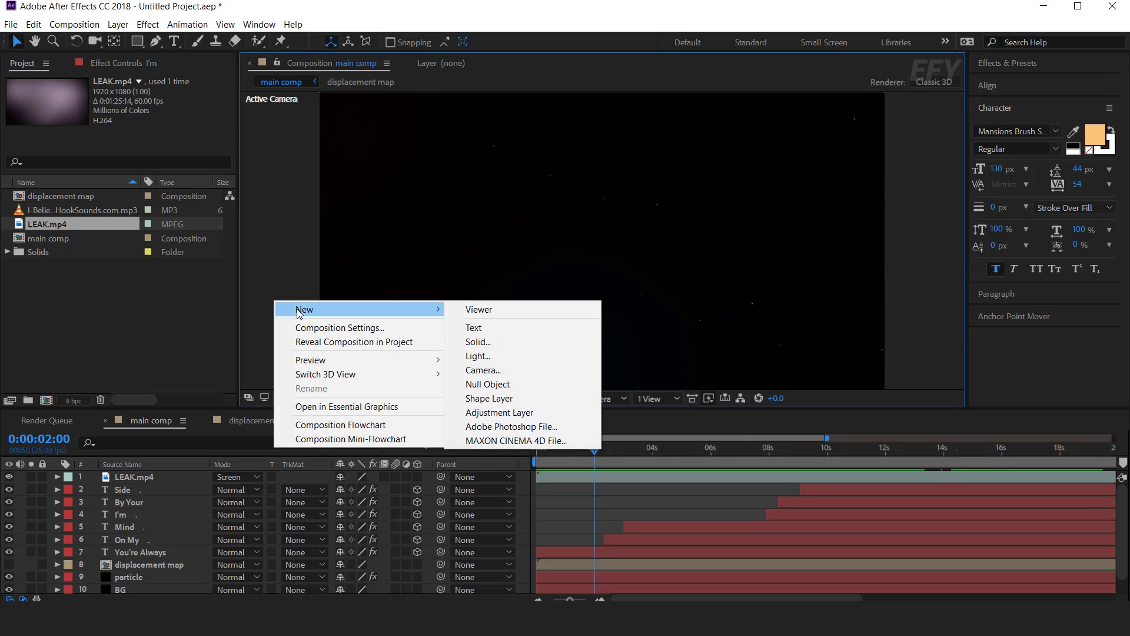
left_click(500, 371)
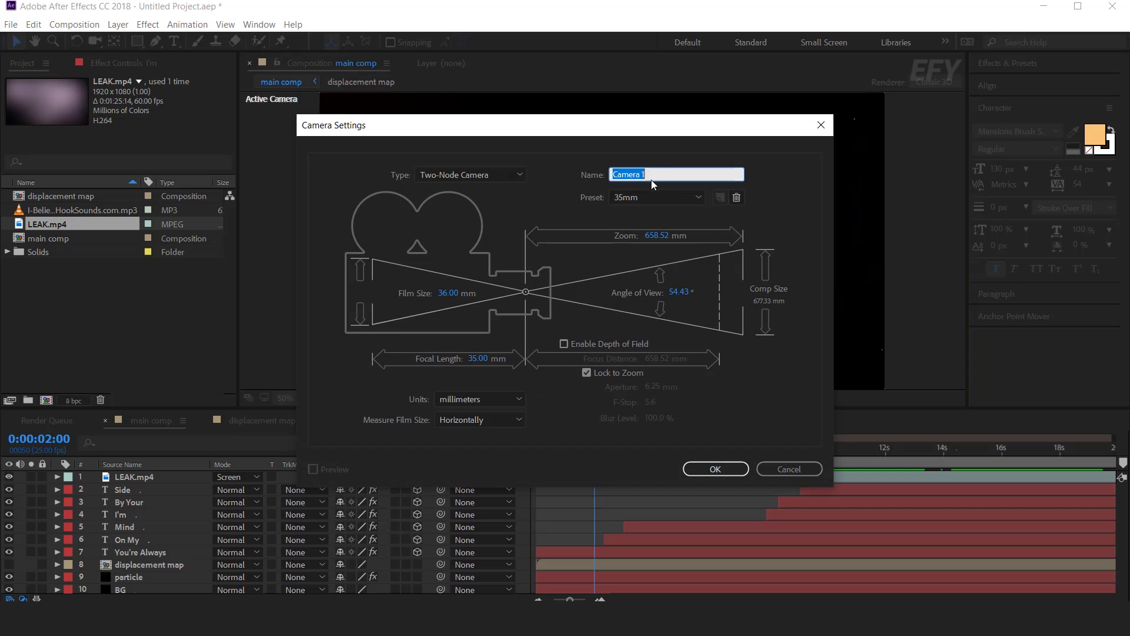
left_click(706, 470)
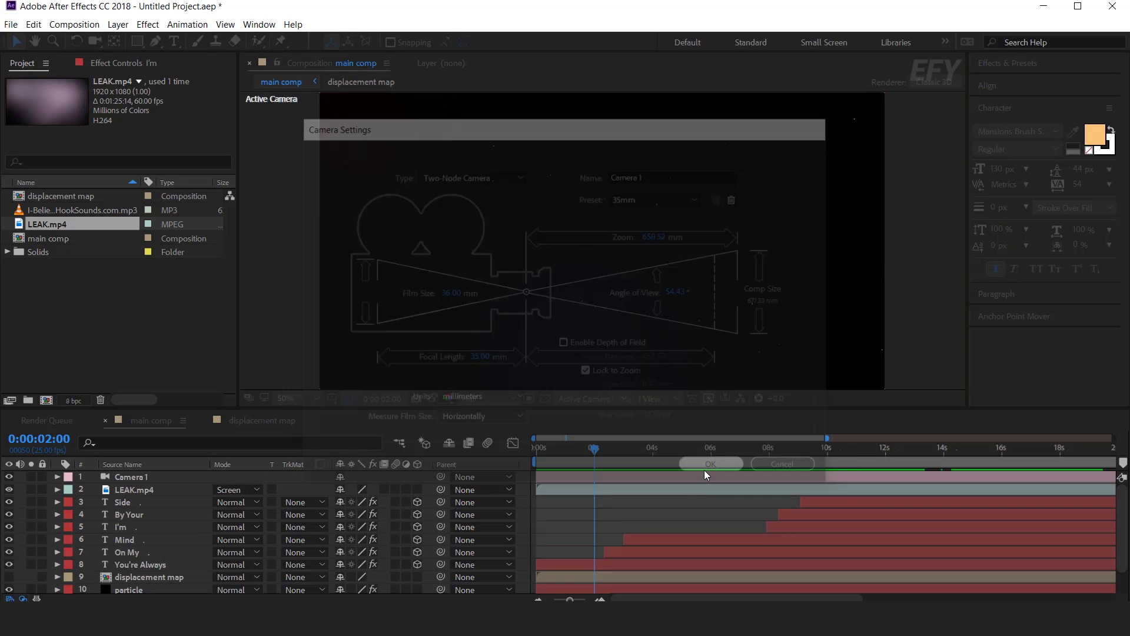
- Apply a wiggle(10,20) expression to the camera's Position and play back the comp
key("p")
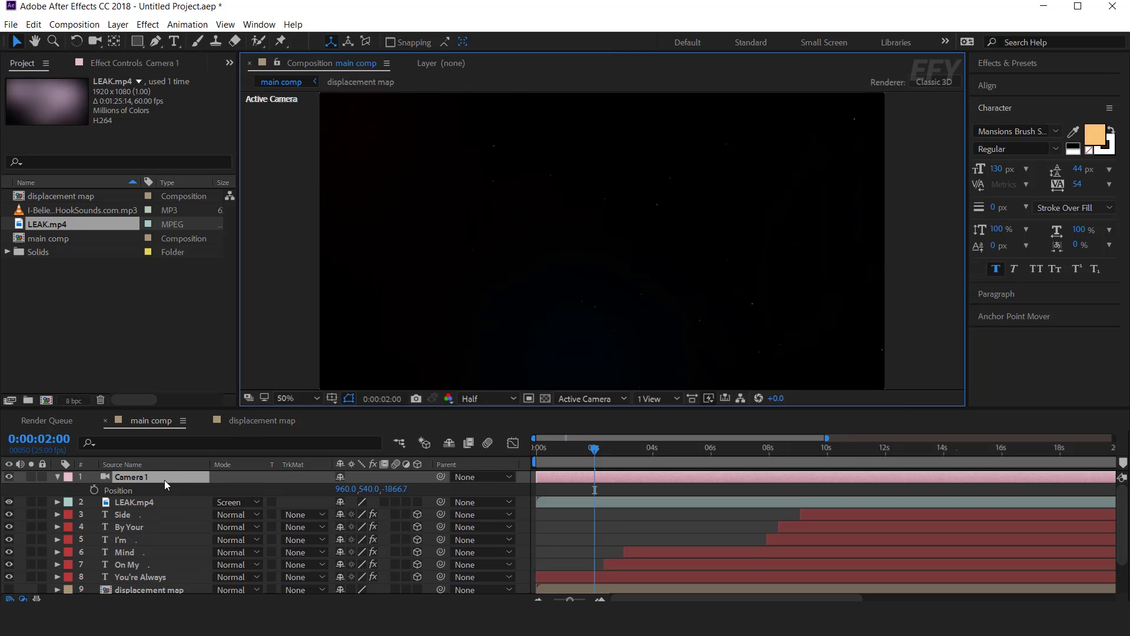
left_click(94, 491, "alt")
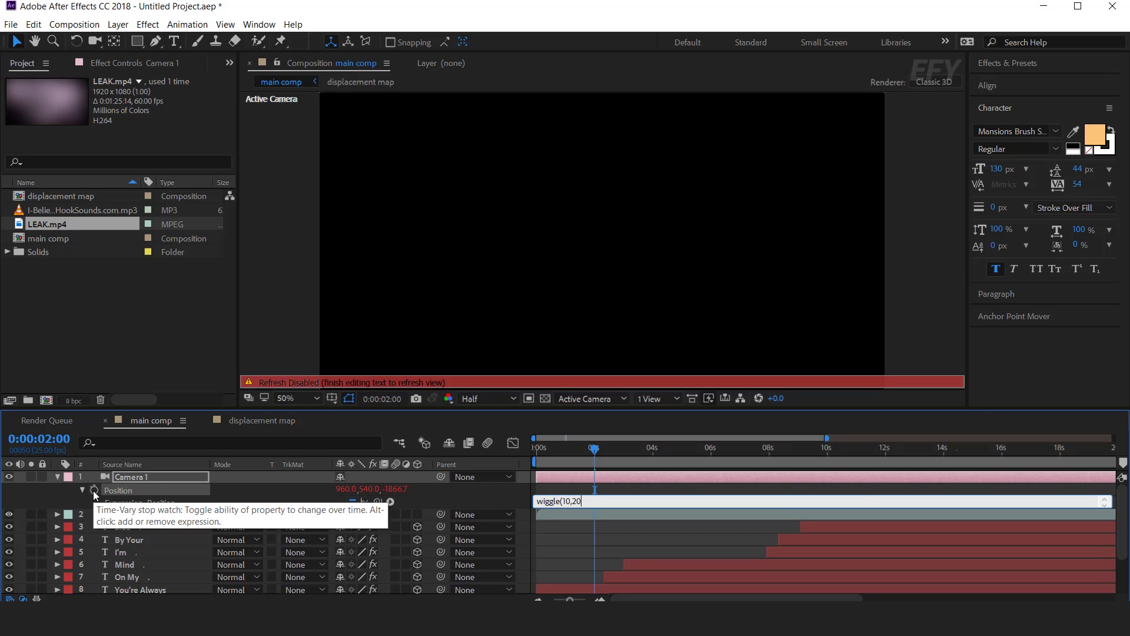
left_click(651, 526)
key("u")
key("space")
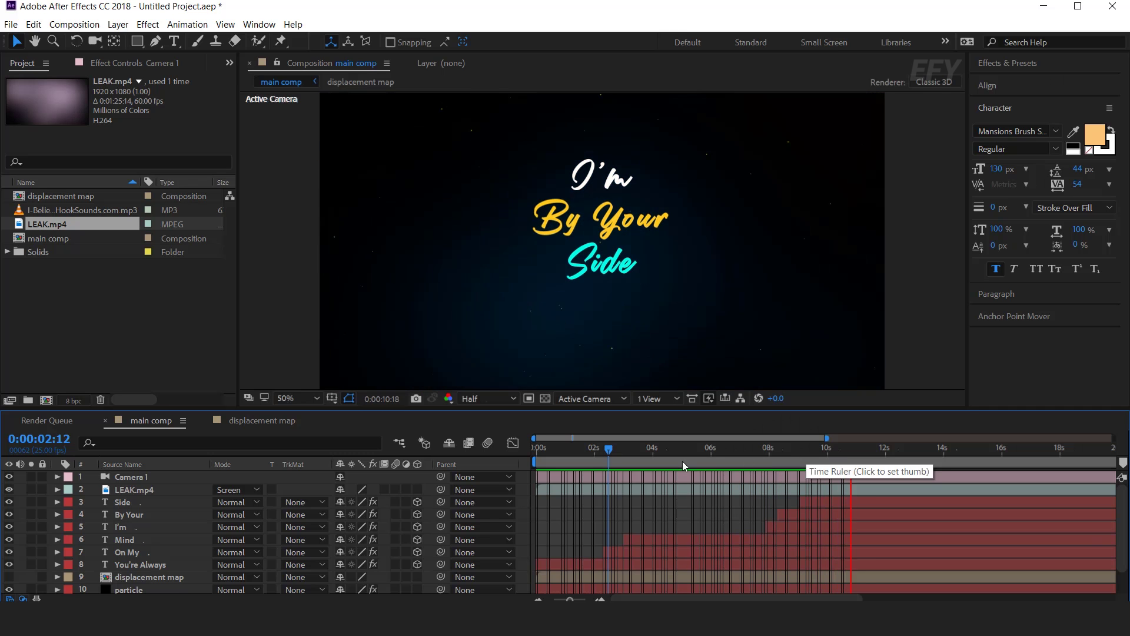
- Move to 0:00:07:11 and open the Starter Pack in AEJuice Pack Manager 3, placing its window clear of the composition
left_click_drag(679, 458, 754, 458)
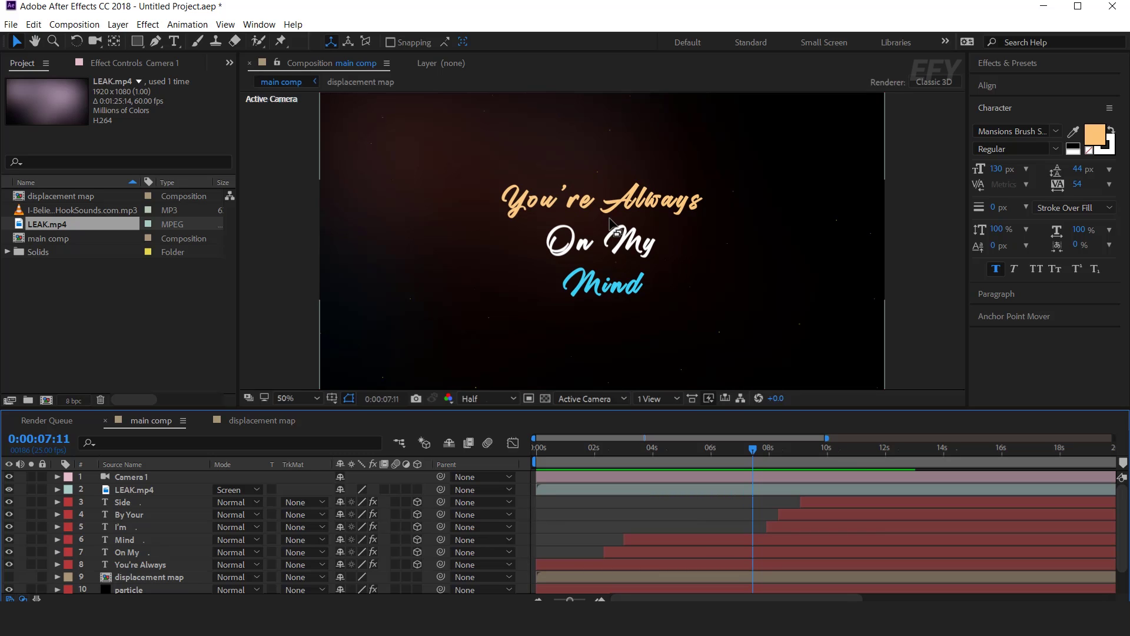
left_click(260, 26)
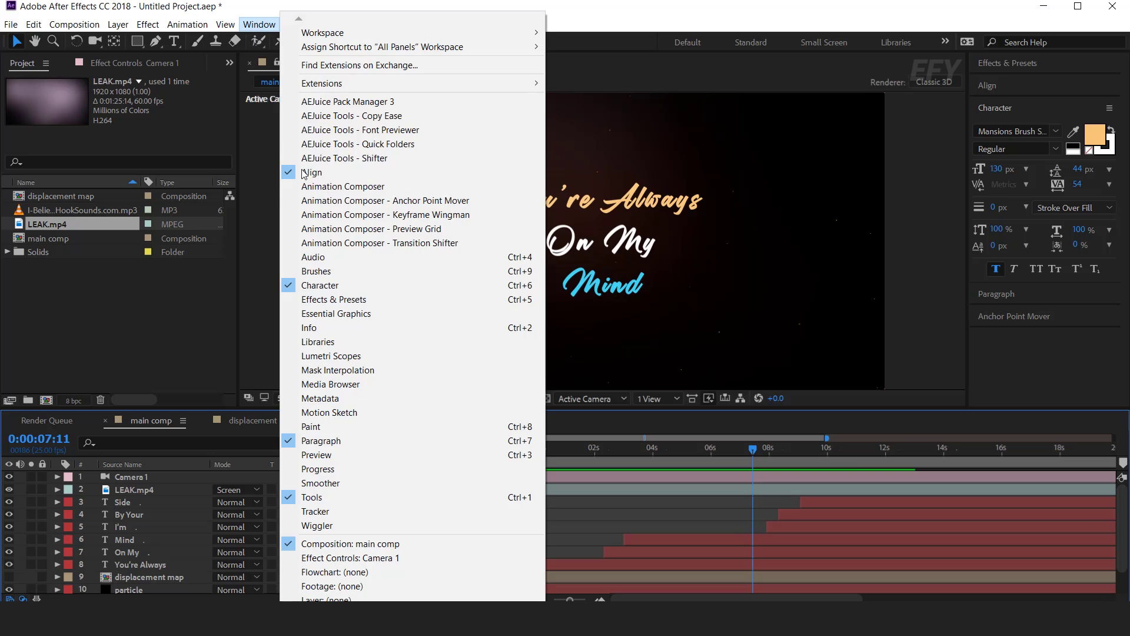
left_click(355, 104)
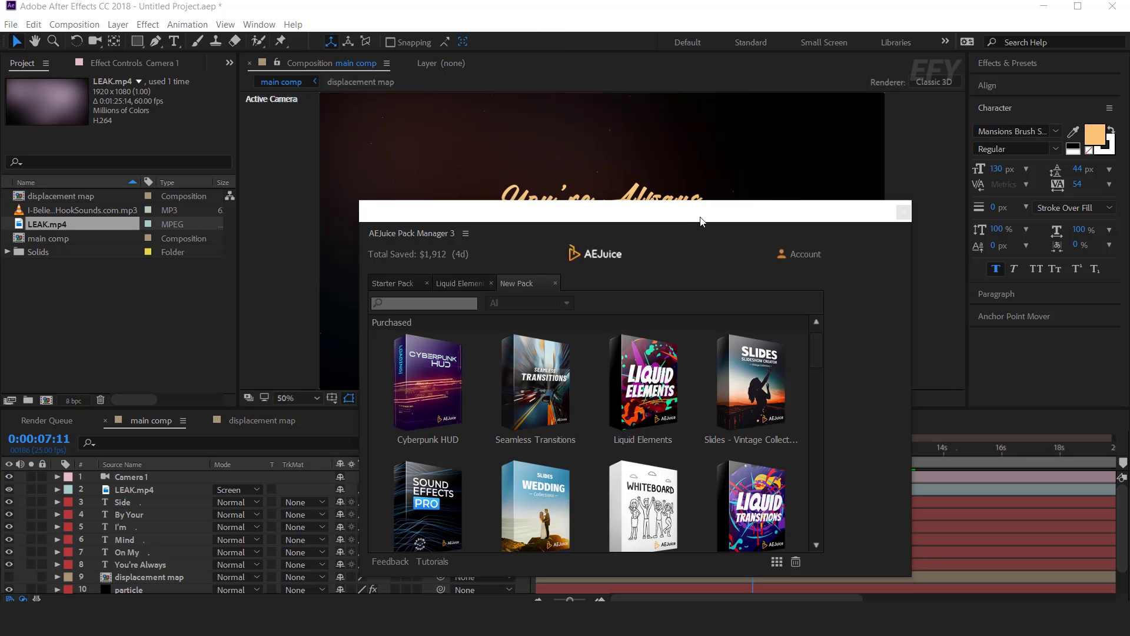
left_click(391, 188)
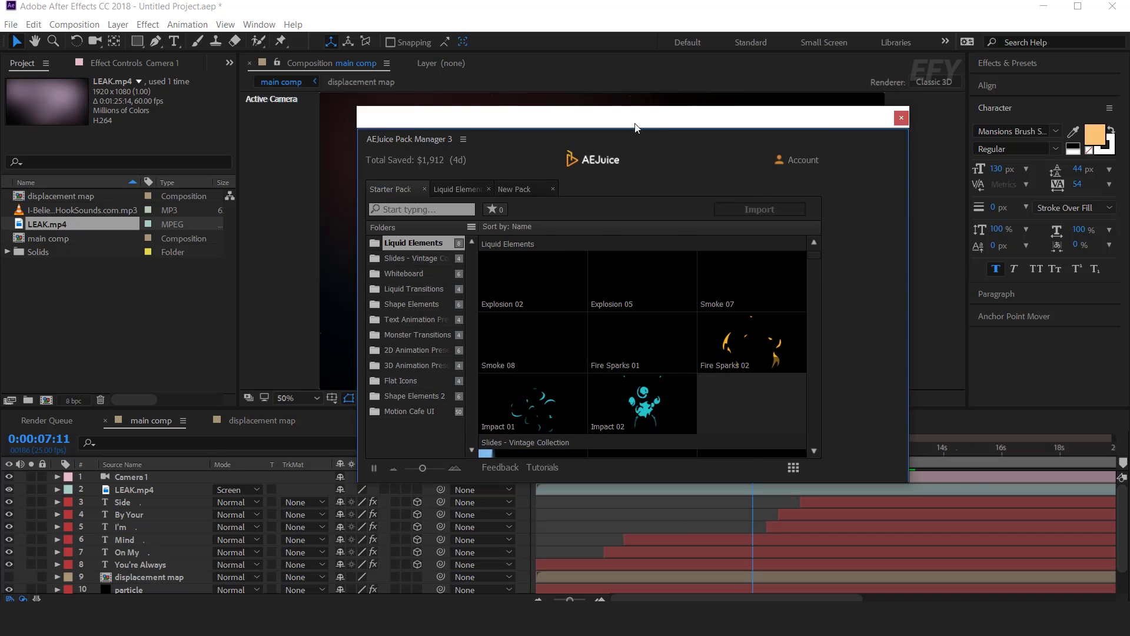
left_click_drag(637, 112, 942, 222)
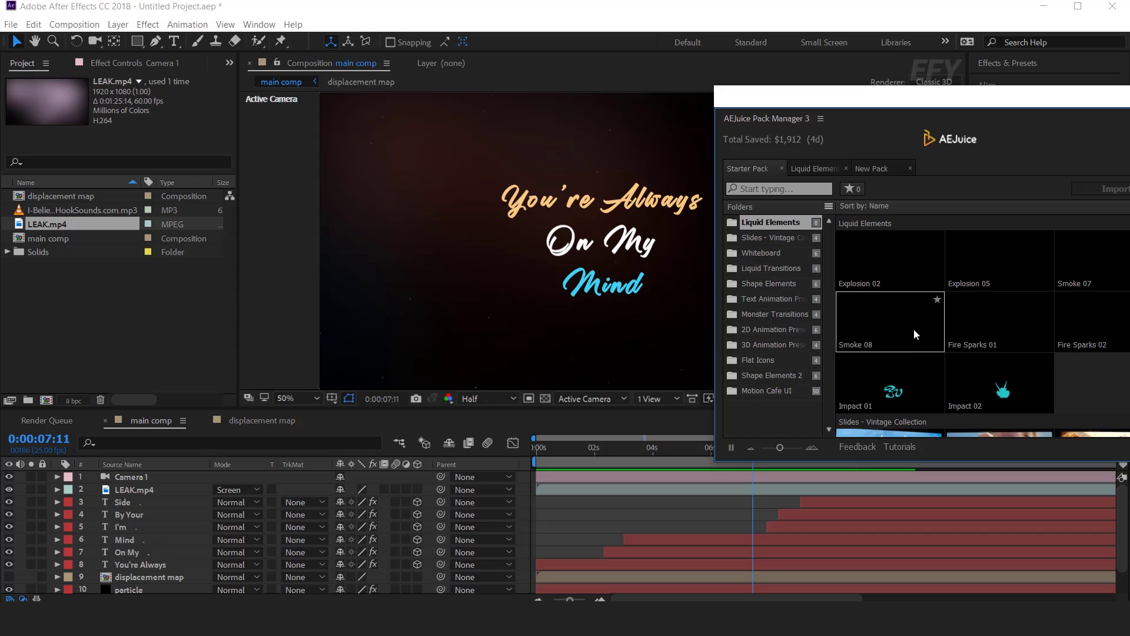
- Add the Smoke 08 and Impact 01 liquid elements on either side of the lyrics and scale Impact 01 down
left_click_drag(913, 328, 508, 278)
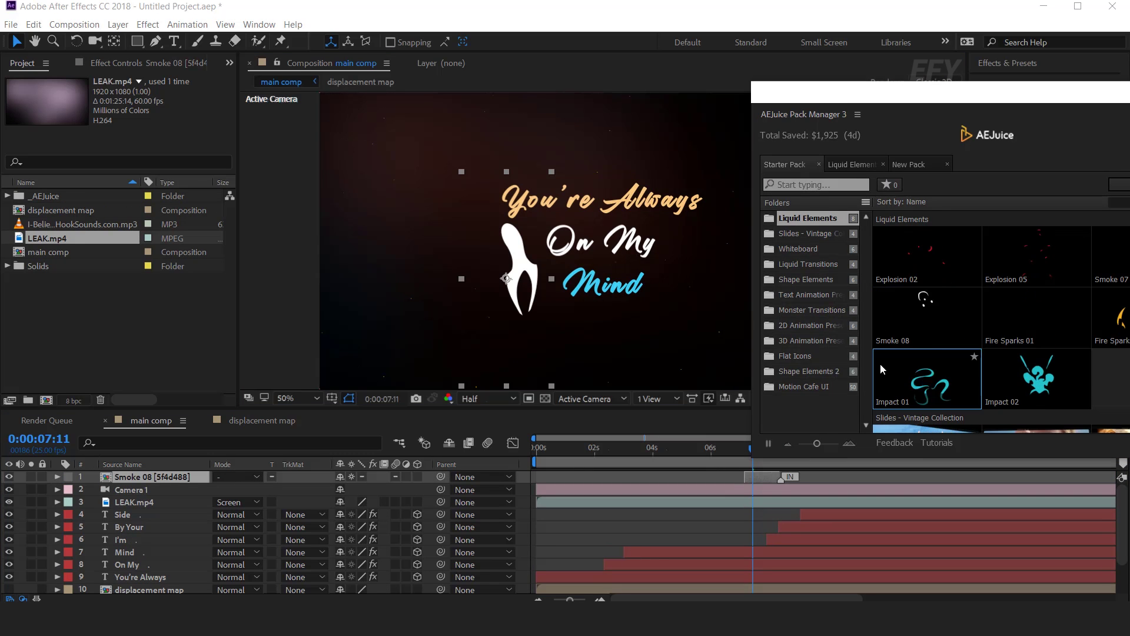
left_click_drag(689, 279, 689, 278)
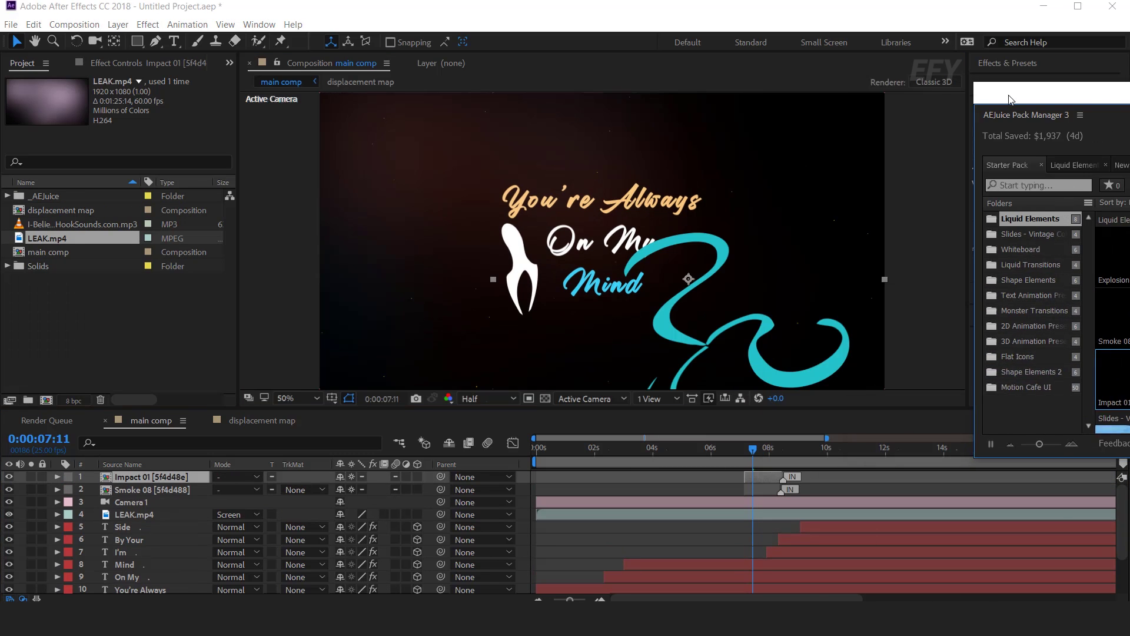
left_click_drag(795, 288, 740, 211)
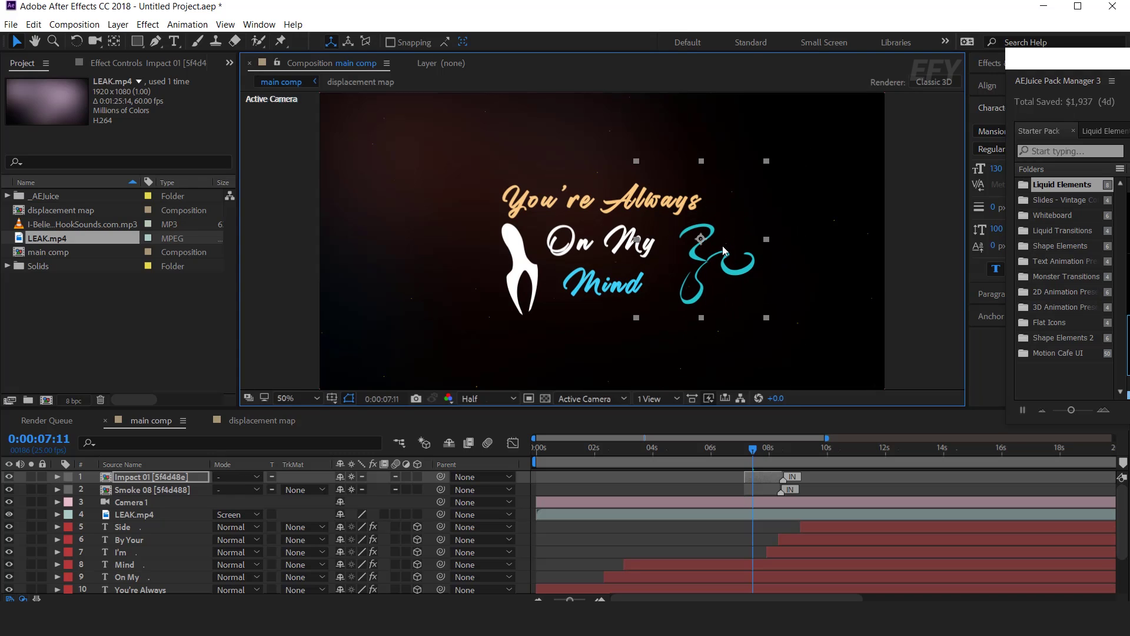
- Rotate the Smoke 08 element to point diagonally up towards the text and scale it down
left_click(486, 281)
key("w")
left_click_drag(530, 170, 601, 276)
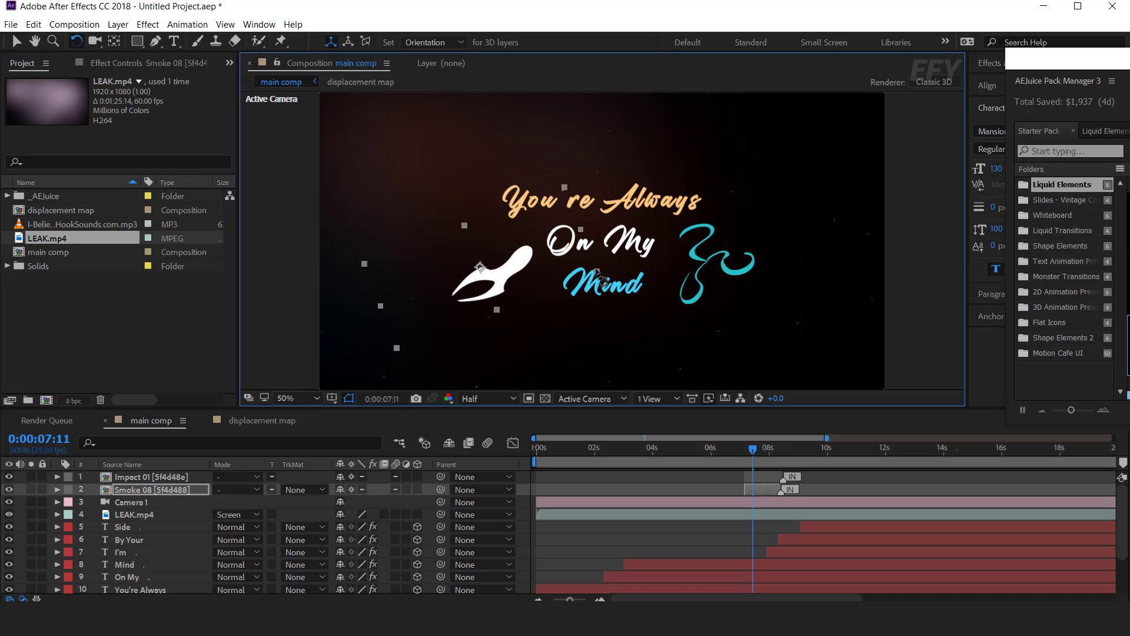
left_click_drag(535, 223, 518, 248)
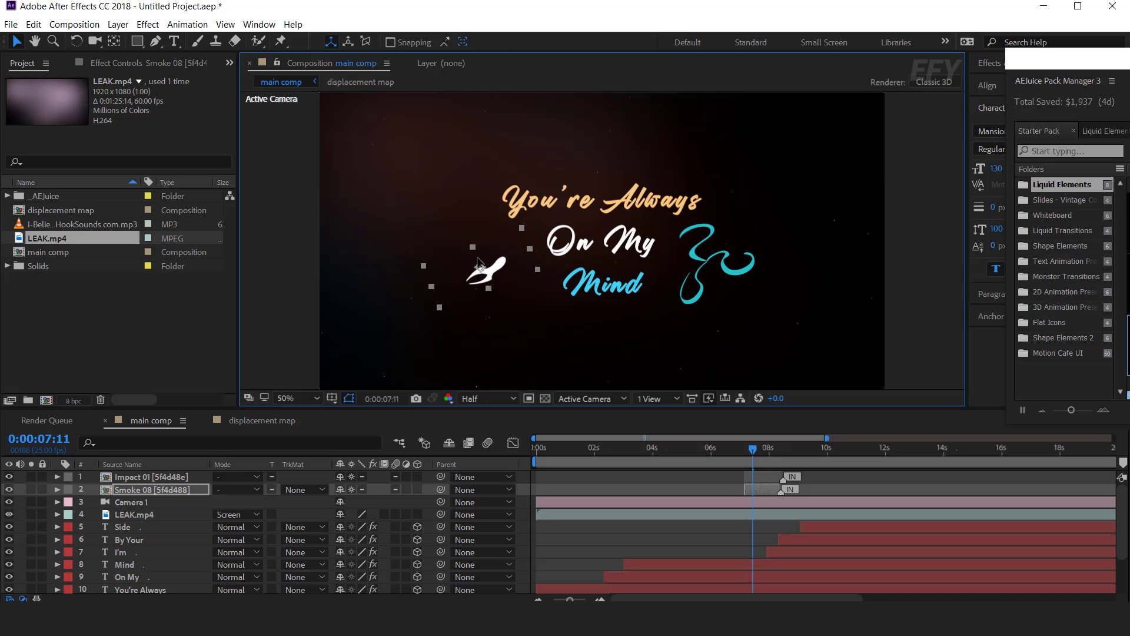
- Shift the Smoke 08 layer to start just before 0:00:03:00 and place the element at the end of "Always"
mouse_move(623, 463)
left_mouse_down()
mouse_move(605, 453)
mouse_move(644, 451)
mouse_move(630, 451)
left_mouse_up()
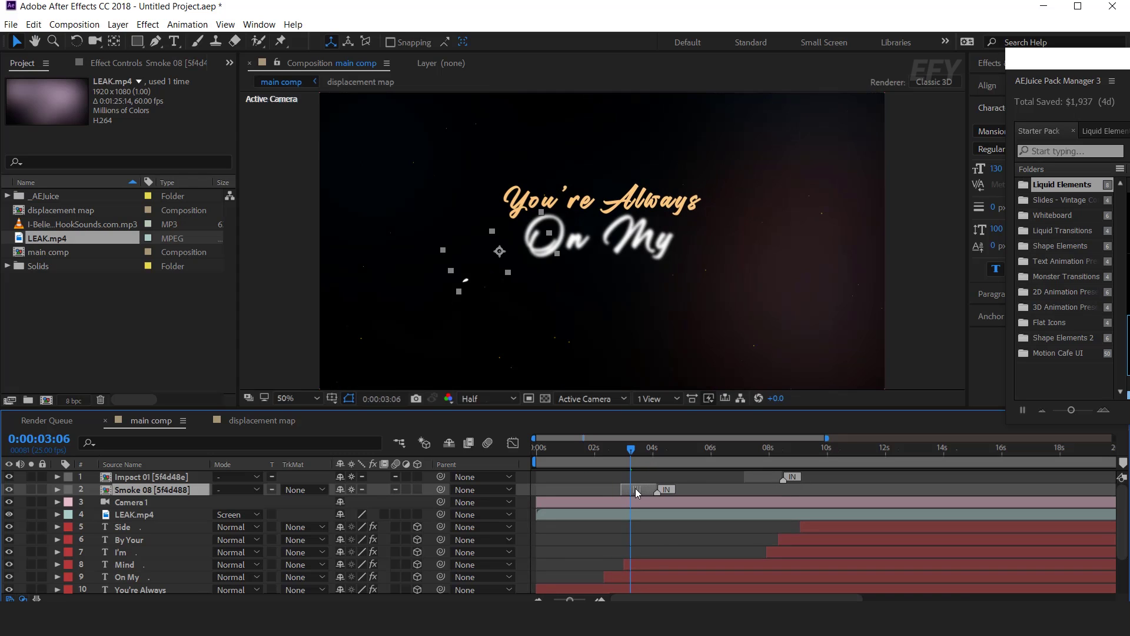
left_click_drag(495, 254, 692, 224)
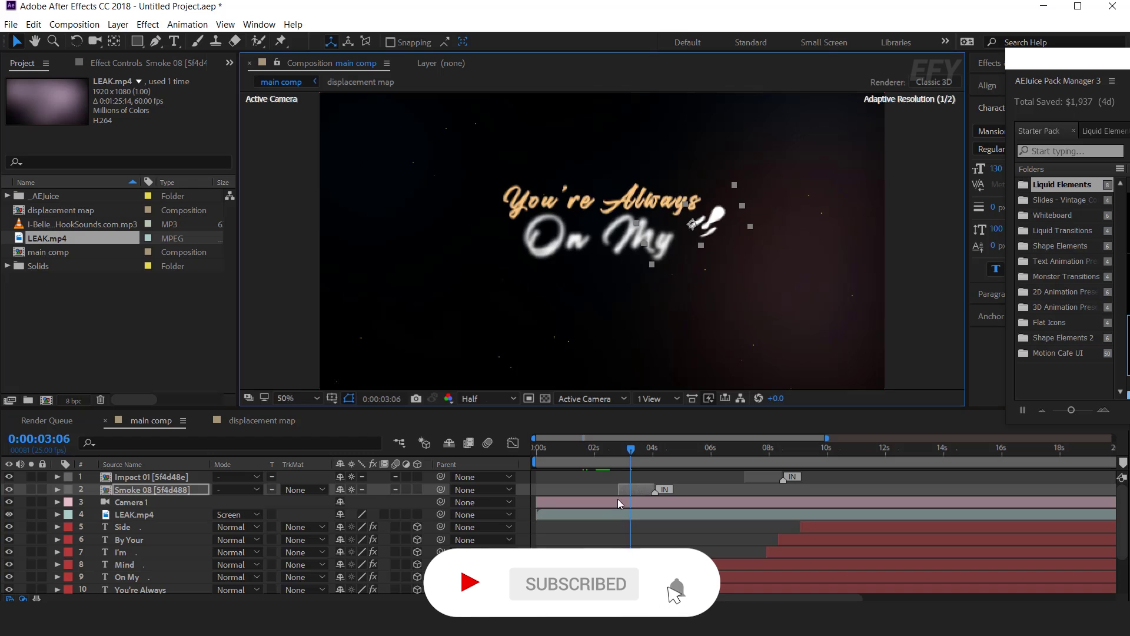
- Shift the Impact 01 layer earlier to play at 0:00:05:01 and position the element just right of "On My Mind"
left_click_drag(620, 449, 683, 454)
left_click(771, 476)
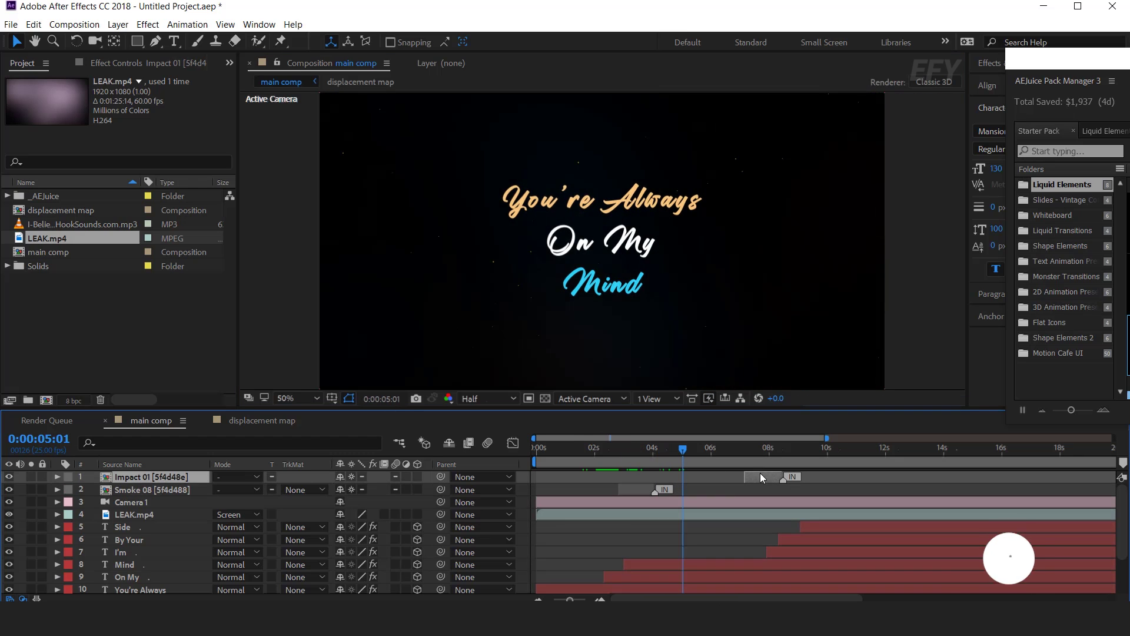
left_click_drag(761, 472, 688, 475)
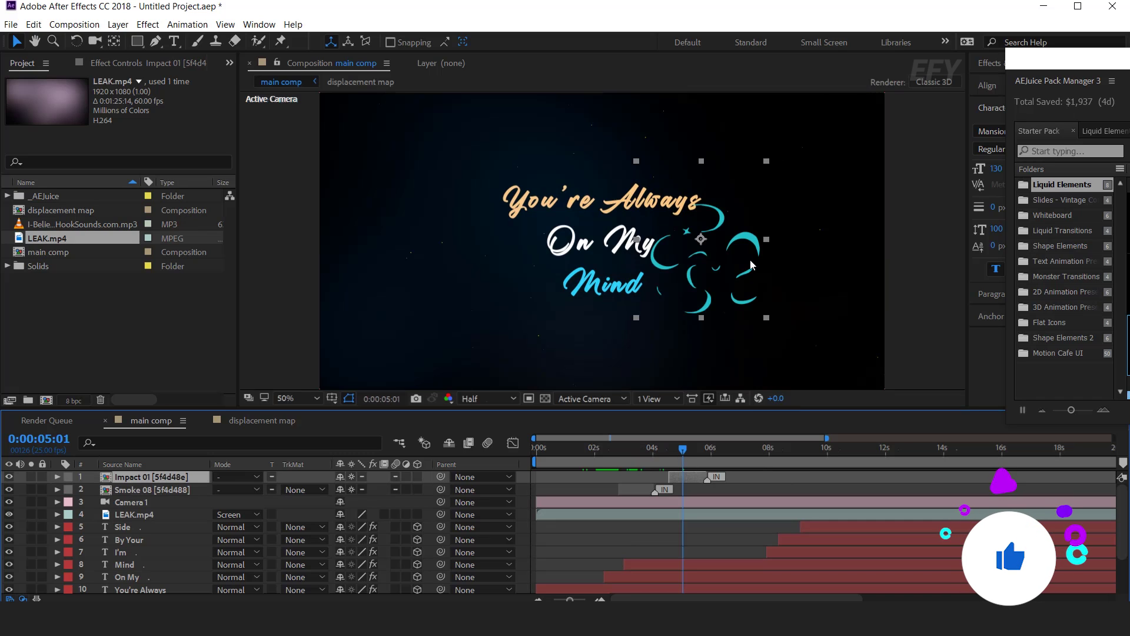
left_click_drag(701, 244, 489, 249)
key("ctrl+z")
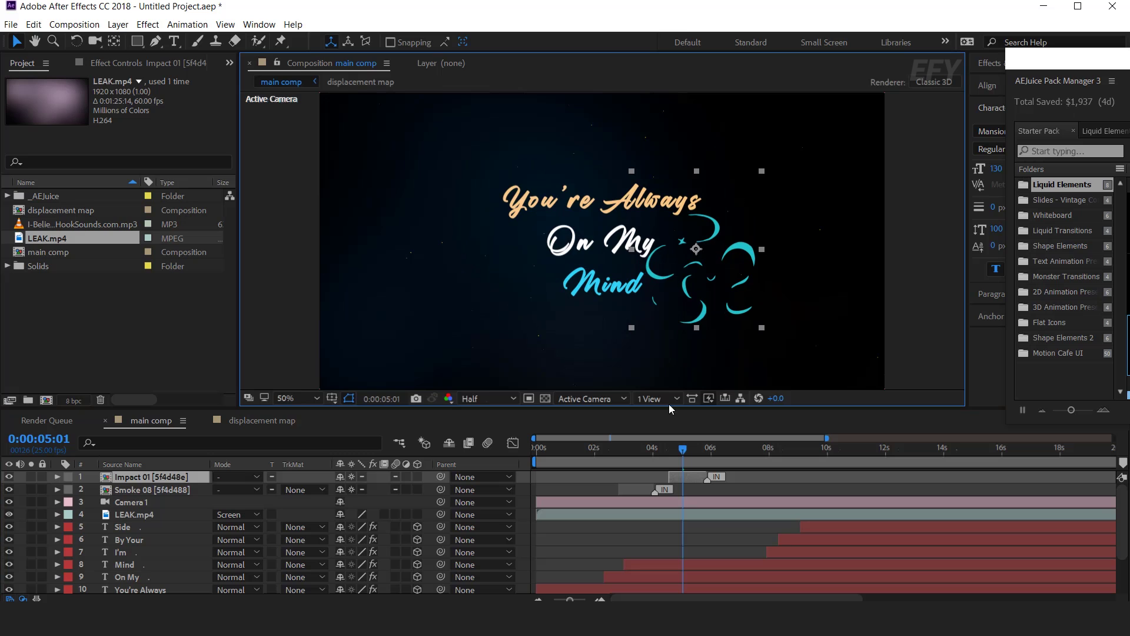
- Add the Fire Sparks 01 element near 0:00:07:00 and the Explosion 02 element beside the second lyric group at 0:00:10:04
left_click_drag(619, 455, 719, 455)
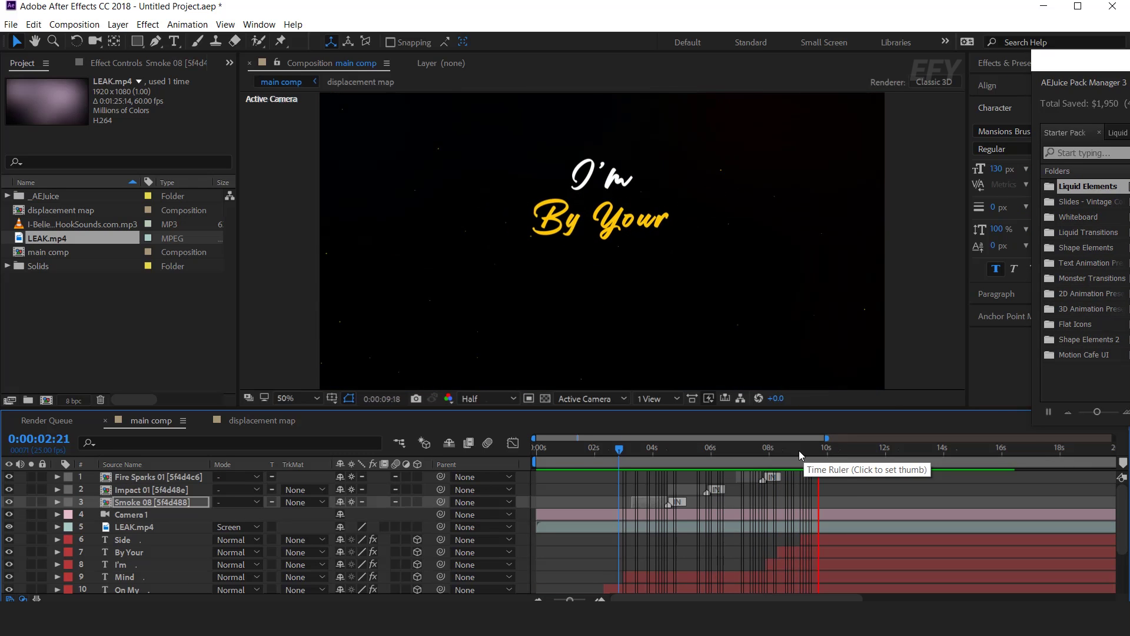
left_click_drag(812, 454, 831, 453)
left_click_drag(1081, 70, 964, 43)
left_click_drag(989, 215, 428, 218)
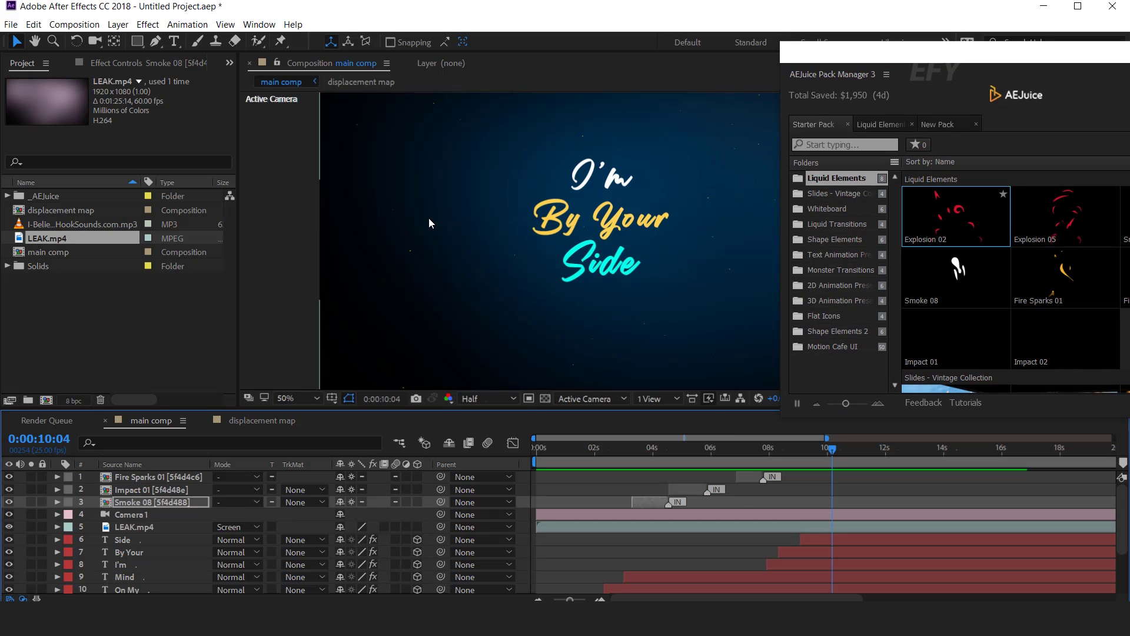